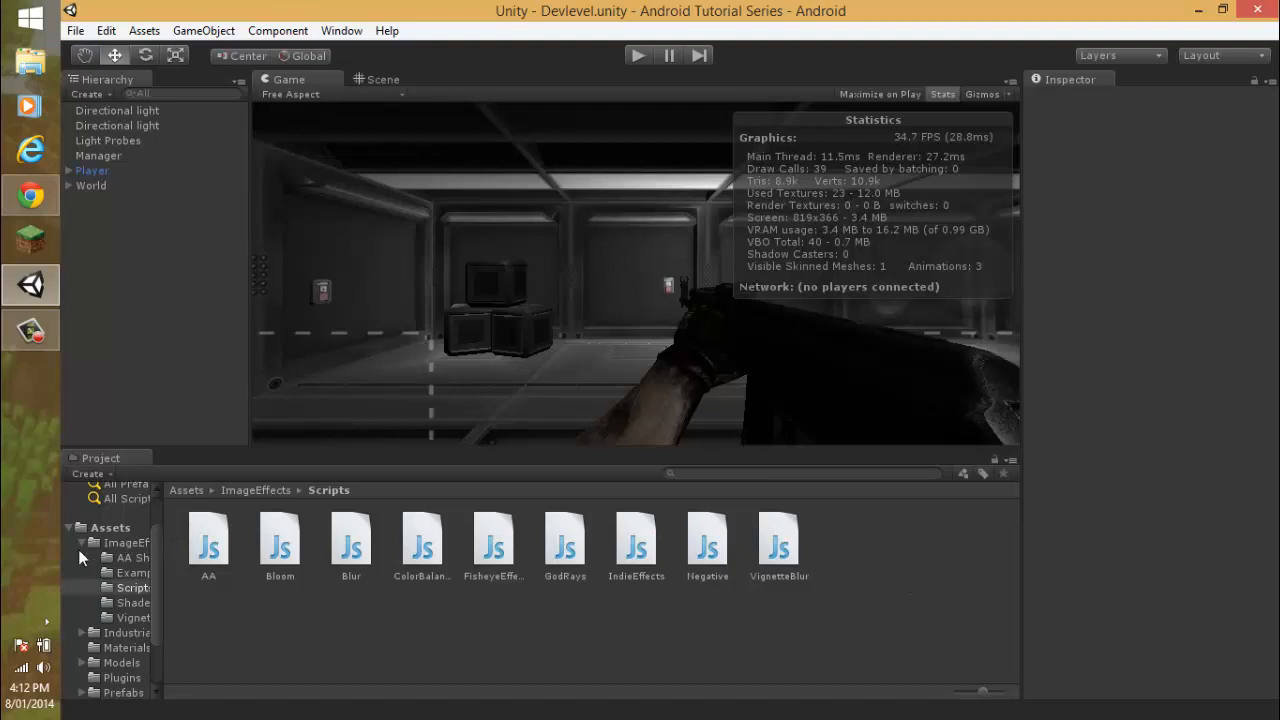
# Switch to Chrome and review the forum threads on the Epic Radial Blur Effect for Unity Indie and Unity Free Bloom.
pyautogui.click(80, 542)
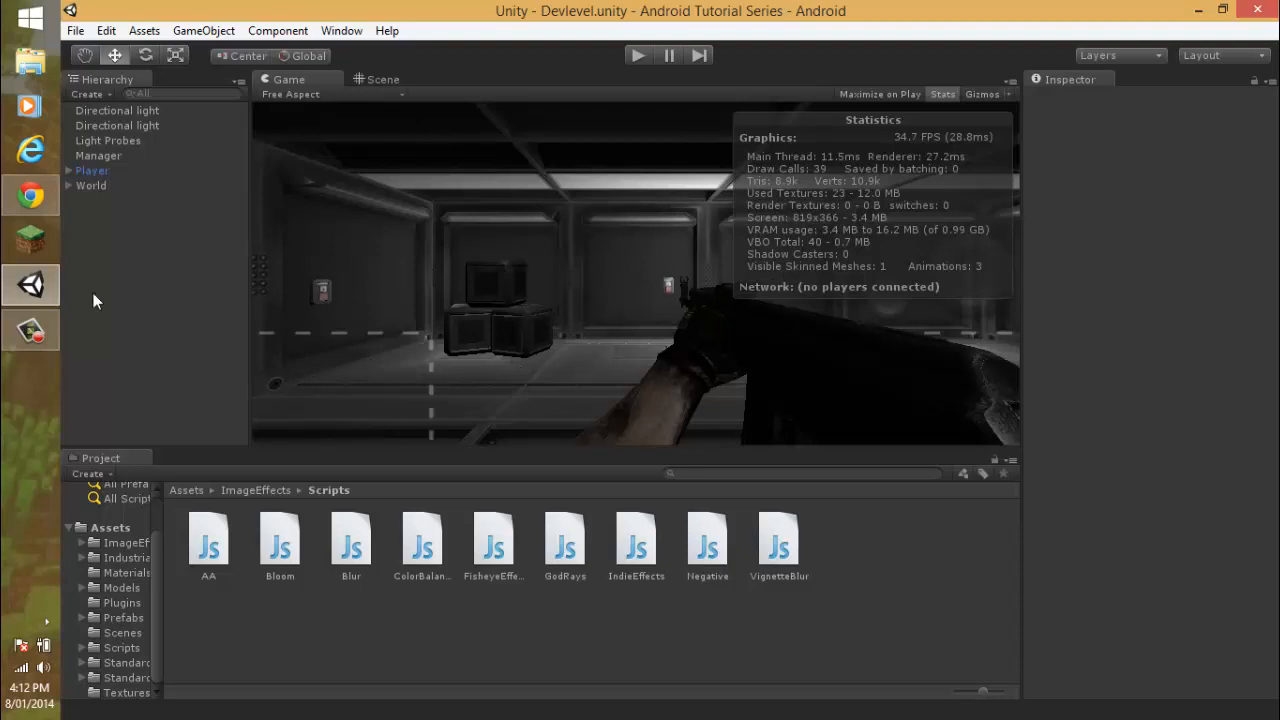
pyautogui.click(30, 195)
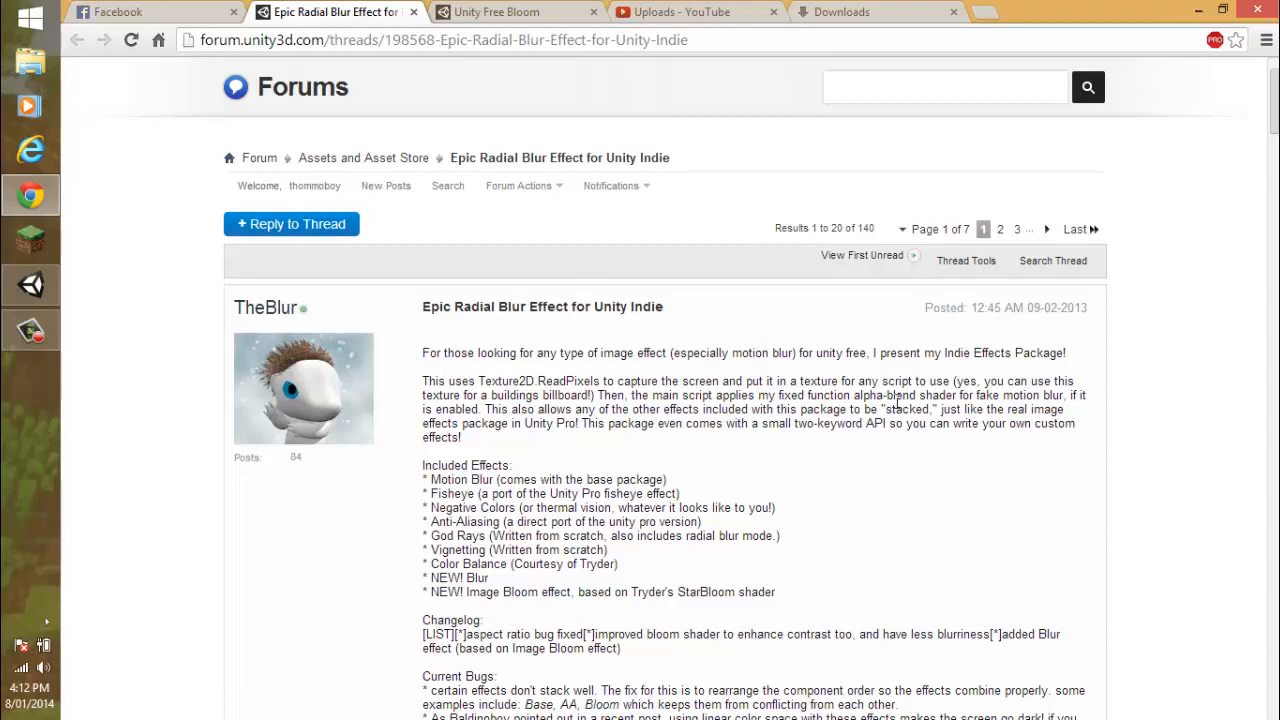
pyautogui.moveTo(826, 357); pyautogui.dragTo(872, 357)
pyautogui.click(940, 420)
pyautogui.scroll(-5, 887, 416)
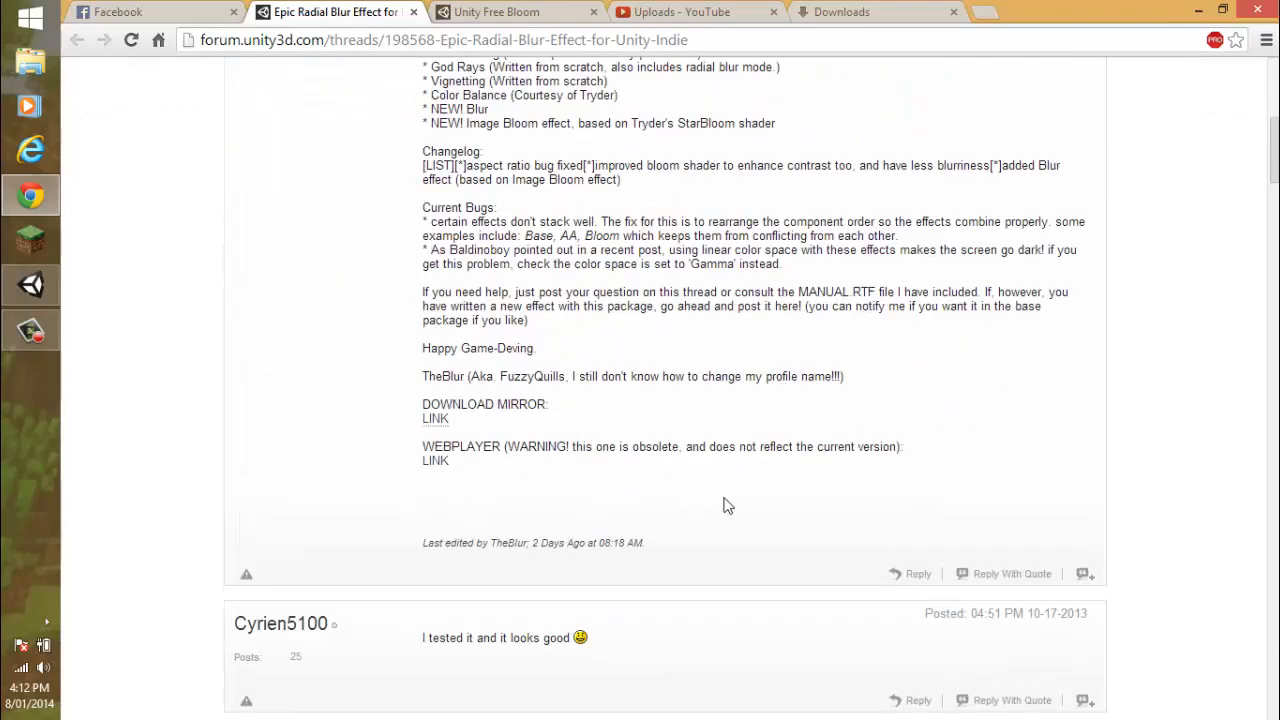
pyautogui.scroll(3, 680, 505)
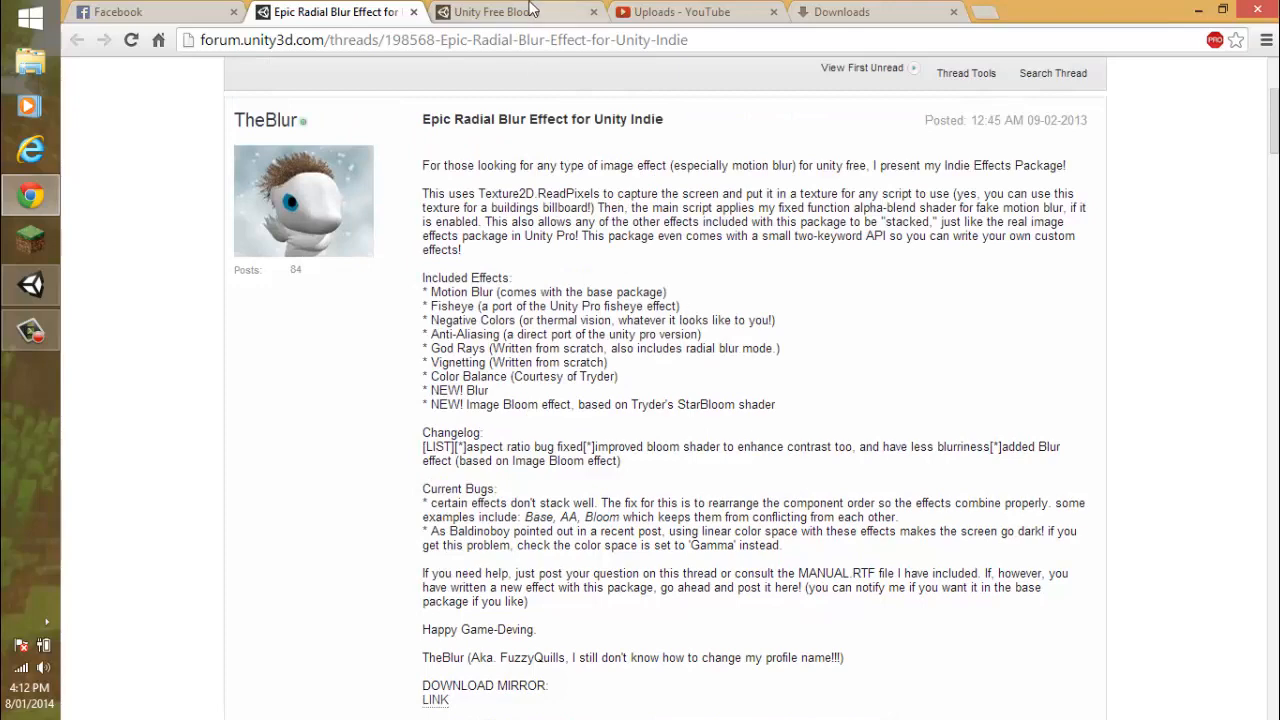
pyautogui.hotkey('ctrl', 'Tab')
pyautogui.scroll(-1, 552, 348)
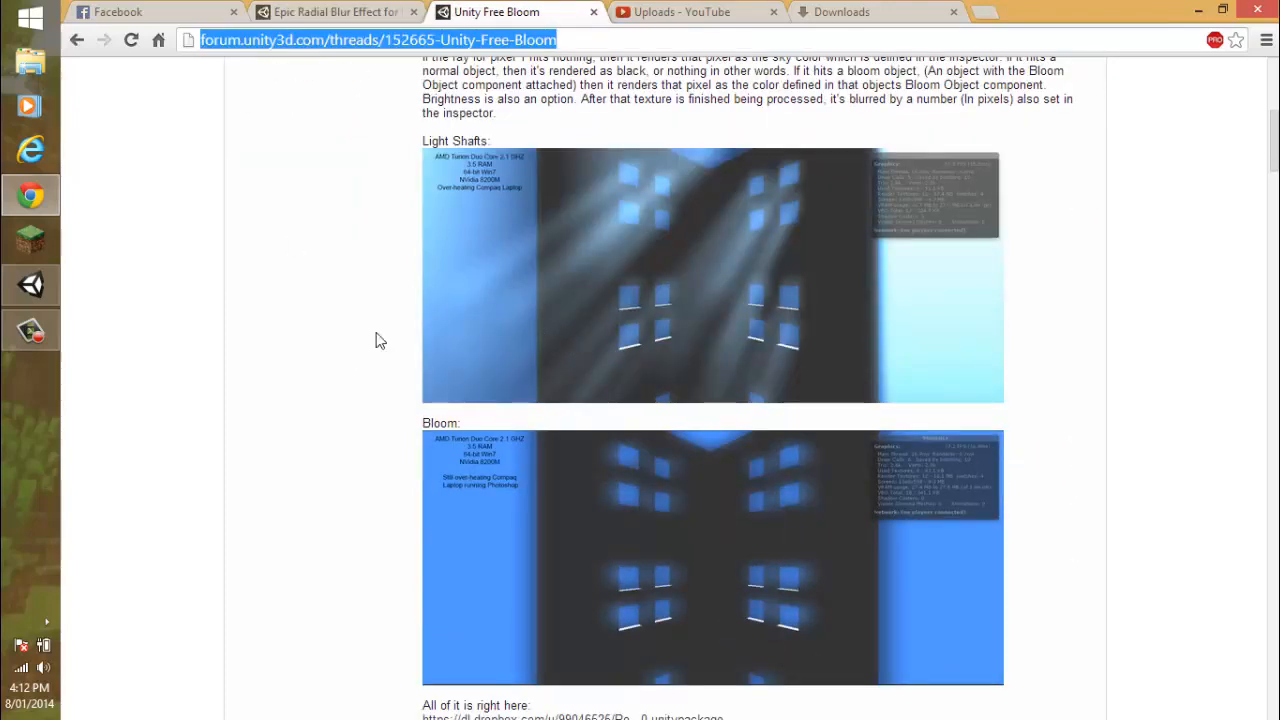
pyautogui.hotkey('ctrl', 'shift', 'Tab')
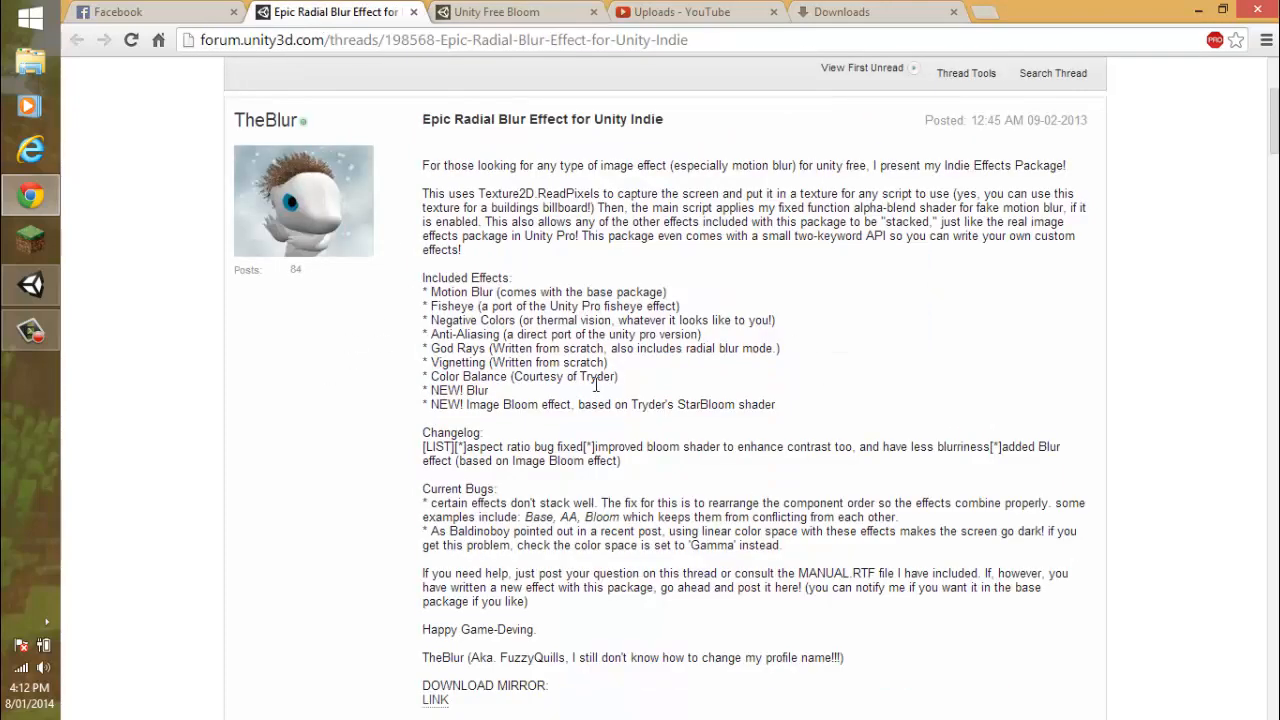
# Return to Unity and hide the Game view's rendering statistics.
pyautogui.click(1202, 11)
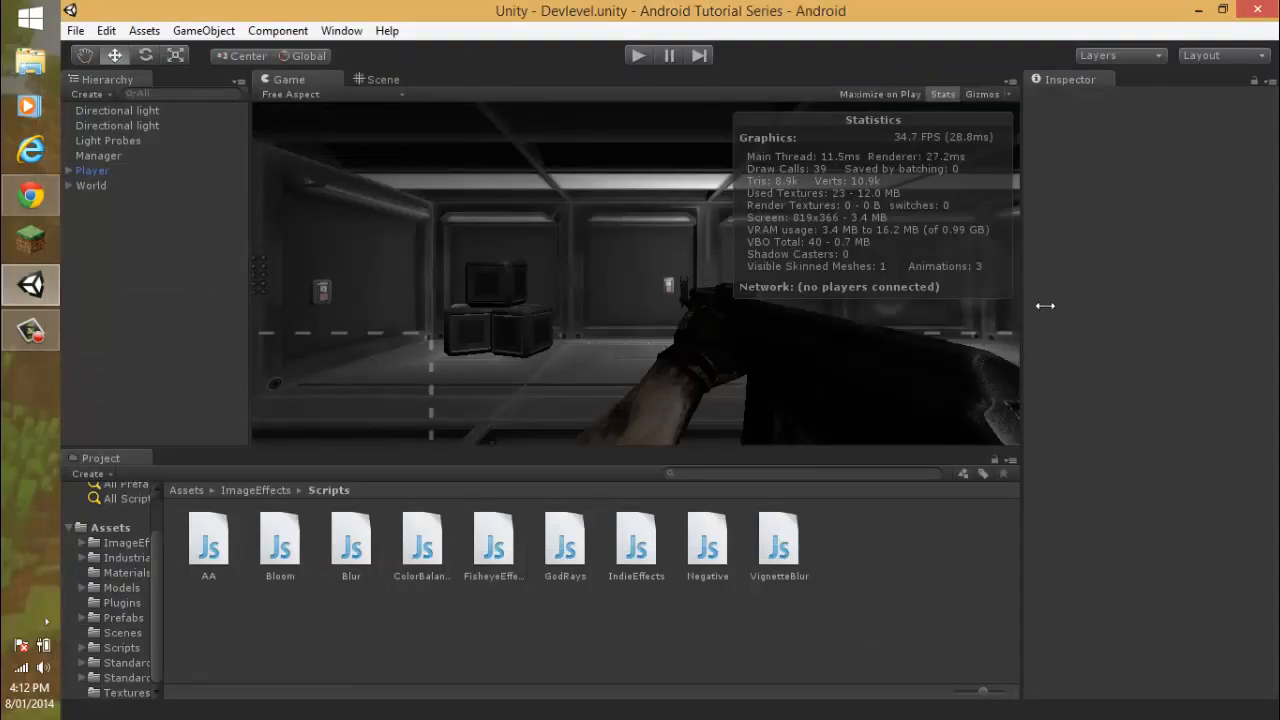
pyautogui.click(937, 94)
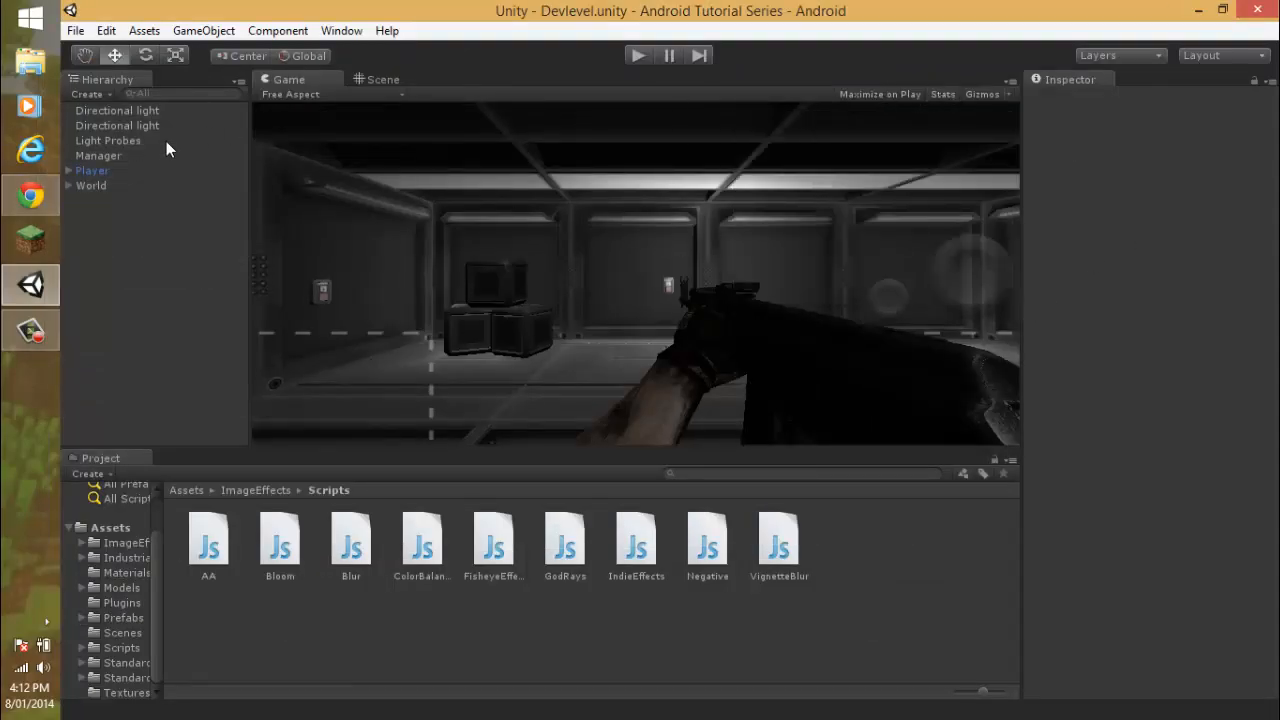
# Examine the scene's hierarchy objects, including Light Probes, Player, and the ceiling, crate, door and floor groups inside World.
pyautogui.click(119, 142)
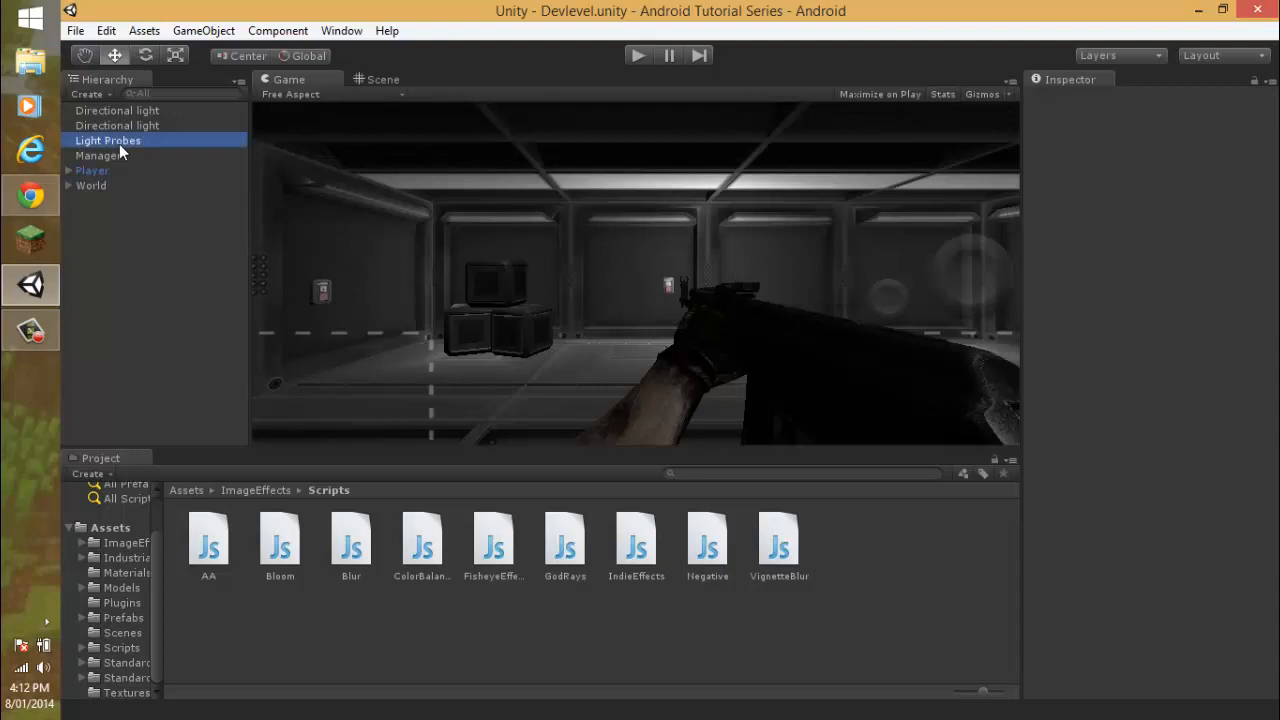
pyautogui.click(388, 80)
pyautogui.click(304, 80)
pyautogui.click(122, 252)
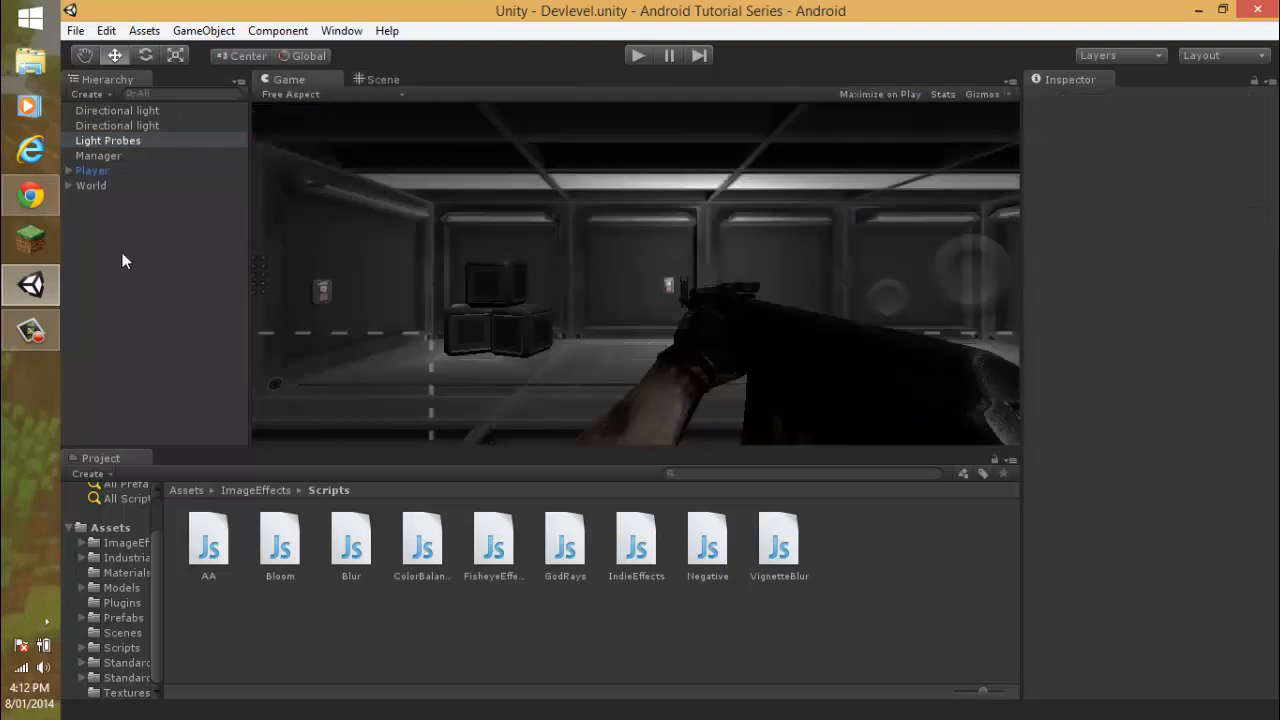
pyautogui.click(92, 171)
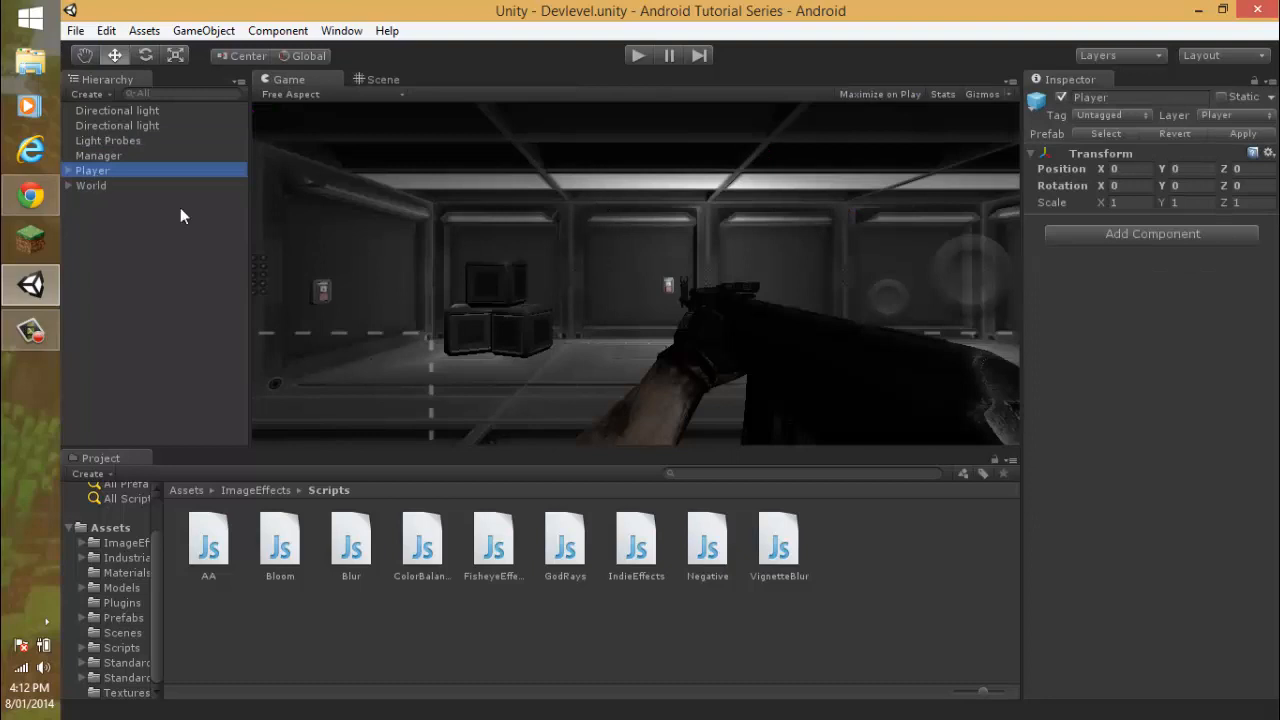
pyautogui.click(68, 186)
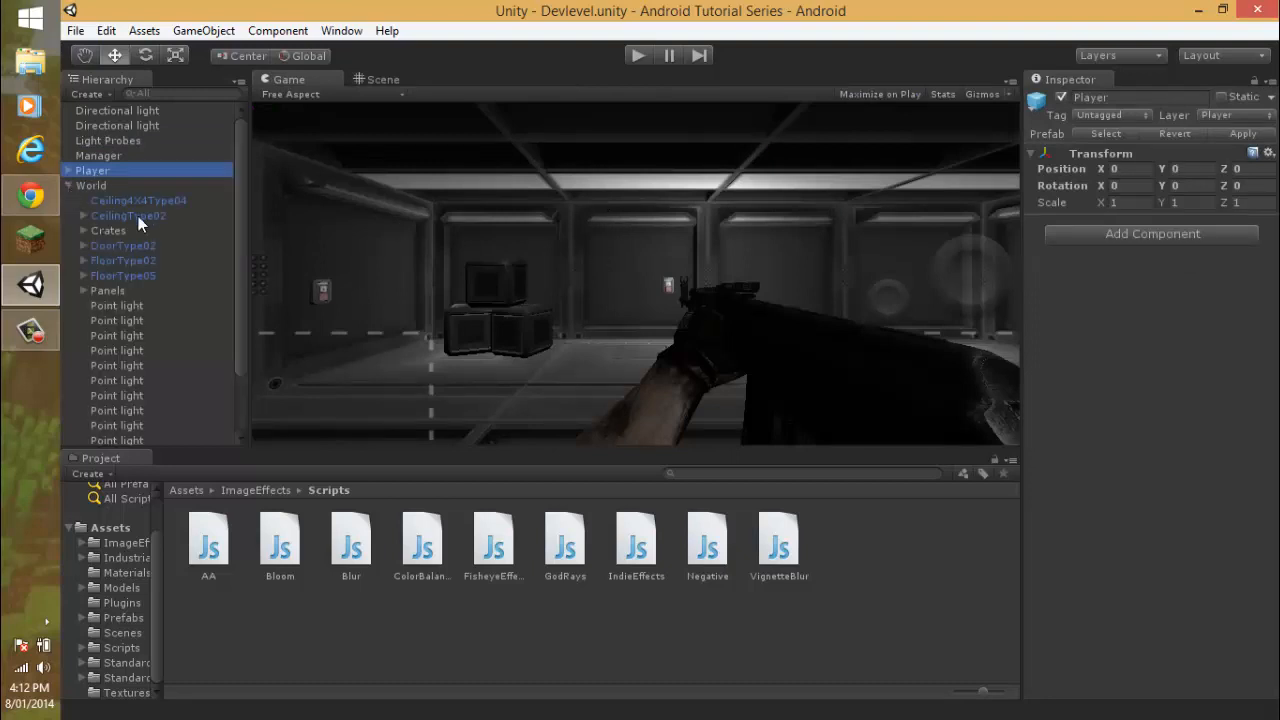
pyautogui.click(119, 214)
pyautogui.click(125, 234)
pyautogui.click(127, 245)
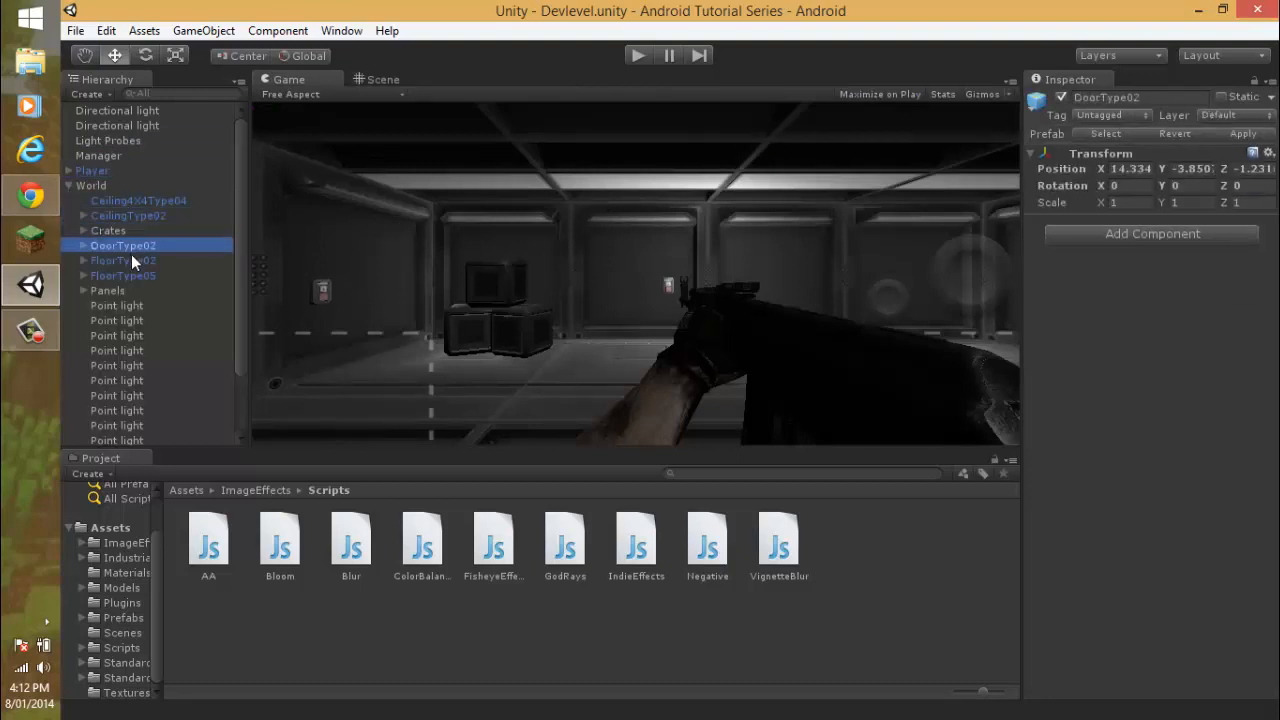
pyautogui.click(131, 270)
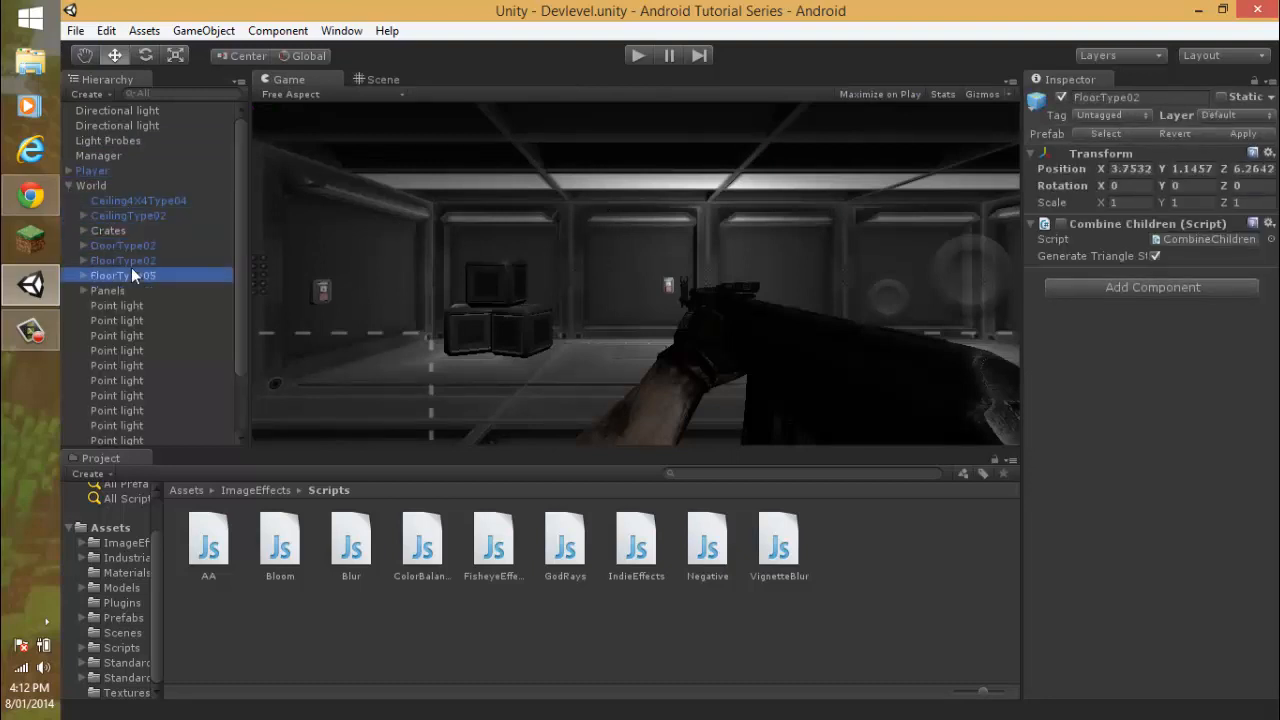
pyautogui.click(70, 183)
pyautogui.click(93, 186)
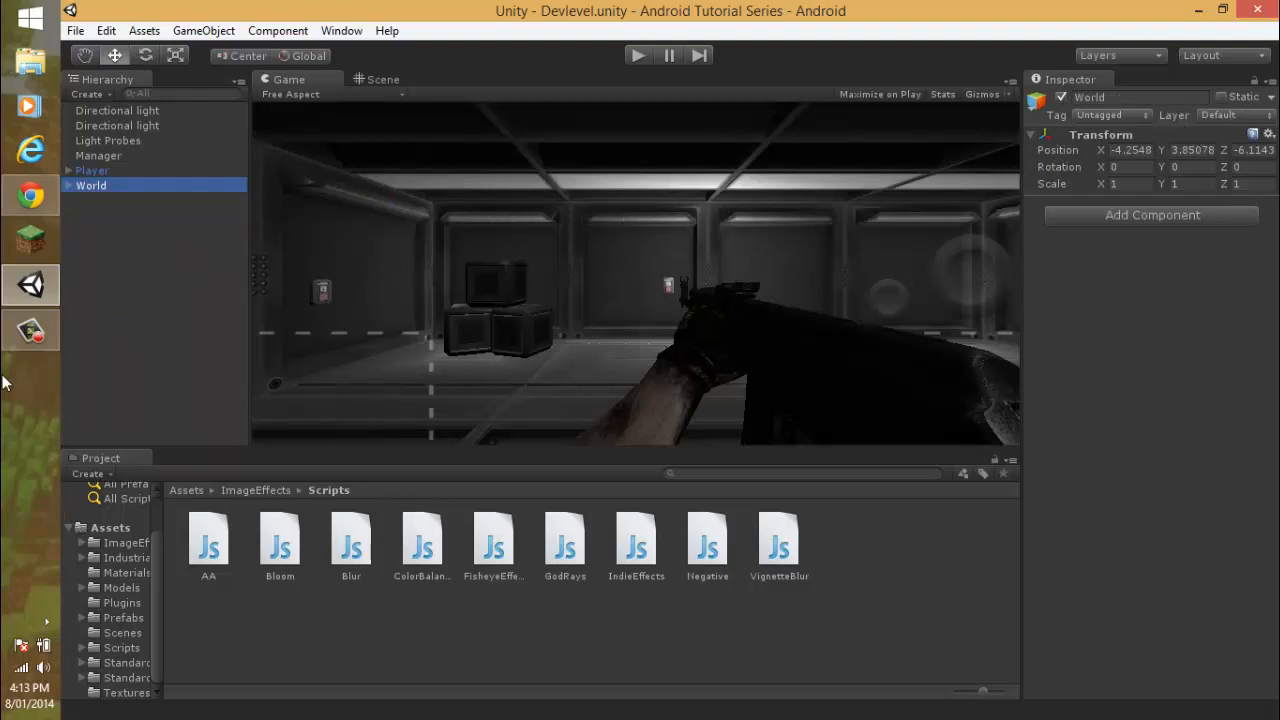
# Switch to Chrome, visit the blur thread's download mirror page, and open IndieEffects.unitypackage from the list of downloads.
pyautogui.click(30, 195)
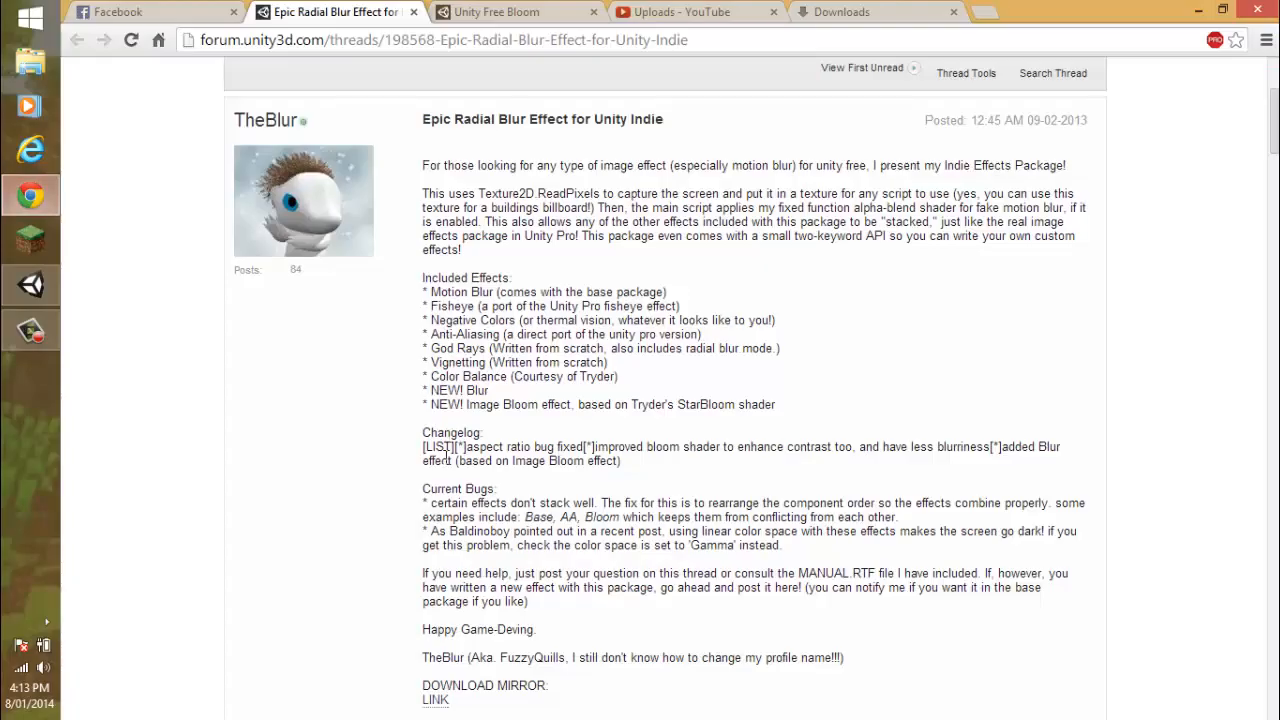
pyautogui.click(438, 700)
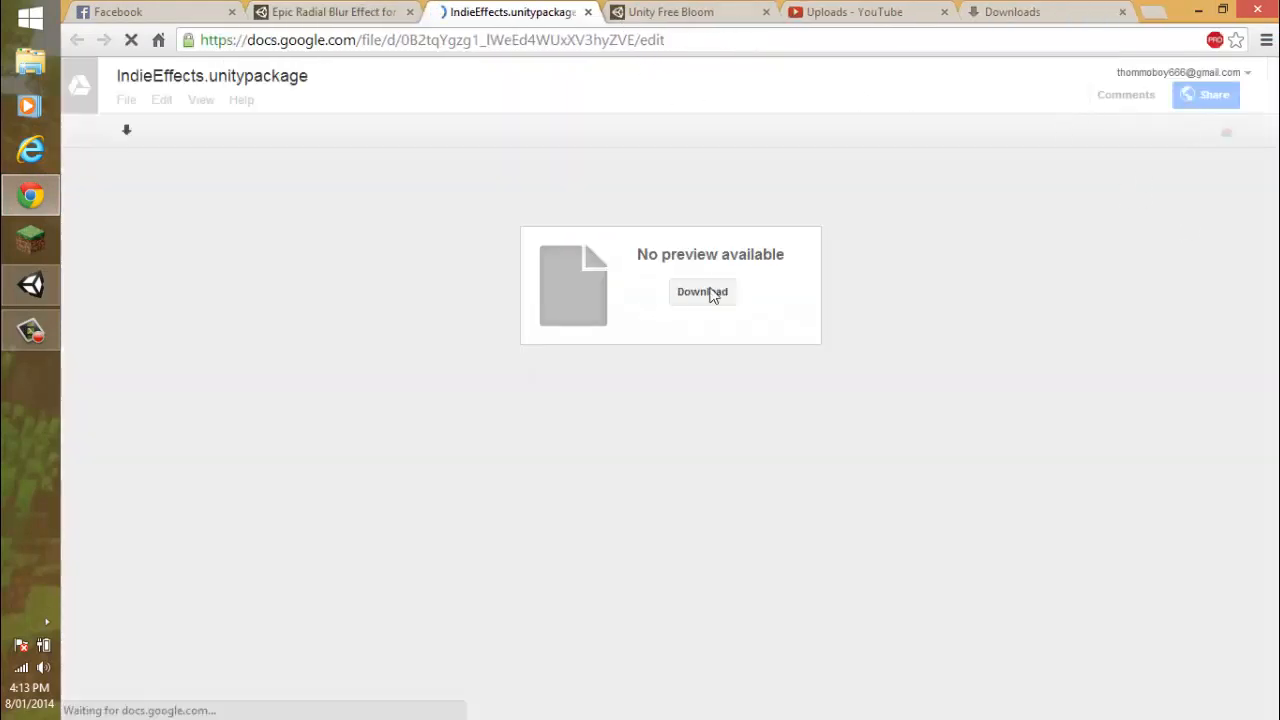
pyautogui.click(588, 12)
pyautogui.click(800, 14)
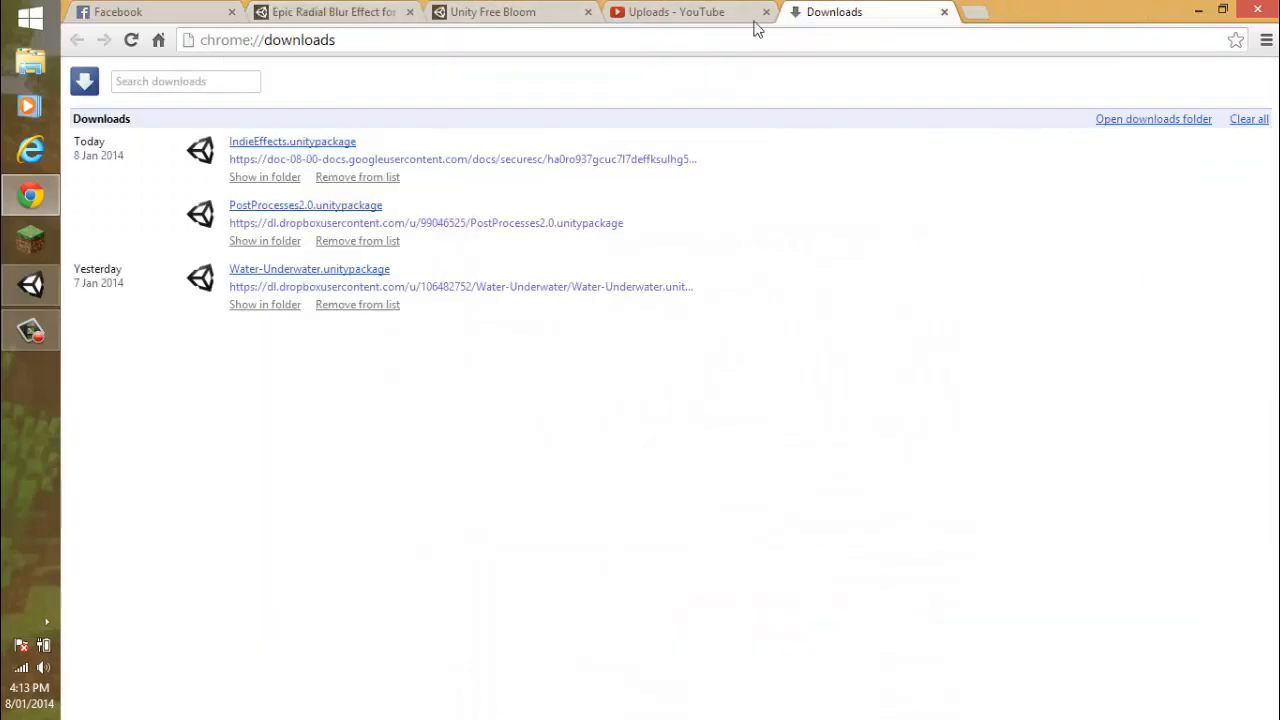
pyautogui.click(329, 142)
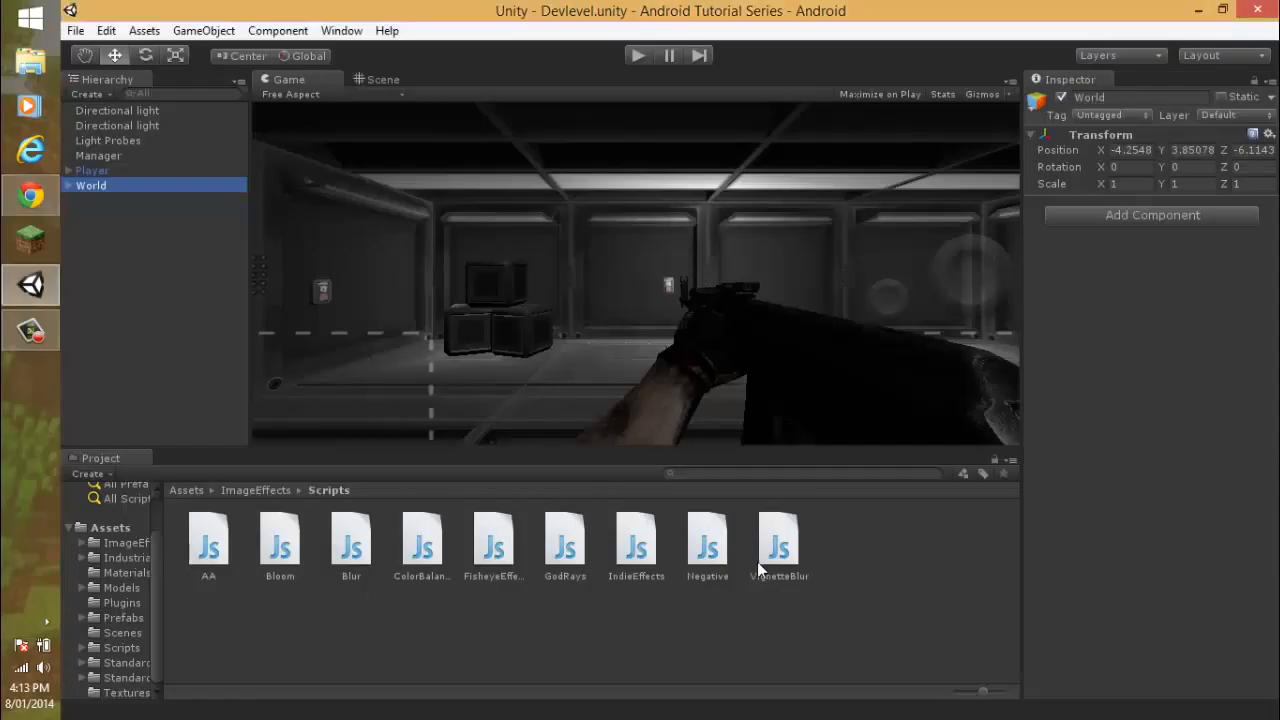
# Examine the imported ImageEffects folder, including its Vignette Textures, the Bloom_Mecanim image, the MANUAL file and the Scripts folder.
pyautogui.click(126, 543)
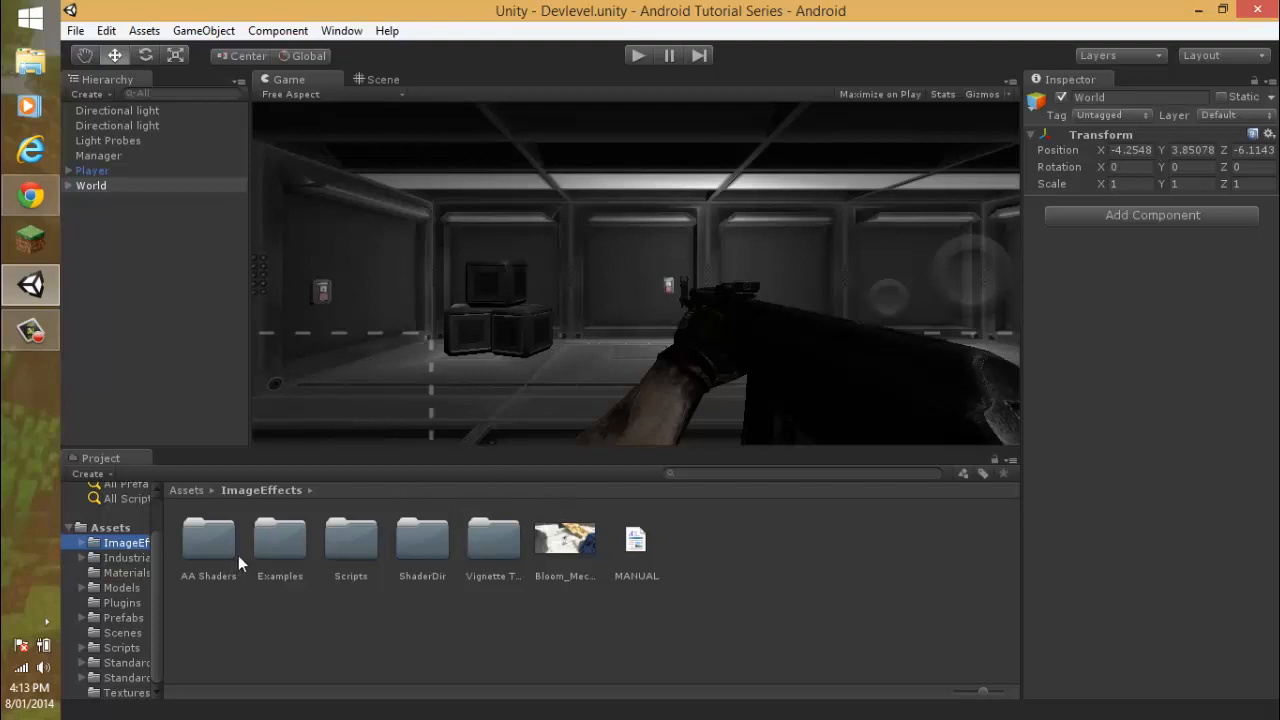
pyautogui.doubleClick(496, 537)
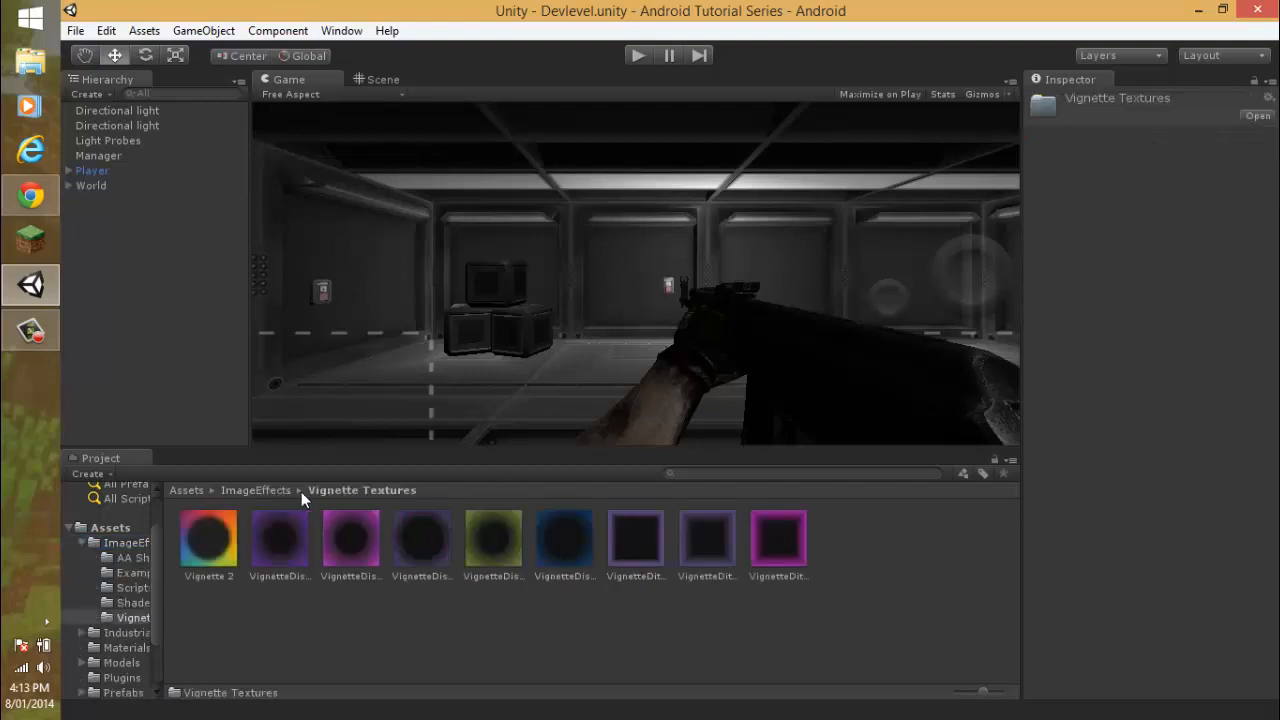
pyautogui.click(272, 490)
pyautogui.click(578, 538)
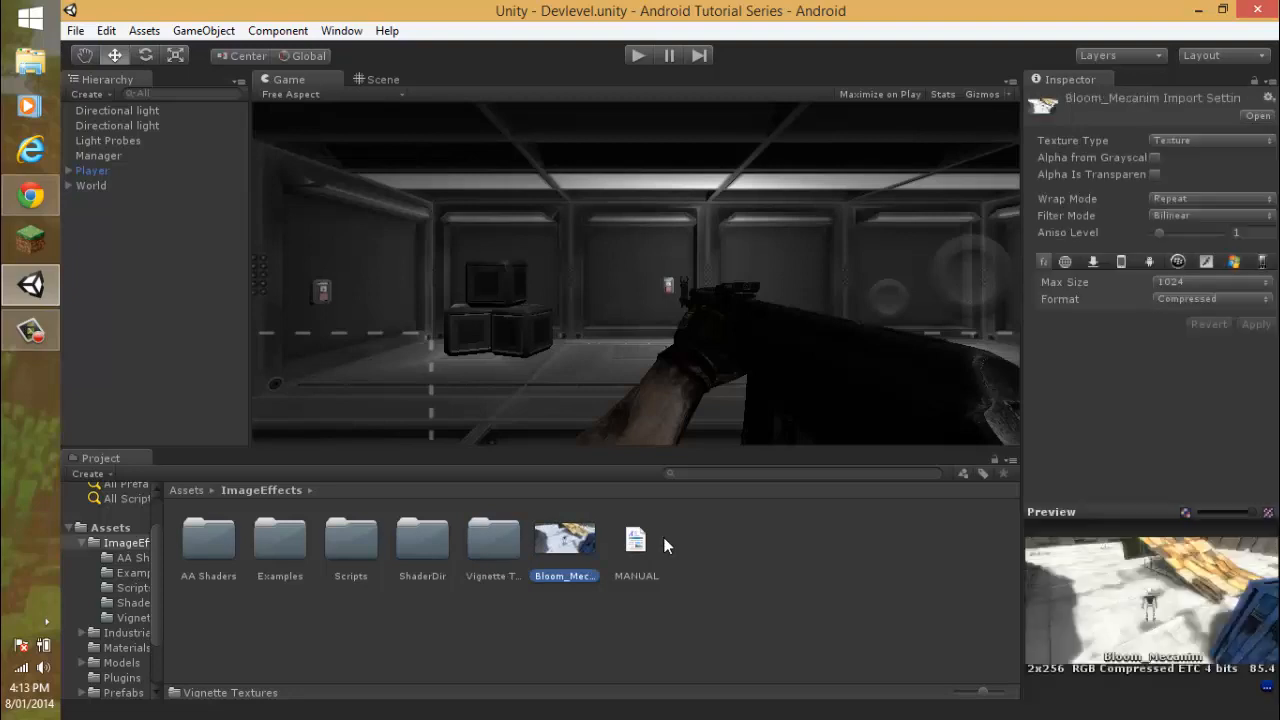
pyautogui.click(637, 542)
pyautogui.click(359, 543)
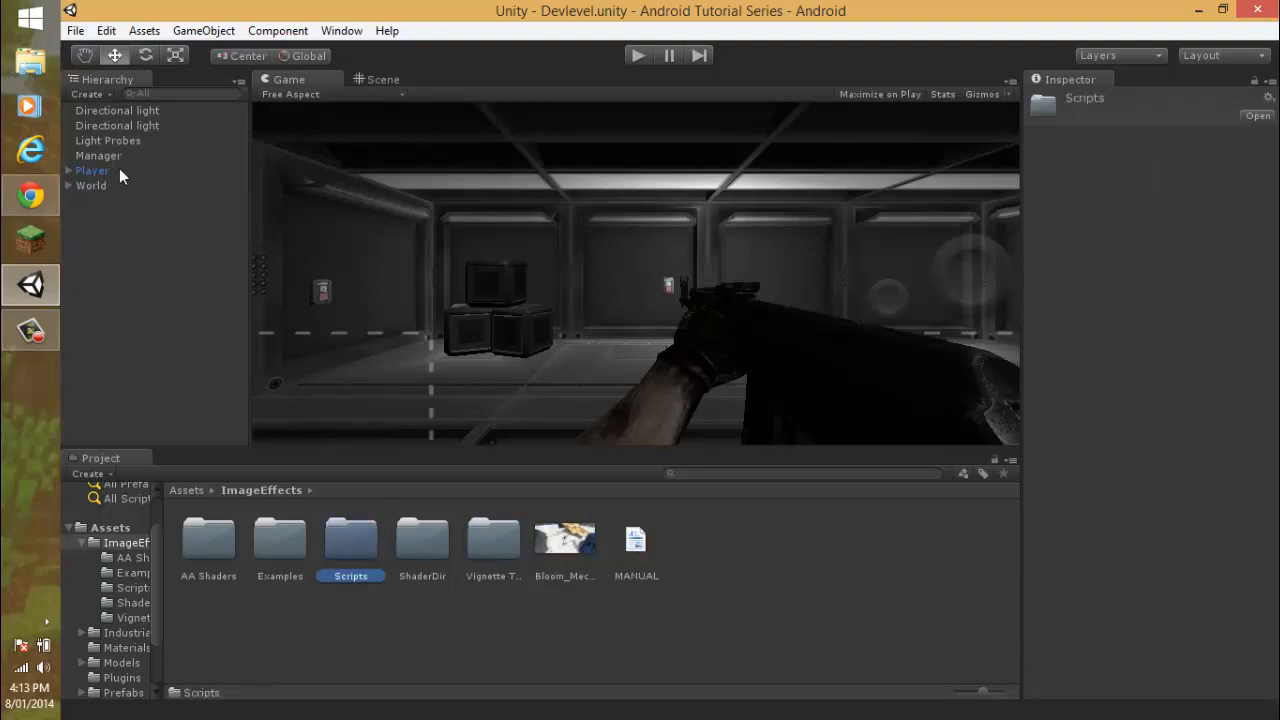
# Attach the Bloom script from the ImageEffects Scripts folder to the Main Camera nested under Player's First Person Controls.
pyautogui.click(68, 172)
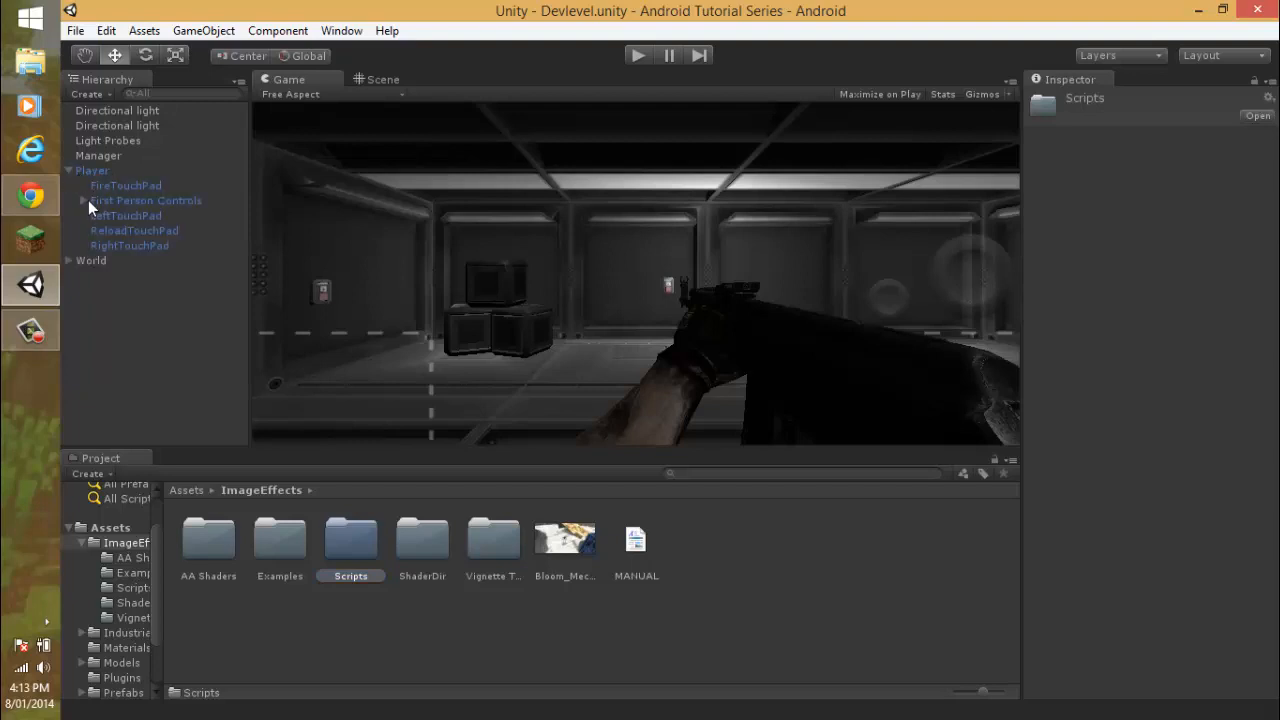
pyautogui.click(84, 201)
pyautogui.click(97, 216)
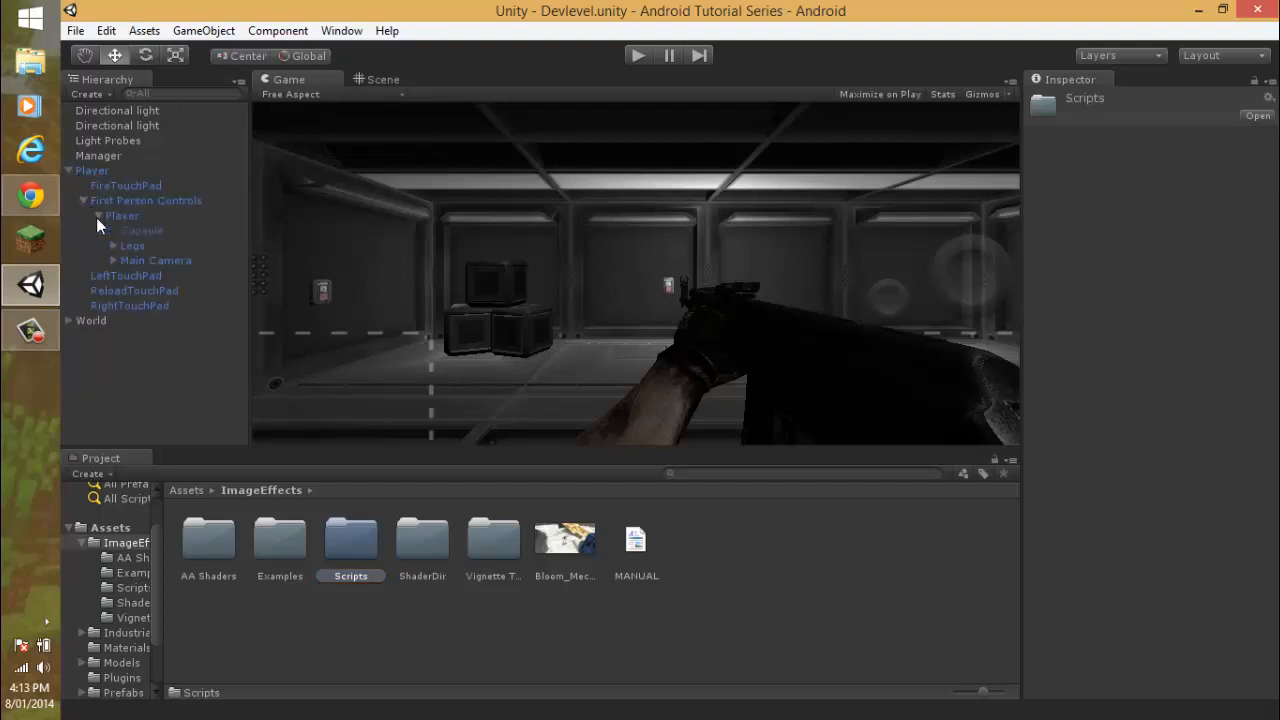
pyautogui.click(150, 261)
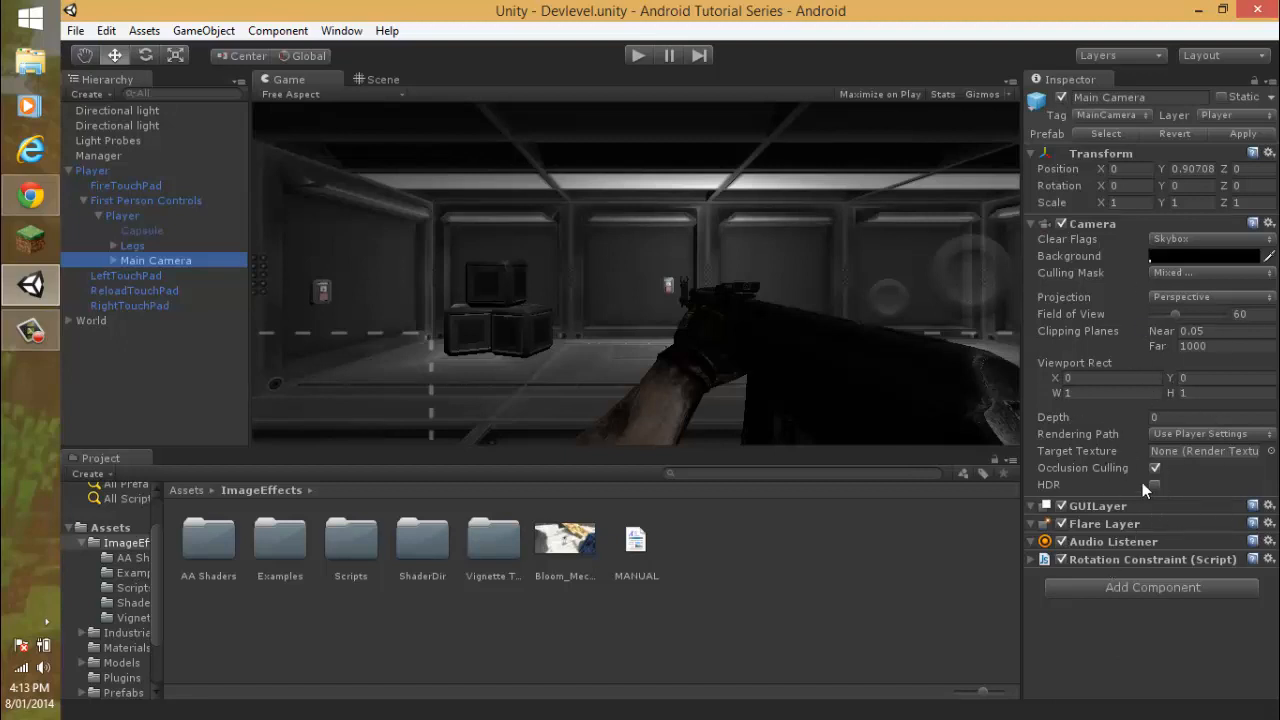
pyautogui.click(133, 587)
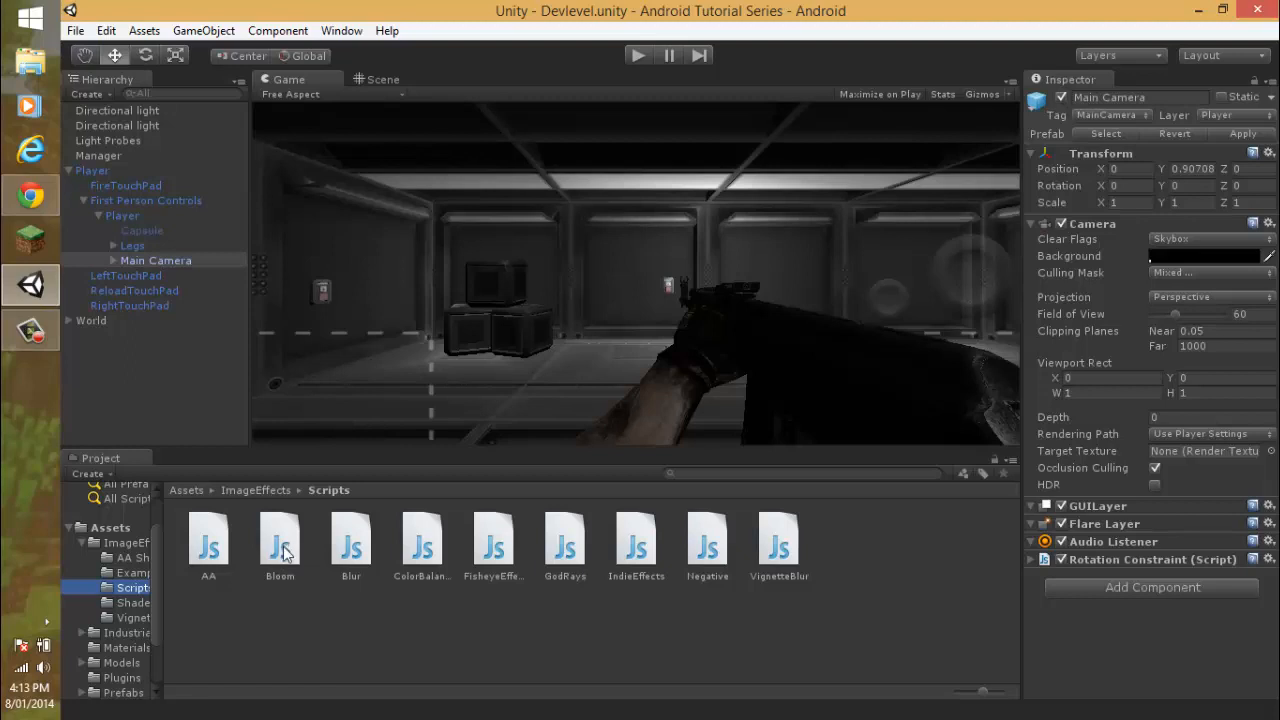
pyautogui.moveTo(283, 562); pyautogui.dragTo(1178, 676)
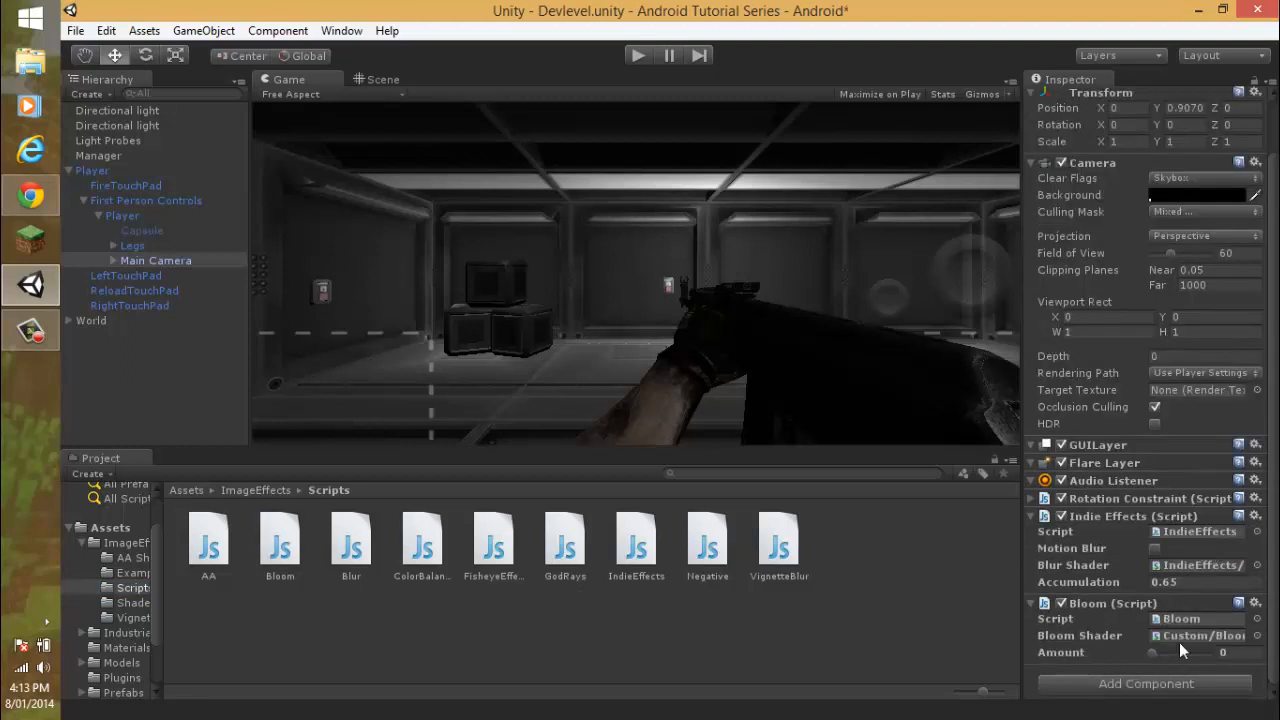
# Run the scene and preview the bloom effect with the Bloom script's Amount raised to about 0.97.
pyautogui.moveTo(1150, 655)
pyautogui.mouseDown()
pyautogui.moveTo(1192, 652)
pyautogui.moveTo(1131, 661)
pyautogui.mouseUp()
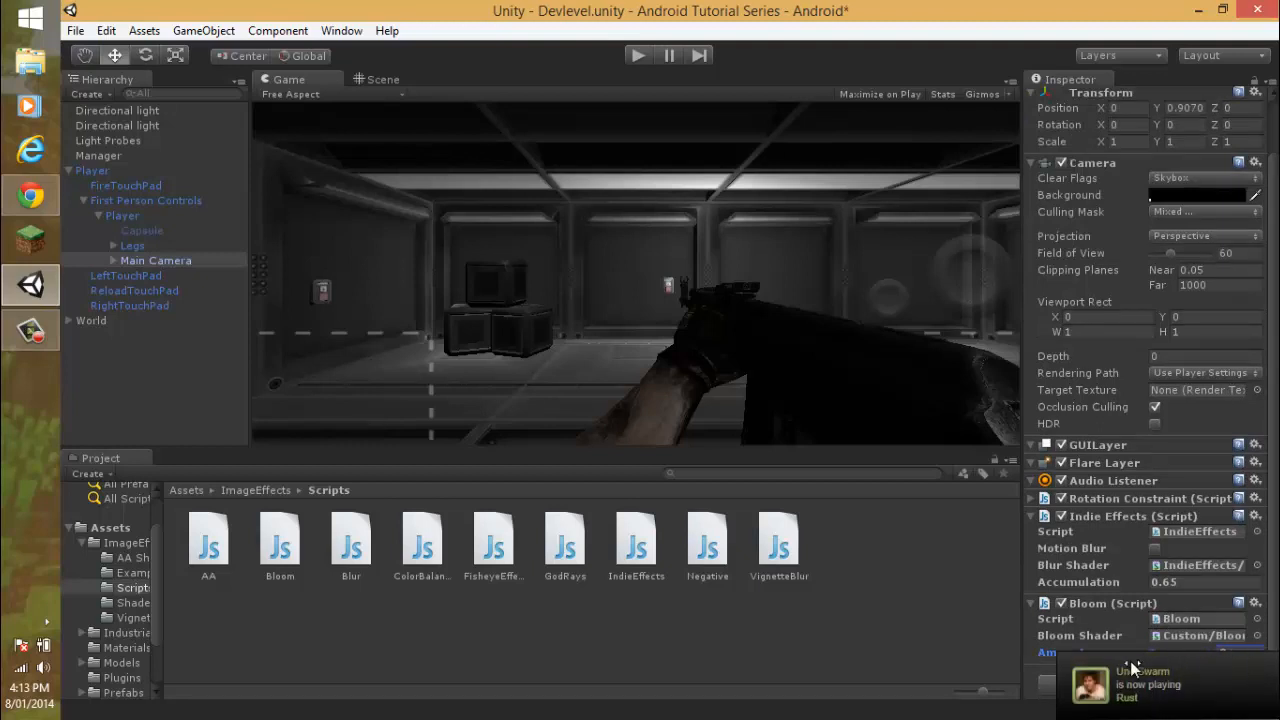
pyautogui.click(638, 56)
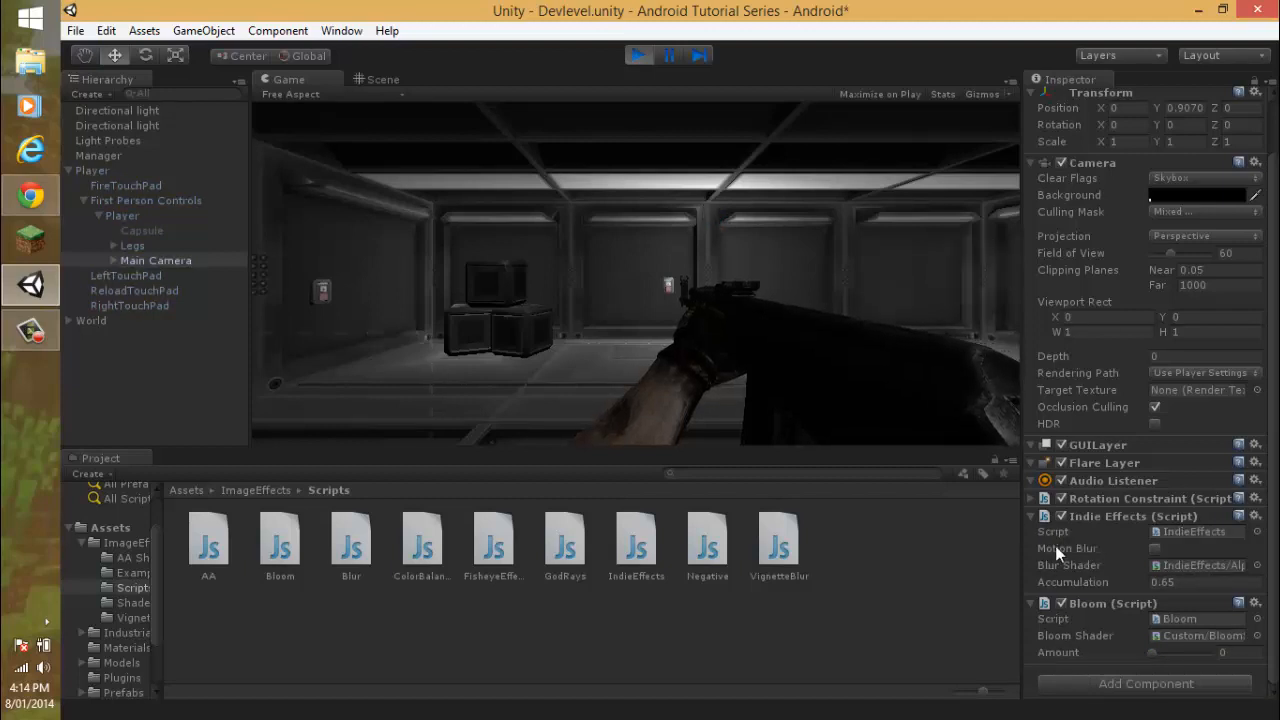
pyautogui.moveTo(1156, 654); pyautogui.dragTo(1183, 655)
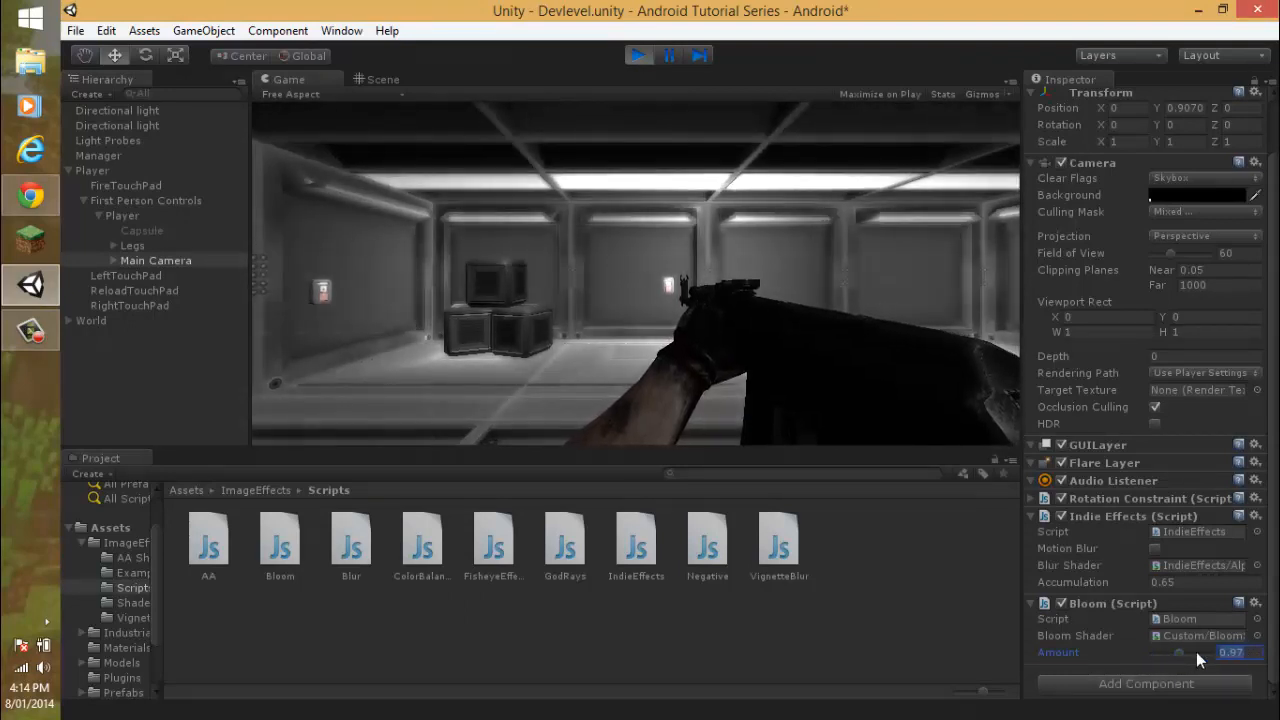
# Preview the bloom with a lower Amount of 0.7 and stop the running scene.
pyautogui.write('0.0')
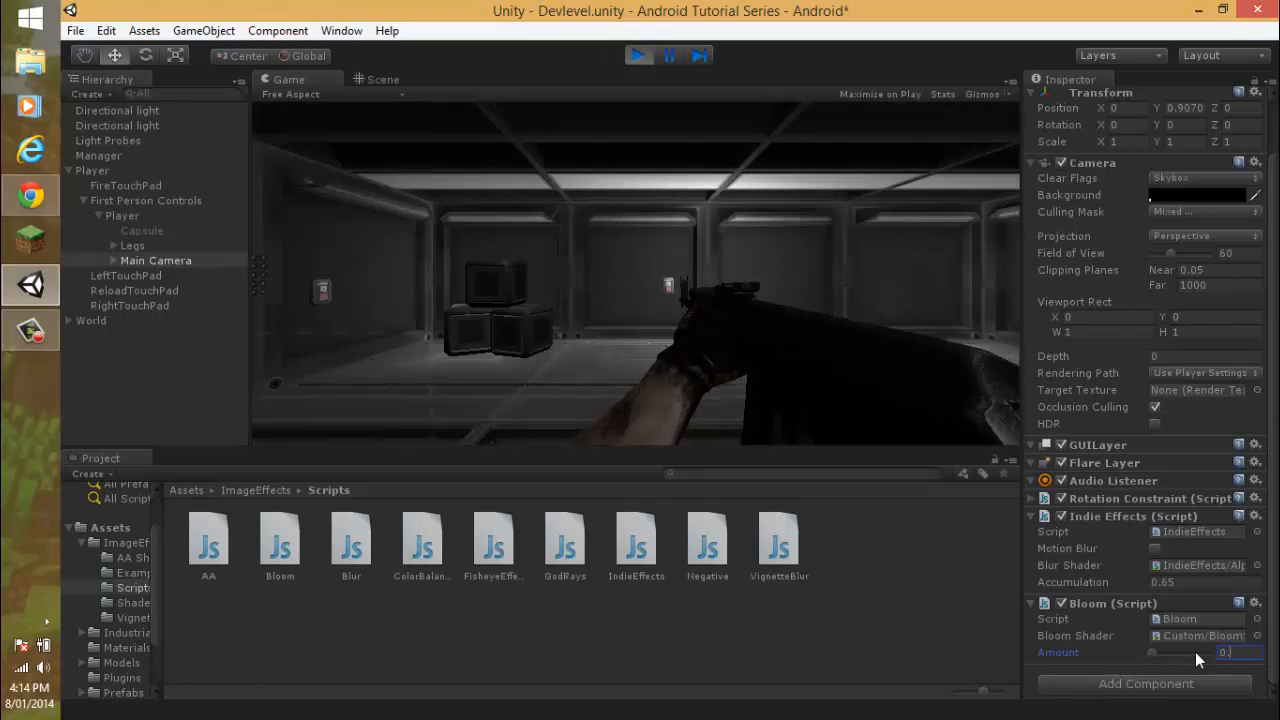
pyautogui.press('BackSpace')
pyautogui.write('9')
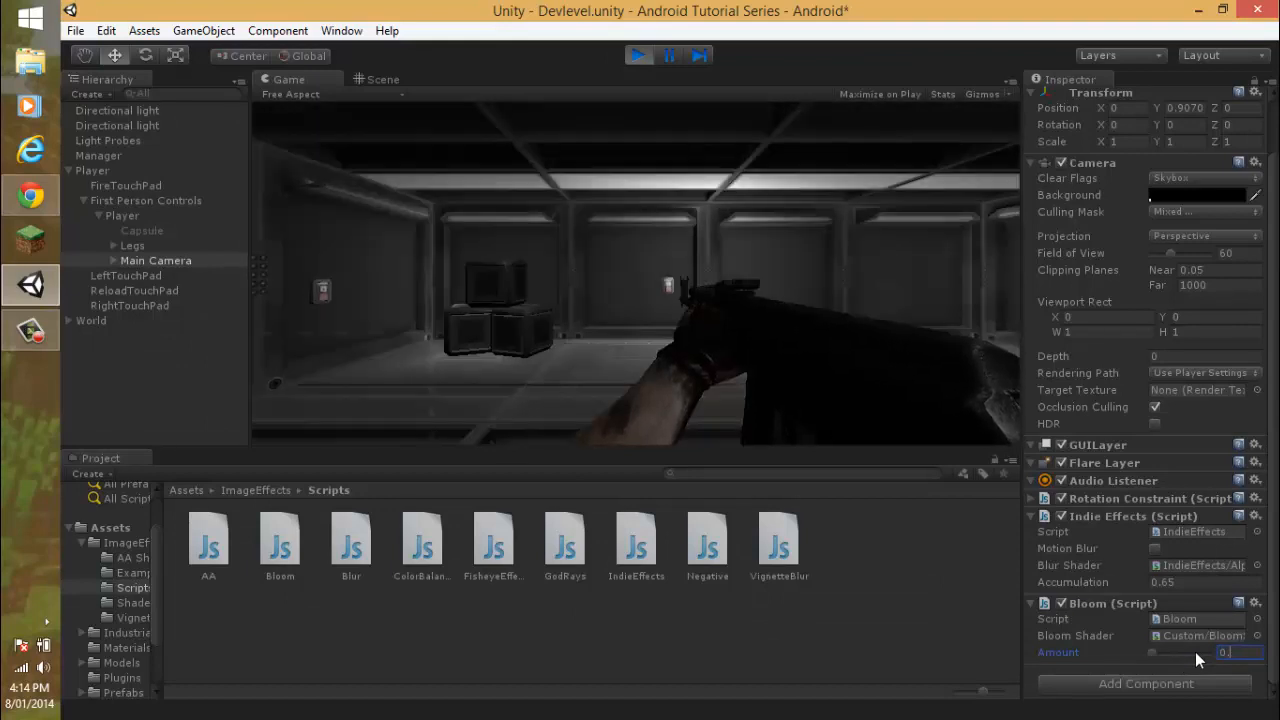
pyautogui.press('BackSpace')
pyautogui.write('7')
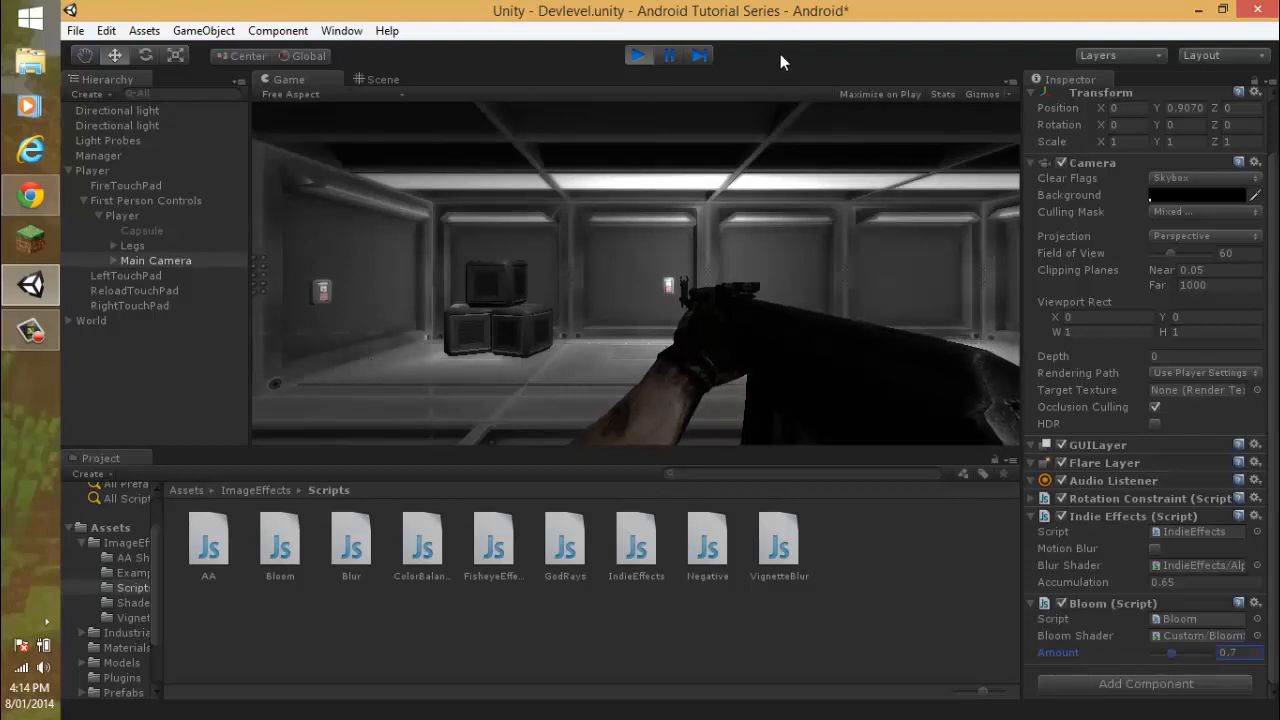
pyautogui.click(638, 55)
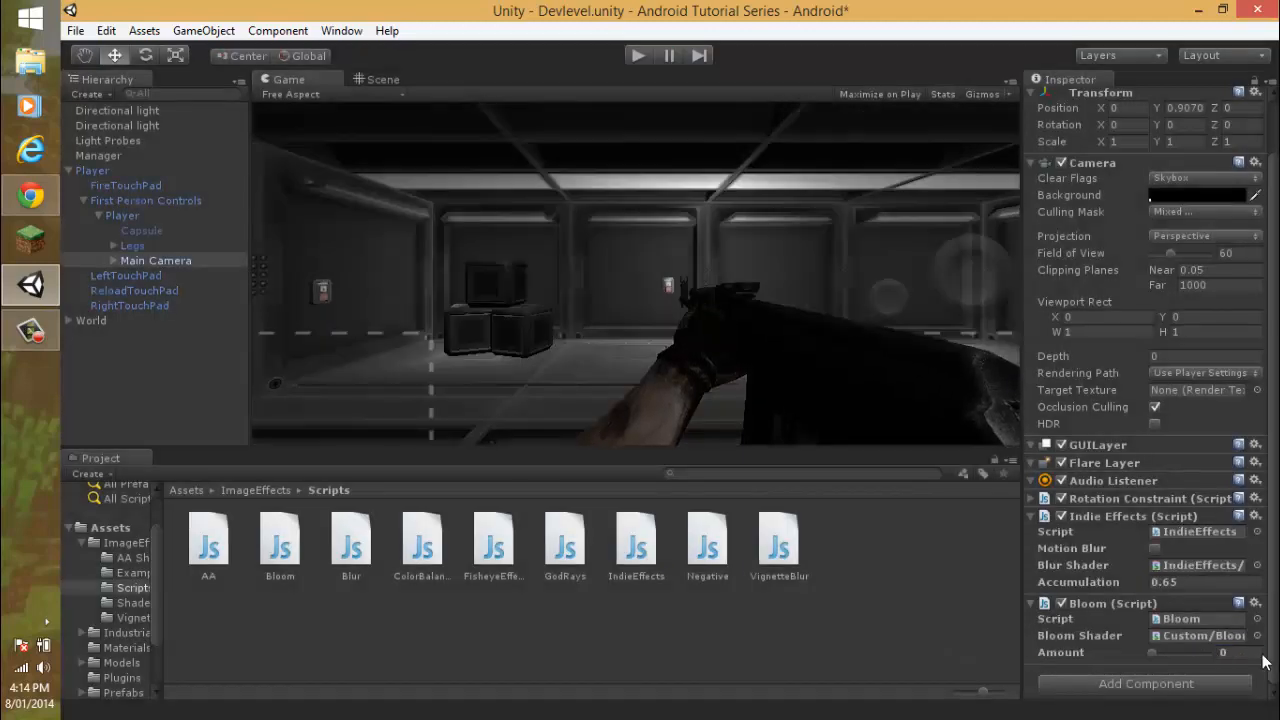
# Set the Bloom script's Amount to 0.7 and enable Motion Blur in the Main Camera's Indie Effects script.
pyautogui.click(1154, 648)
pyautogui.write('0.7')
pyautogui.click(1156, 552)
# Run the scene and preview the motion blur by turning the view with RightTouchPad's Joystick Position X.
pyautogui.click(638, 55)
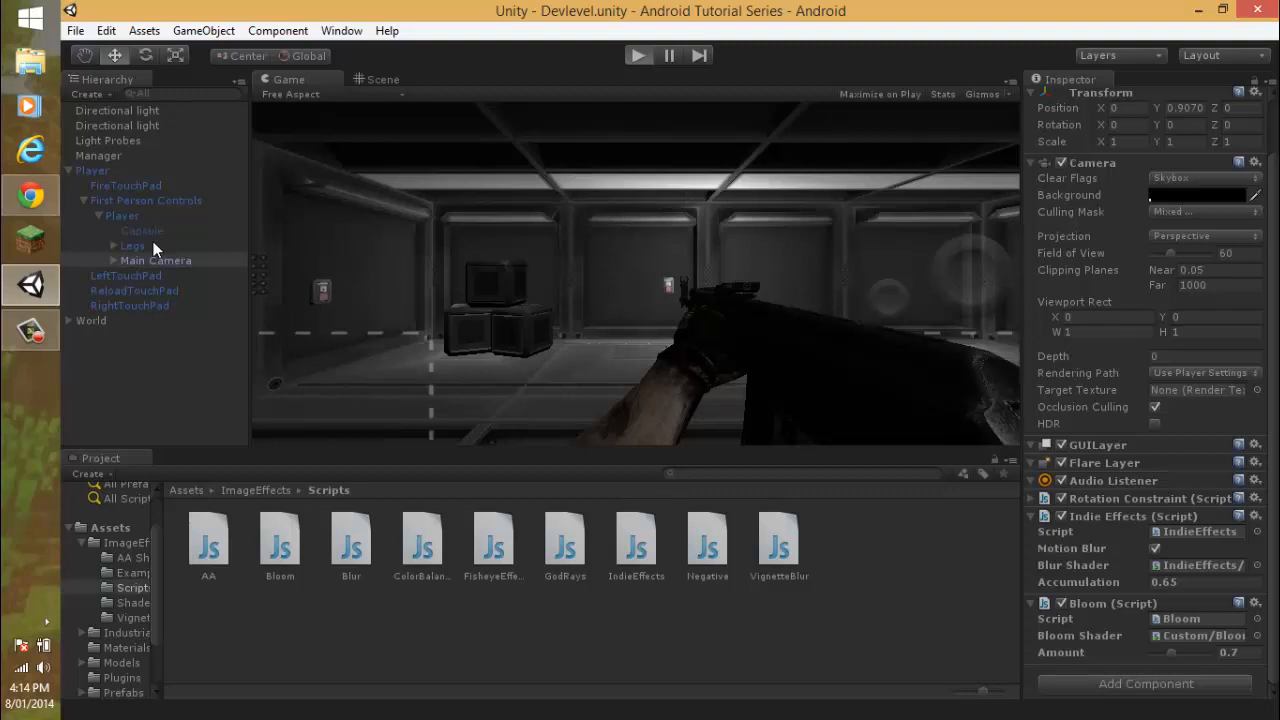
pyautogui.click(130, 305)
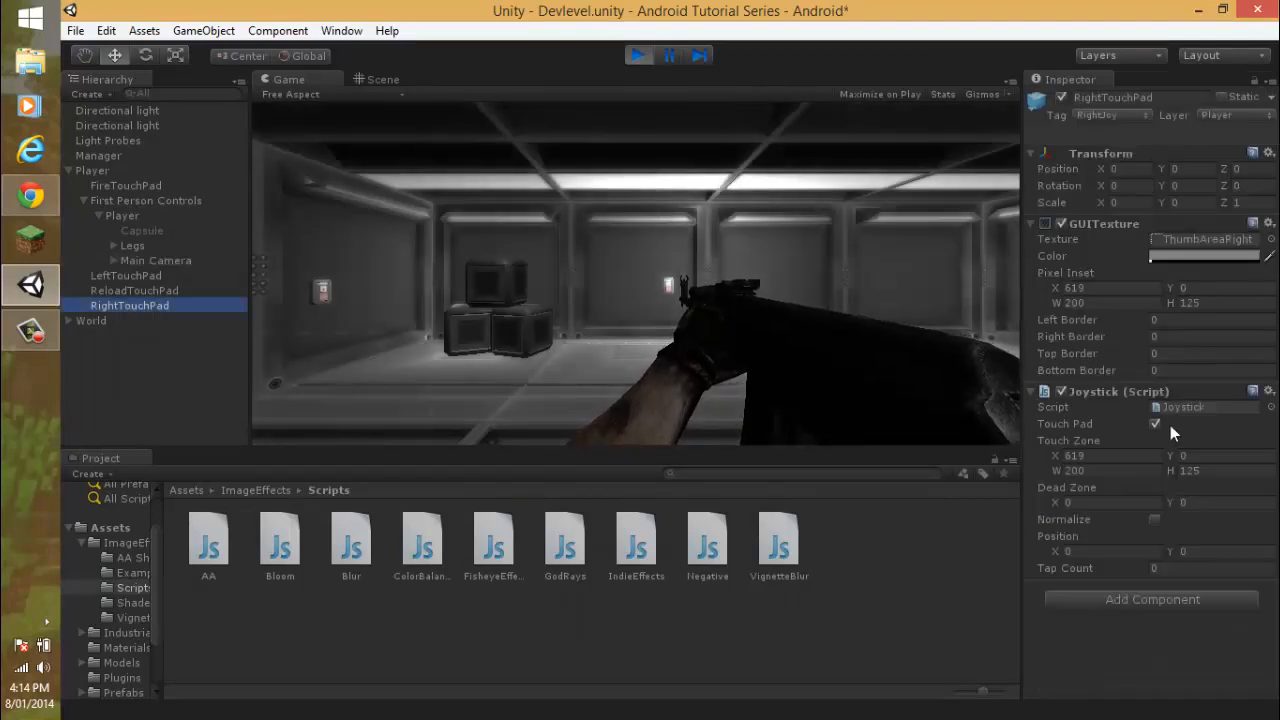
pyautogui.click(1067, 553)
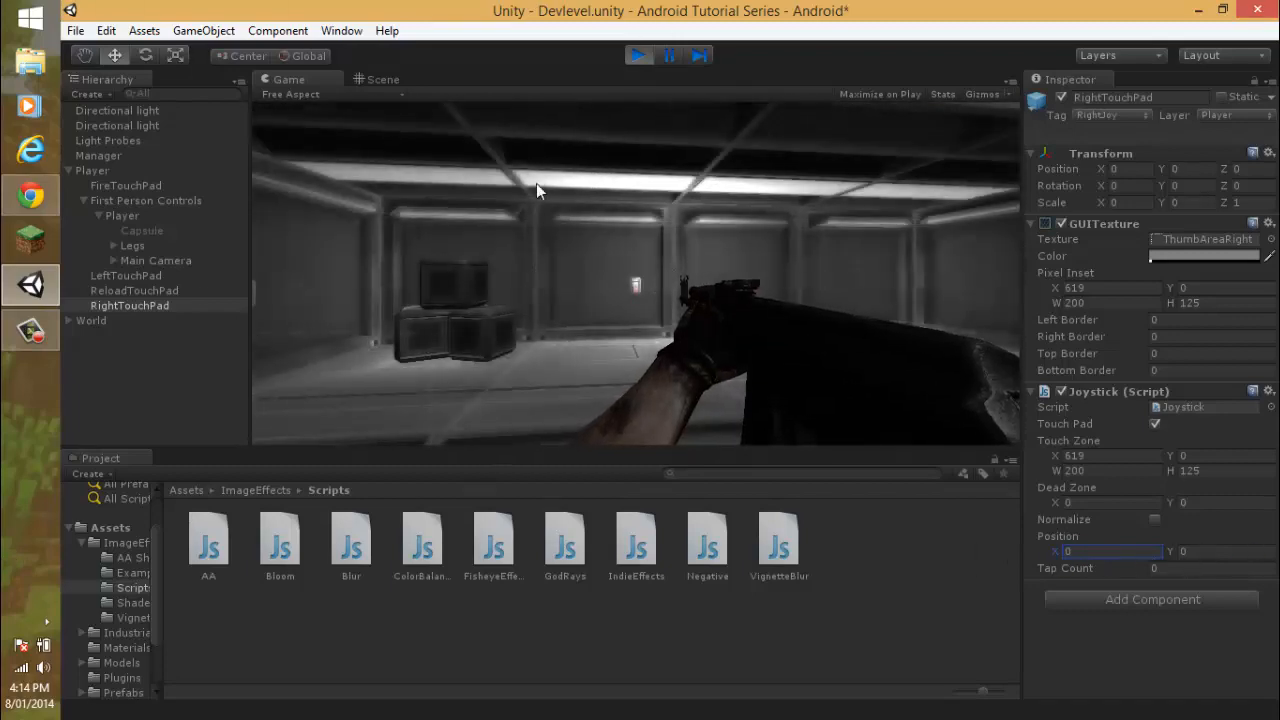
# Try an Indie Effects Accumulation of 0.015 on the Main Camera and turn the view through RightTouchPad to judge the blur.
pyautogui.click(148, 259)
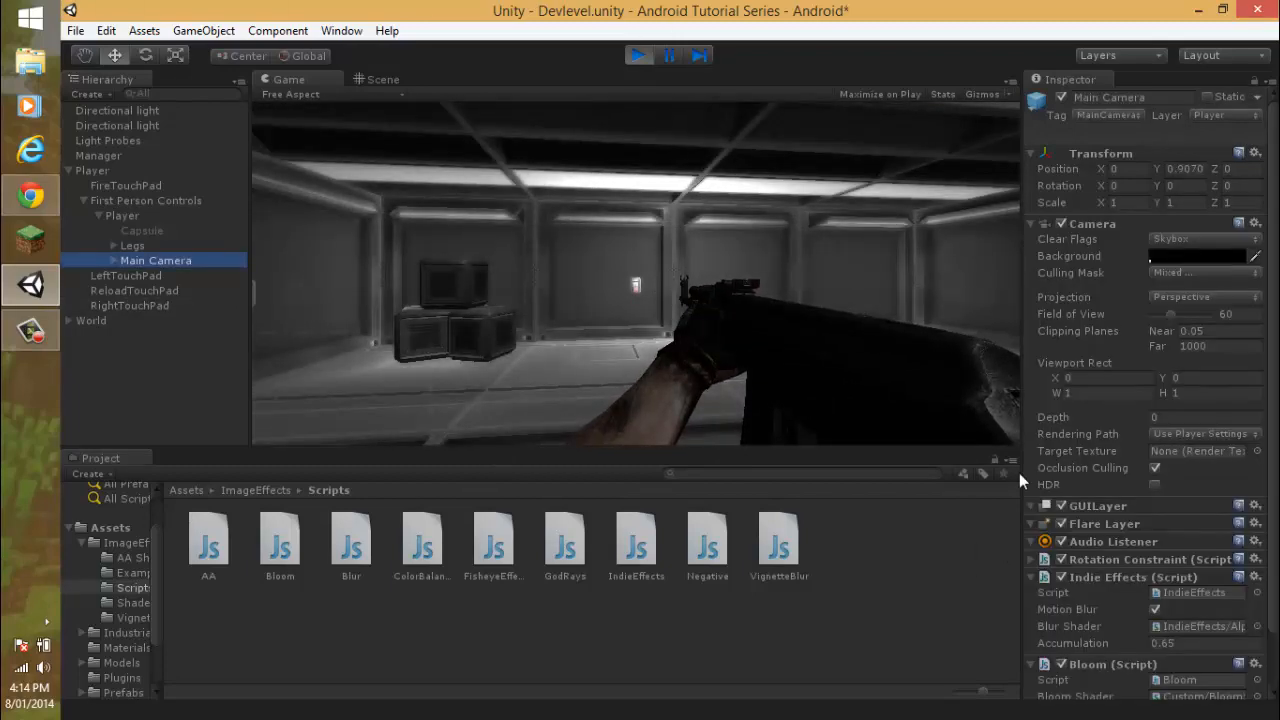
pyautogui.scroll(-2, 1150, 585)
pyautogui.scroll(-1, 1150, 588)
pyautogui.click(1190, 582)
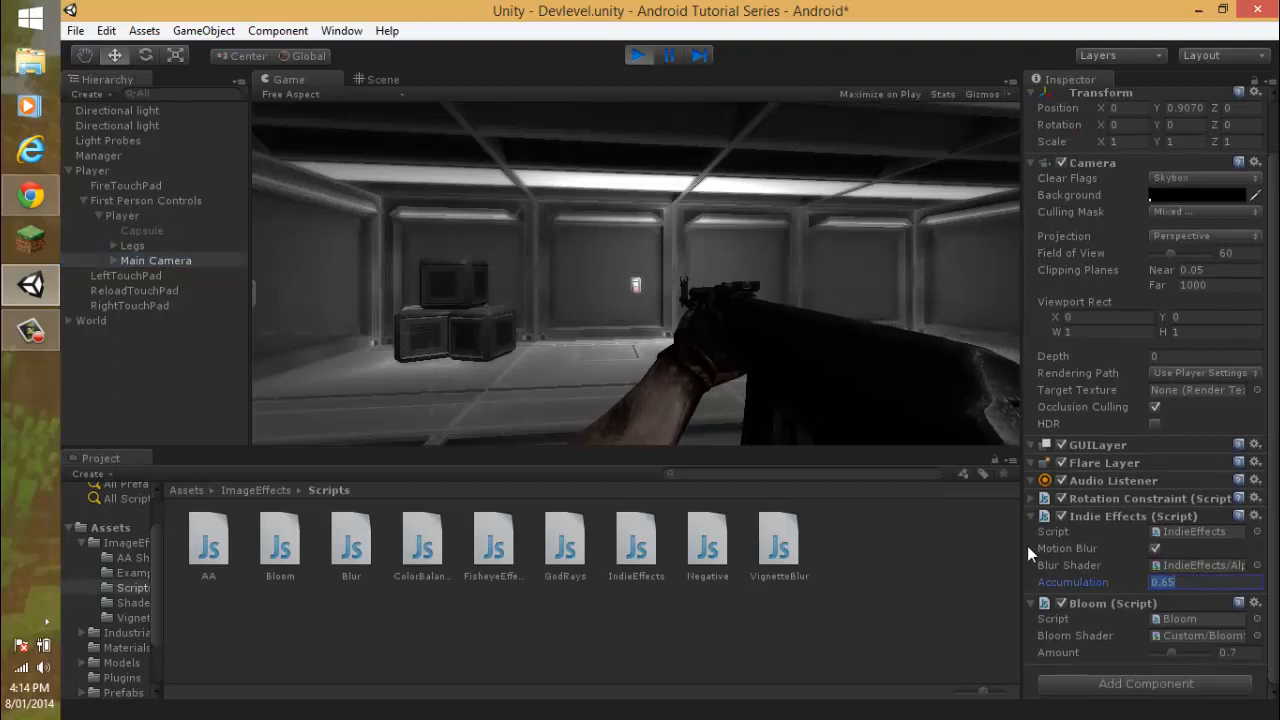
pyautogui.write('0.0')
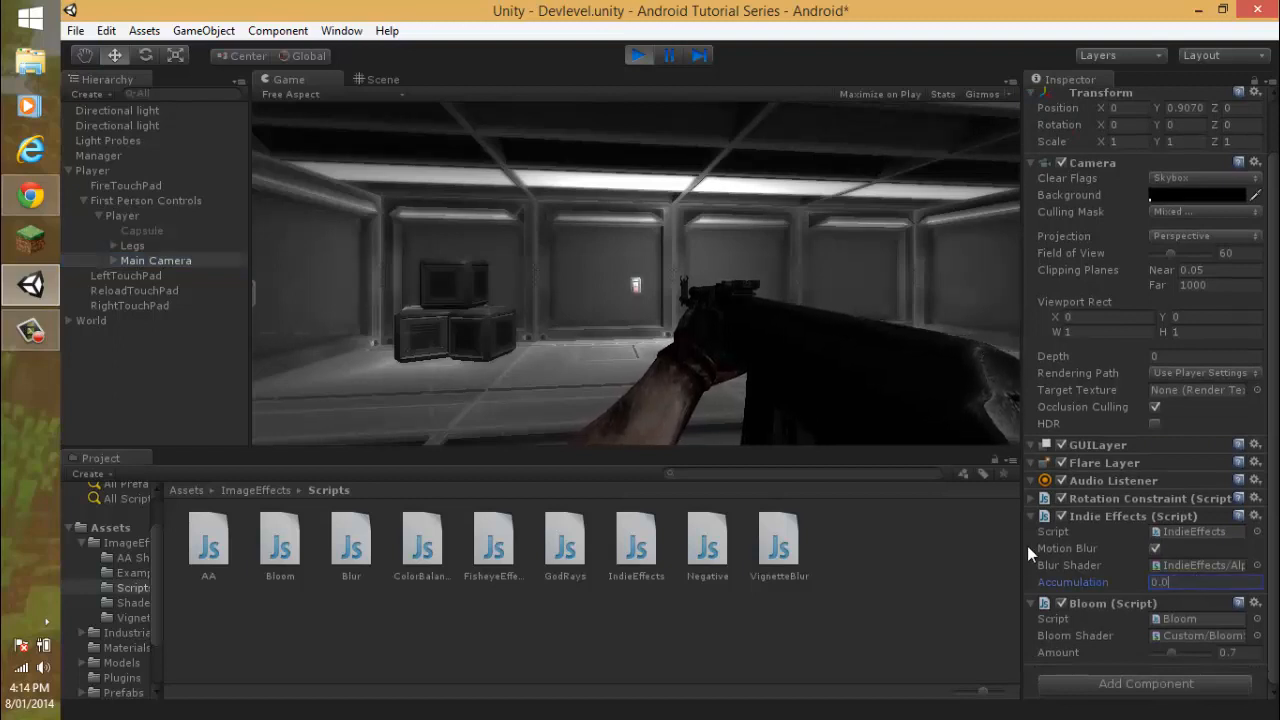
pyautogui.write('15')
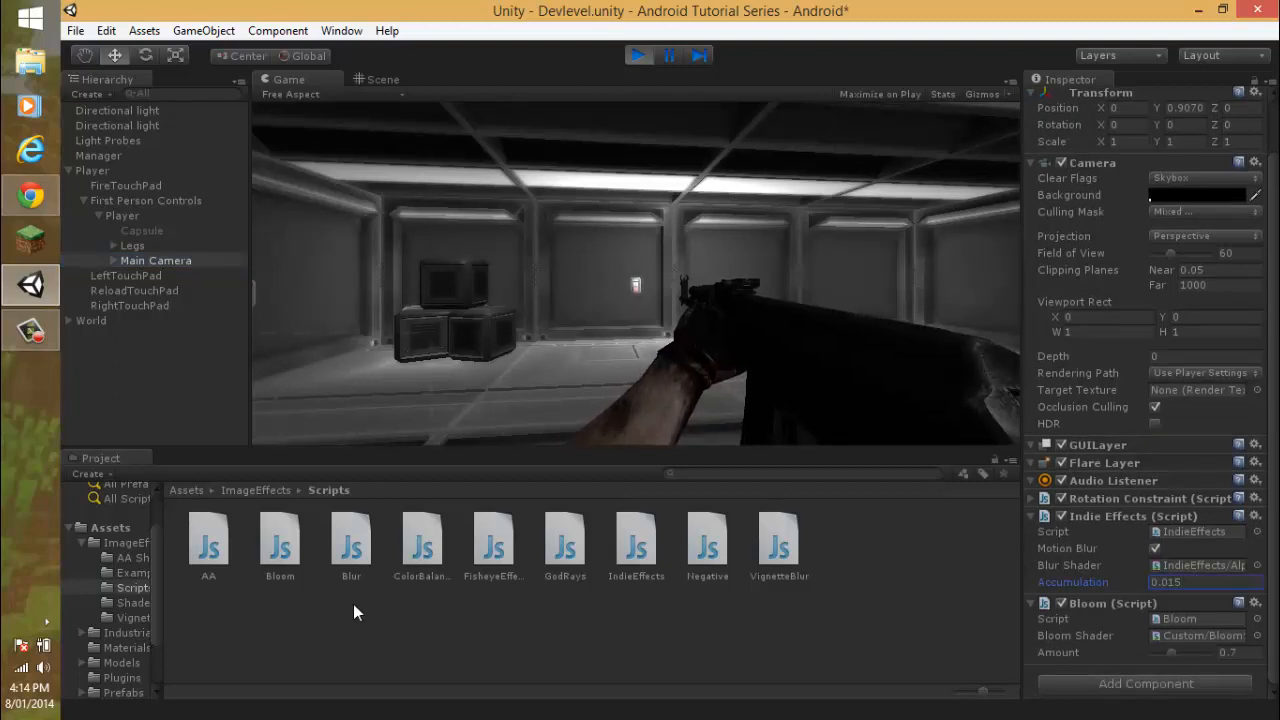
pyautogui.click(188, 307)
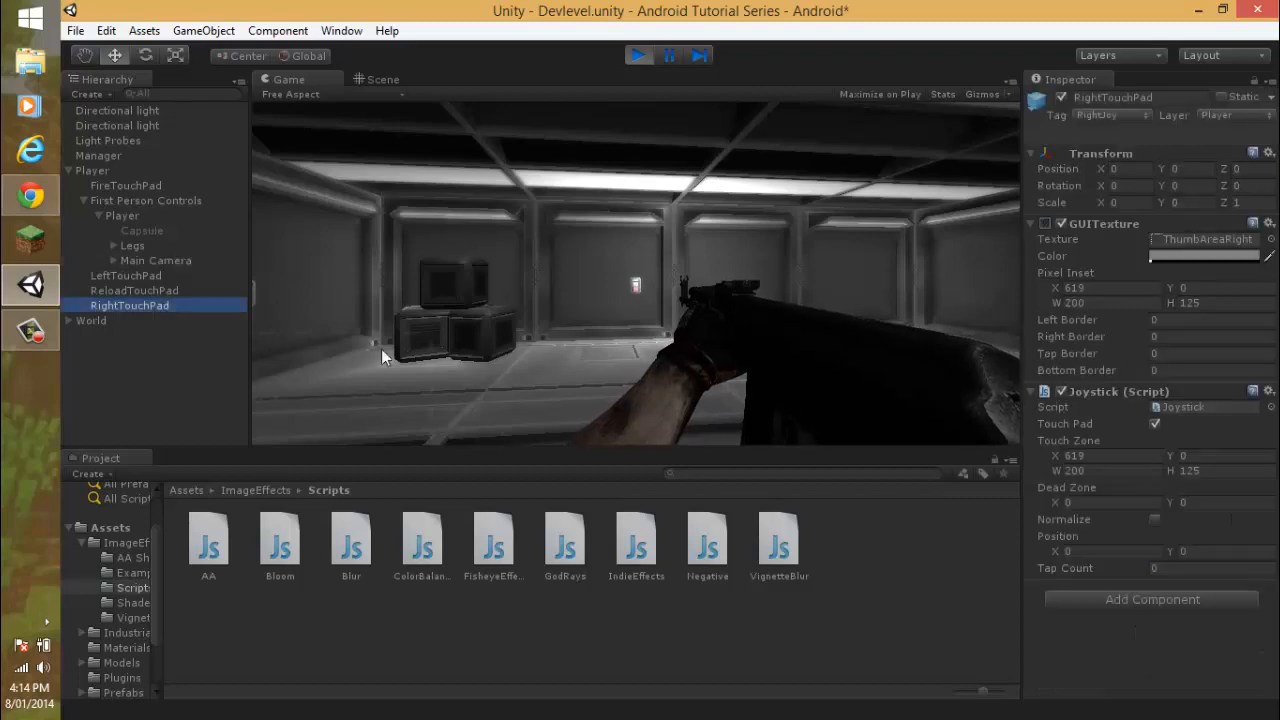
pyautogui.click(1063, 552)
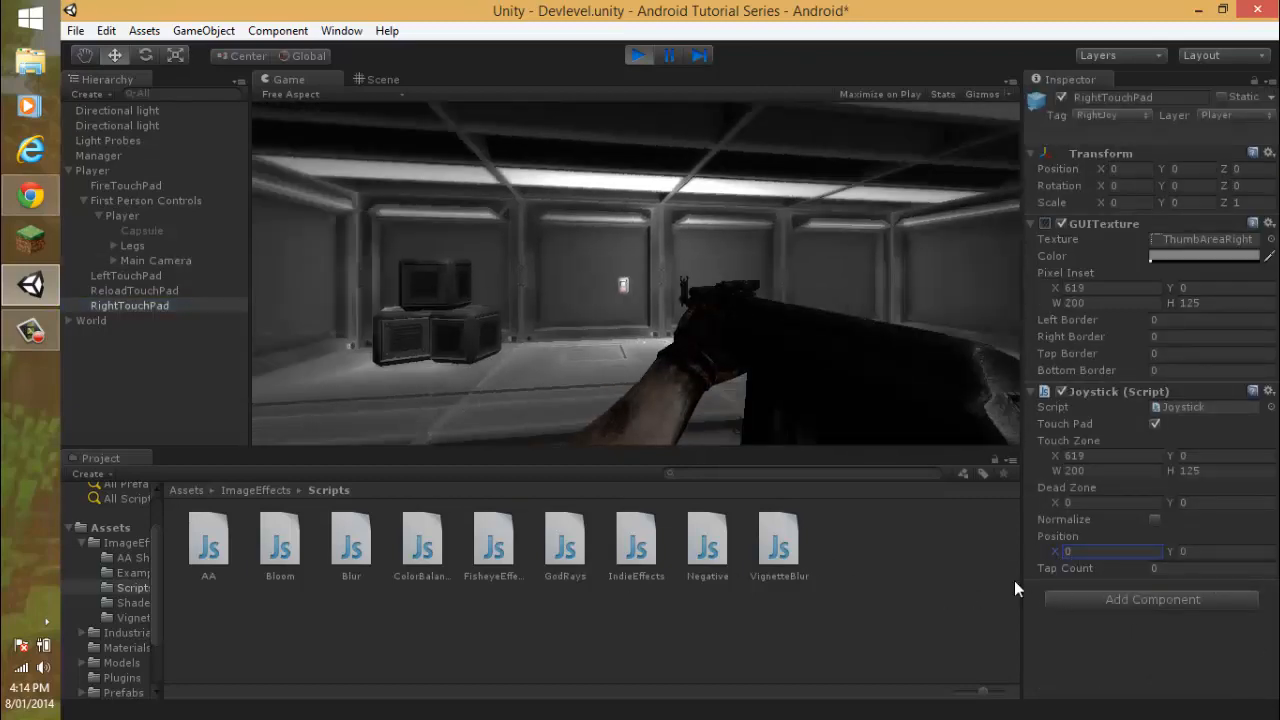
# Try a motion blur Accumulation of 0.025 on the Main Camera and turn the view again with RightTouchPad's Joystick Position X.
pyautogui.click(165, 261)
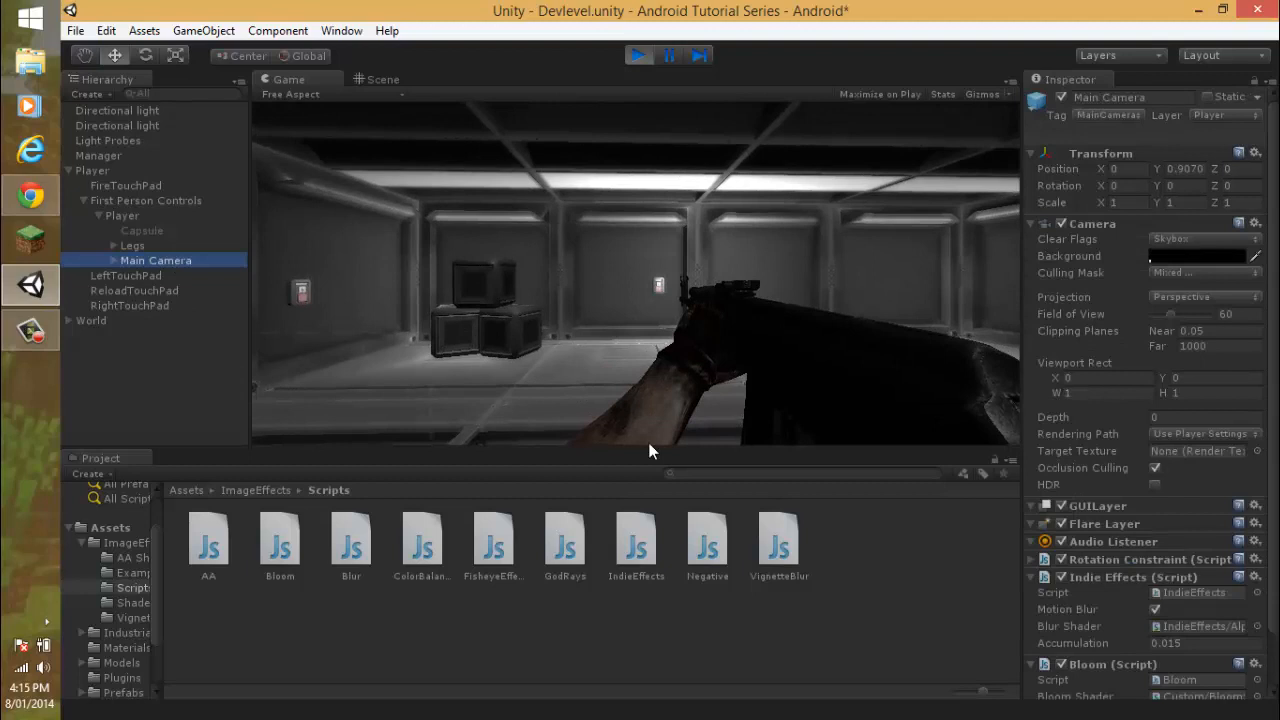
pyautogui.click(1176, 645)
pyautogui.press('BackSpace')
pyautogui.press('BackSpace')
pyautogui.write('25')
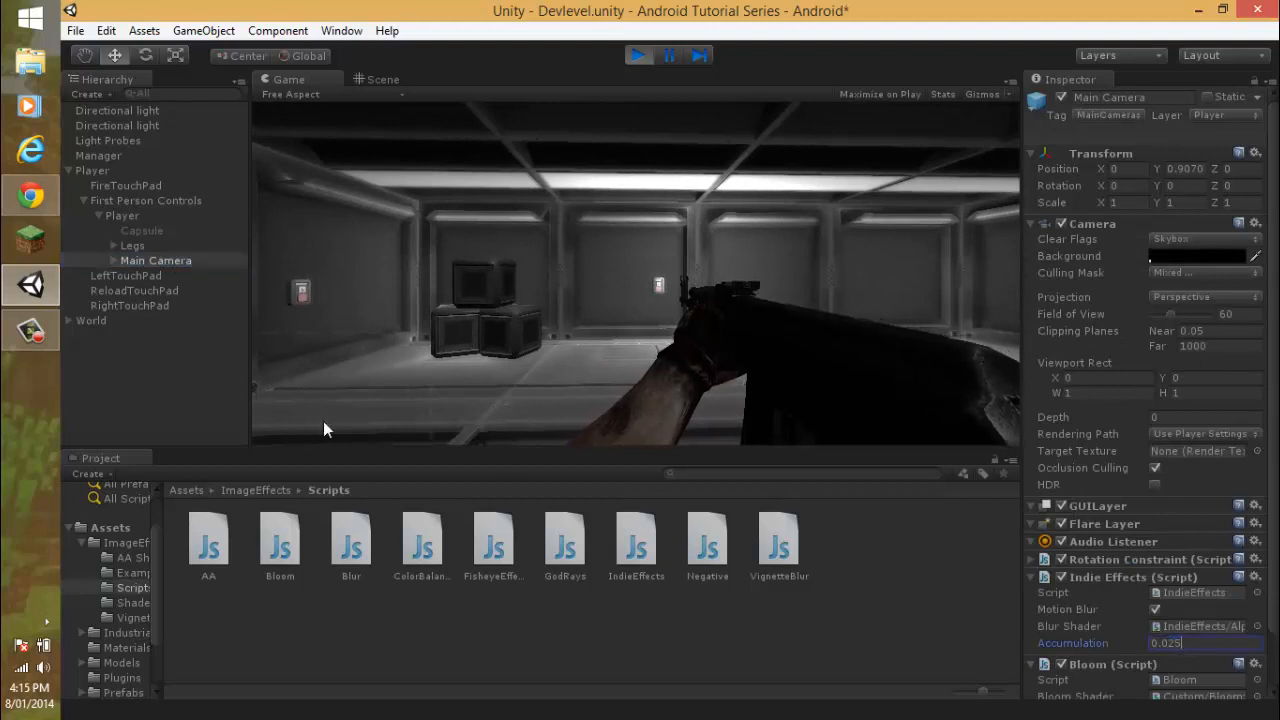
pyautogui.click(154, 307)
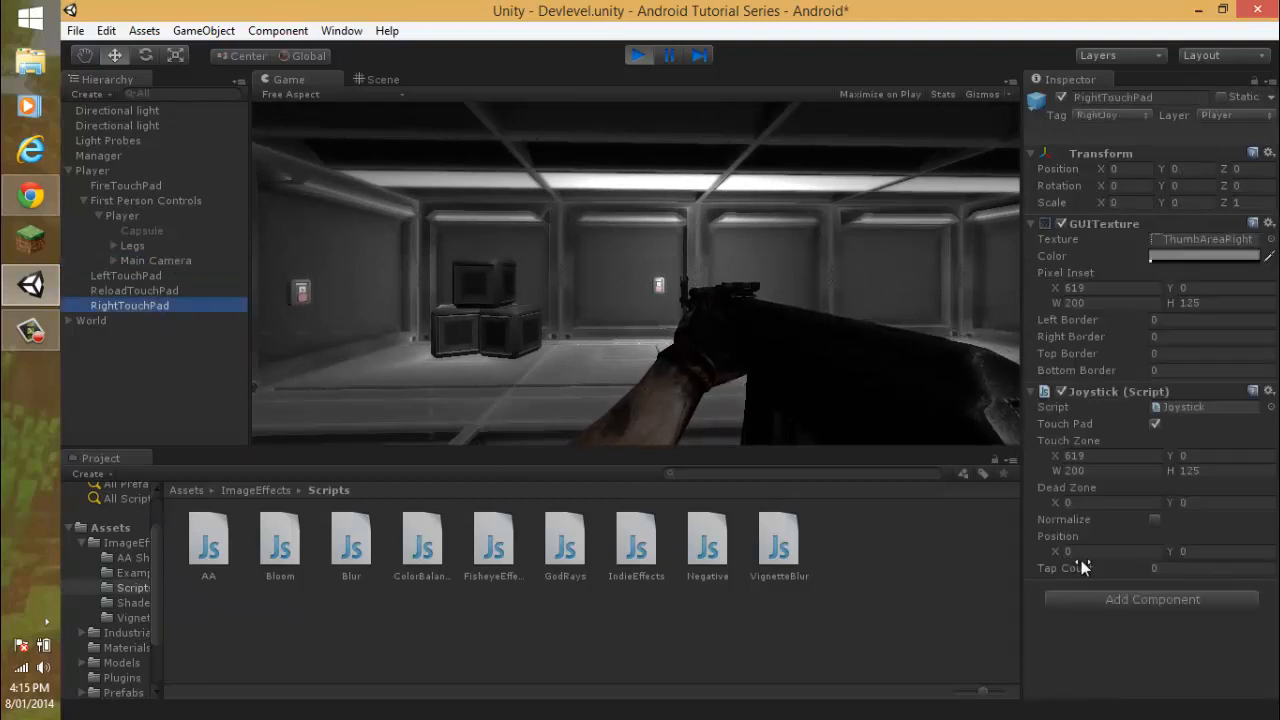
pyautogui.click(1095, 552)
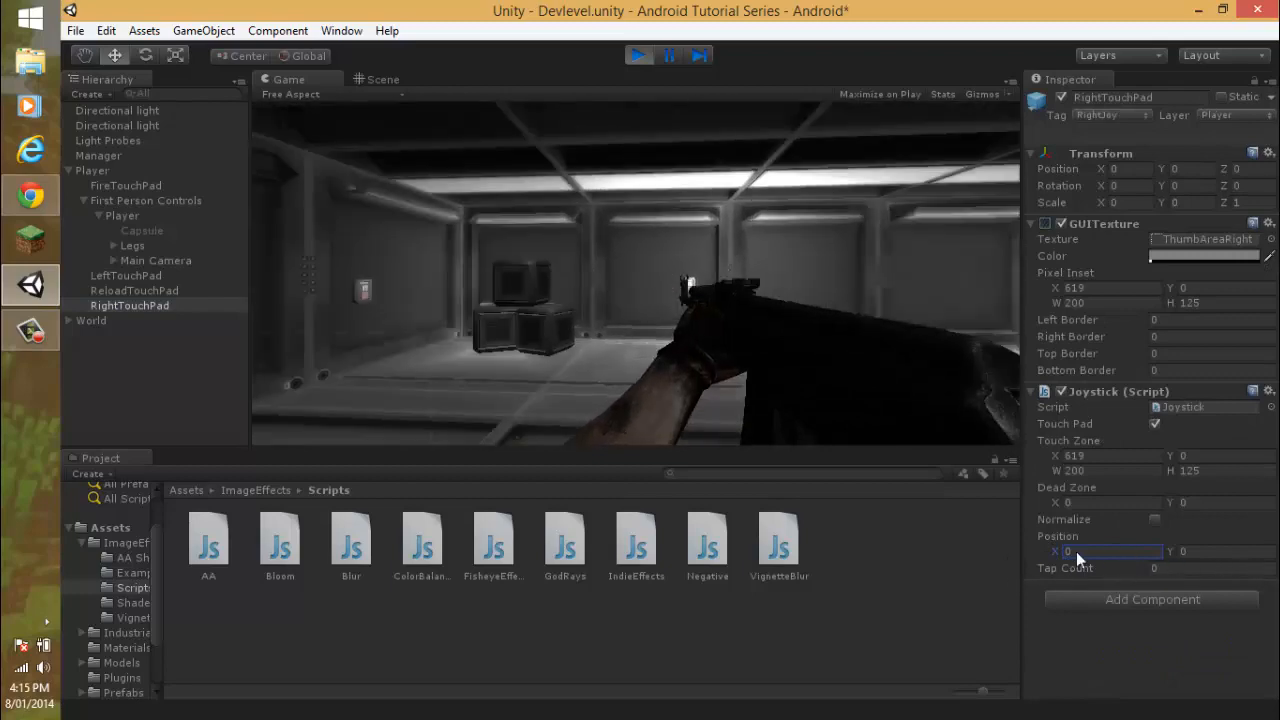
# Try a motion blur Accumulation of 0.05 in the running scene and preview it by turning the view through RightTouchPad.
pyautogui.click(136, 261)
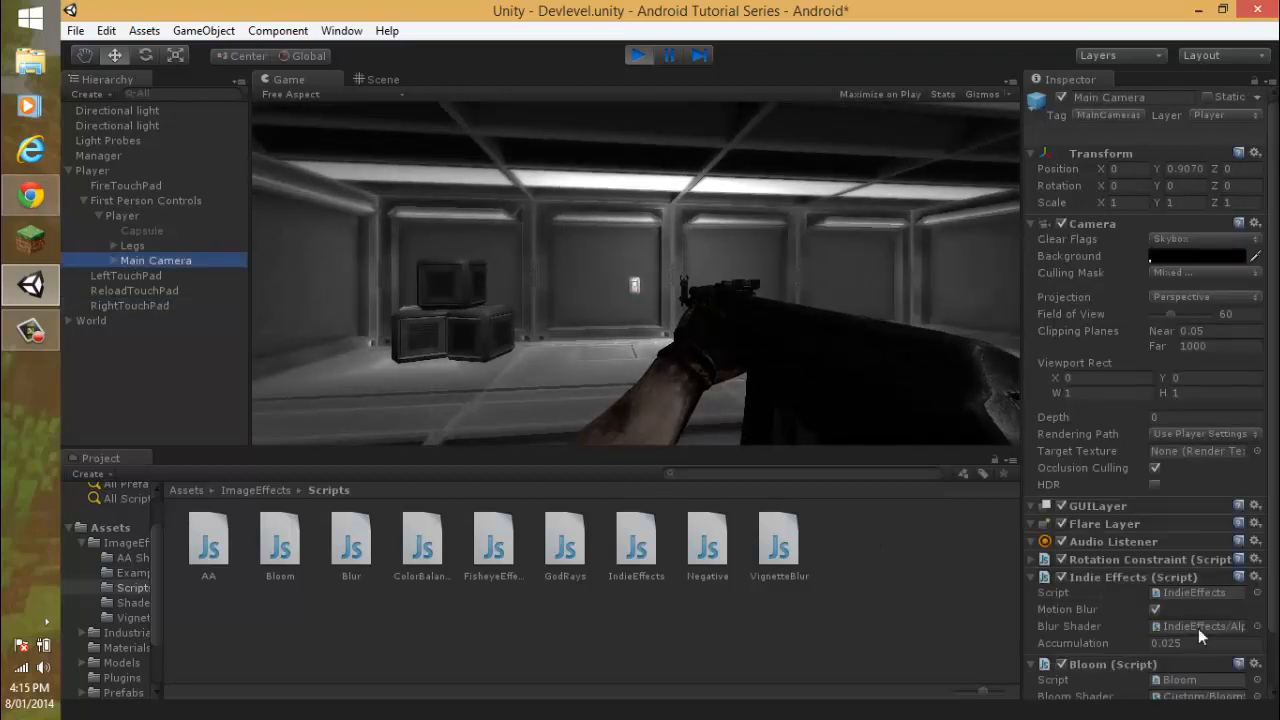
pyautogui.click(1166, 644)
pyautogui.write('0.05')
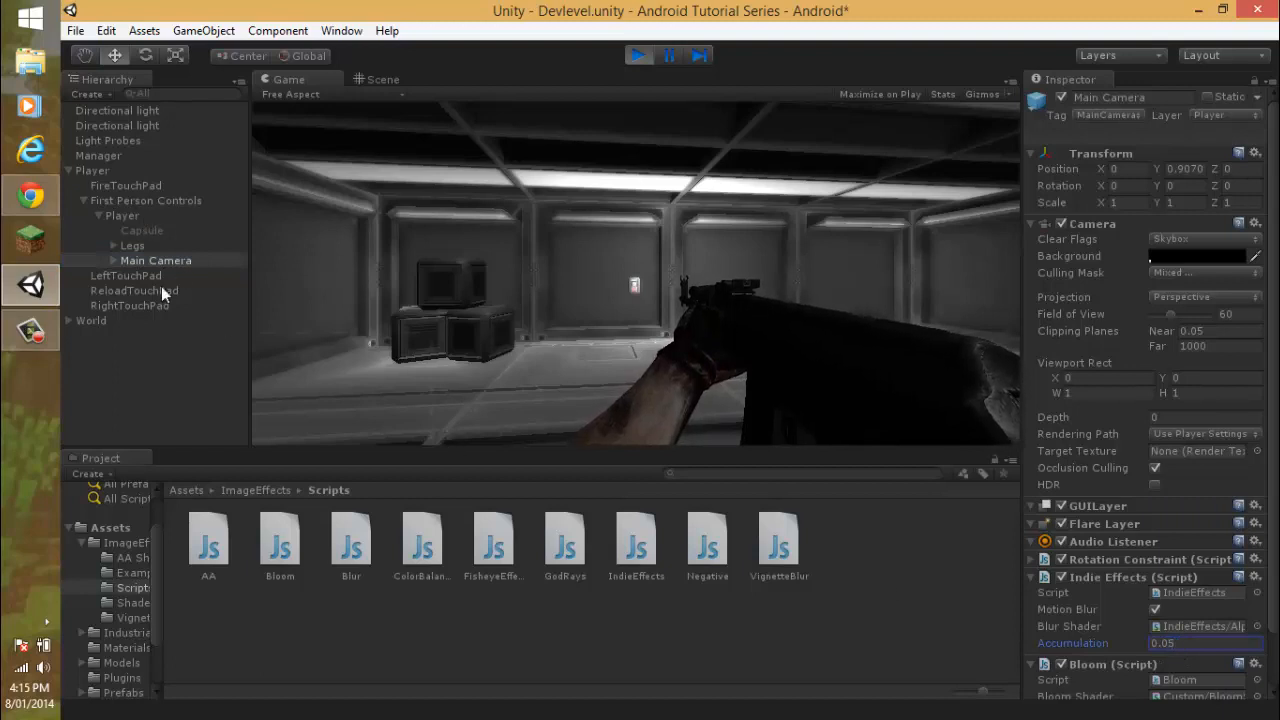
pyautogui.click(128, 306)
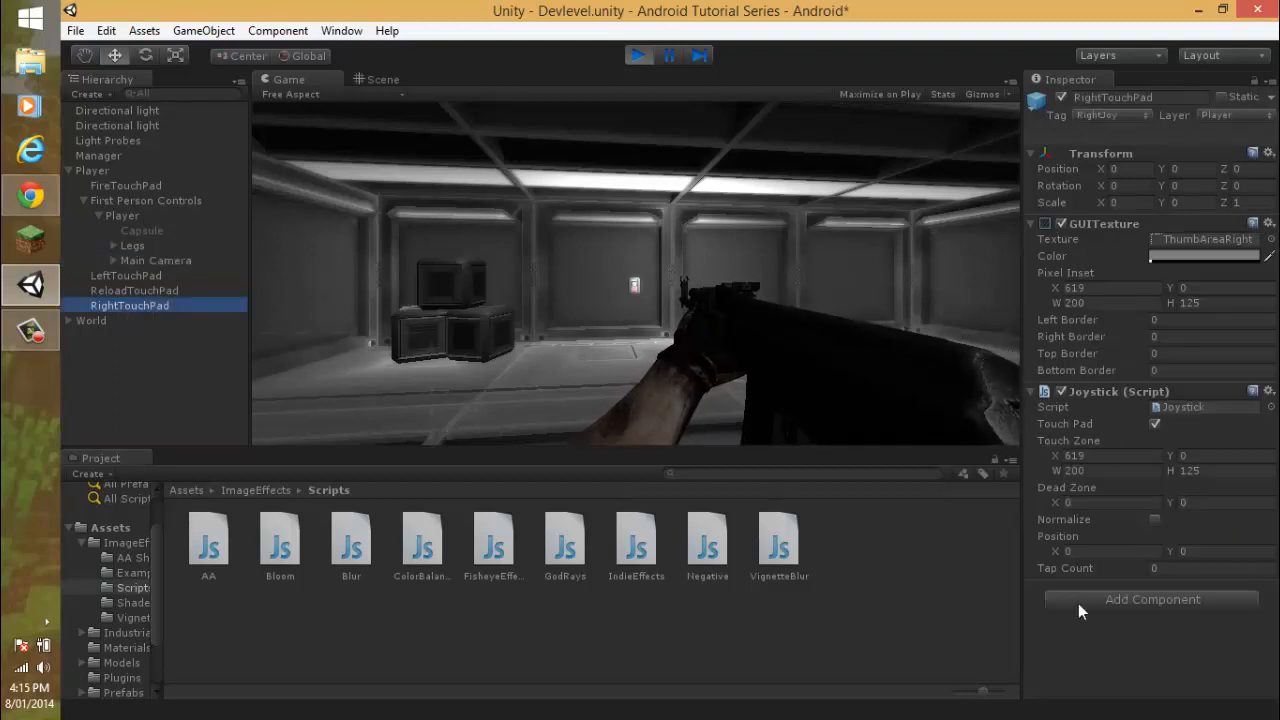
pyautogui.click(1059, 552)
pyautogui.moveTo(1143, 553); pyautogui.dragTo(788, 3)
# Show the game statistics, tilt the view with RightTouchPad's Joystick Position Y, and stop the running scene with Main Camera selected.
pyautogui.click(940, 94)
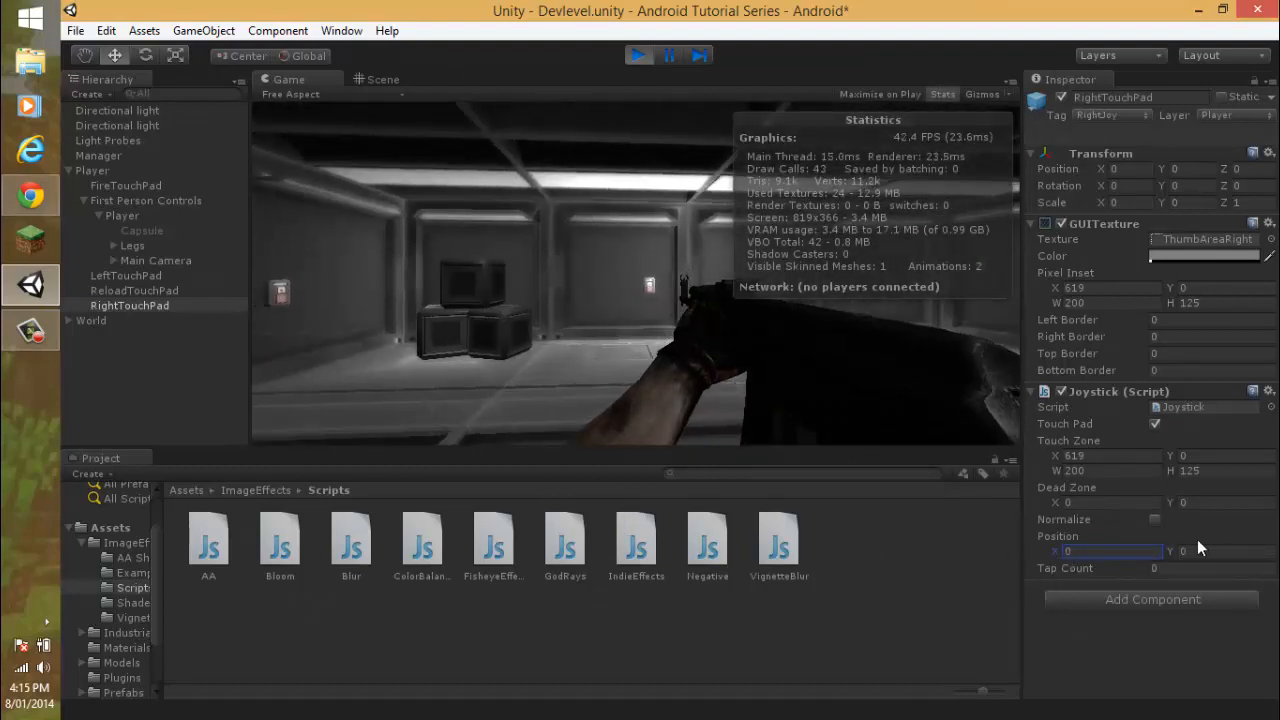
pyautogui.click(1186, 551)
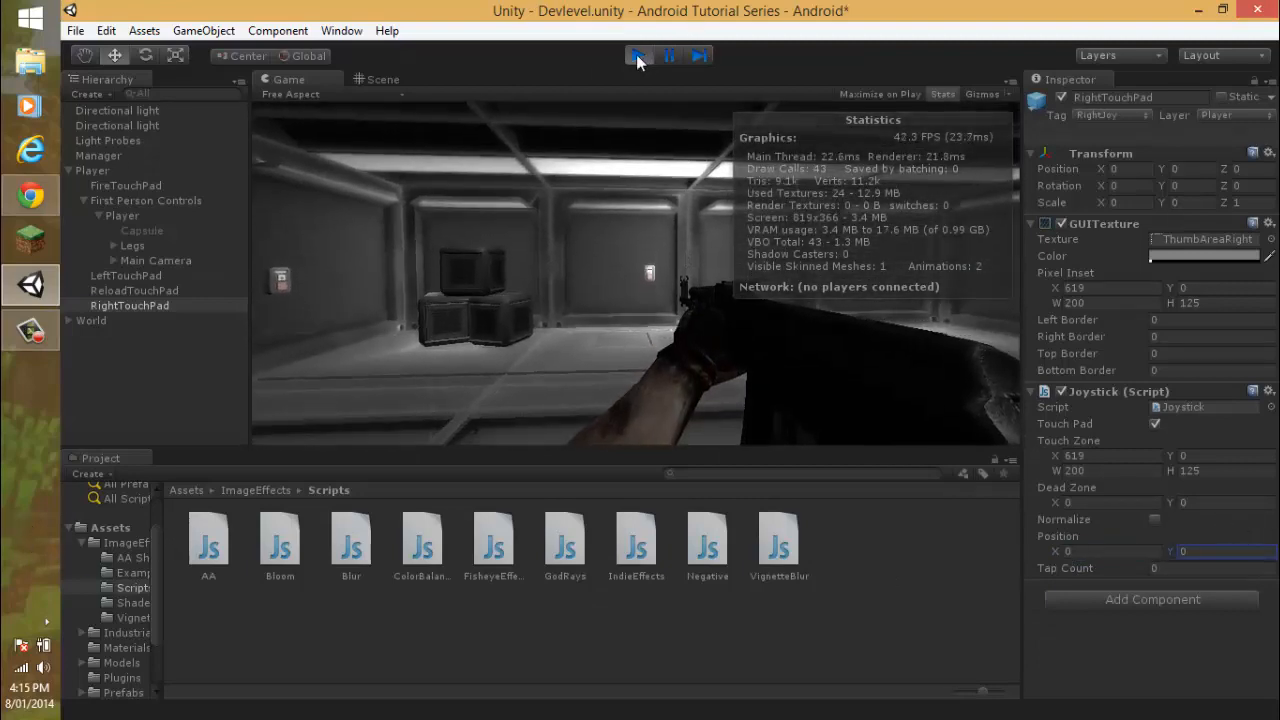
pyautogui.click(140, 260)
pyautogui.scroll(-2, 1146, 616)
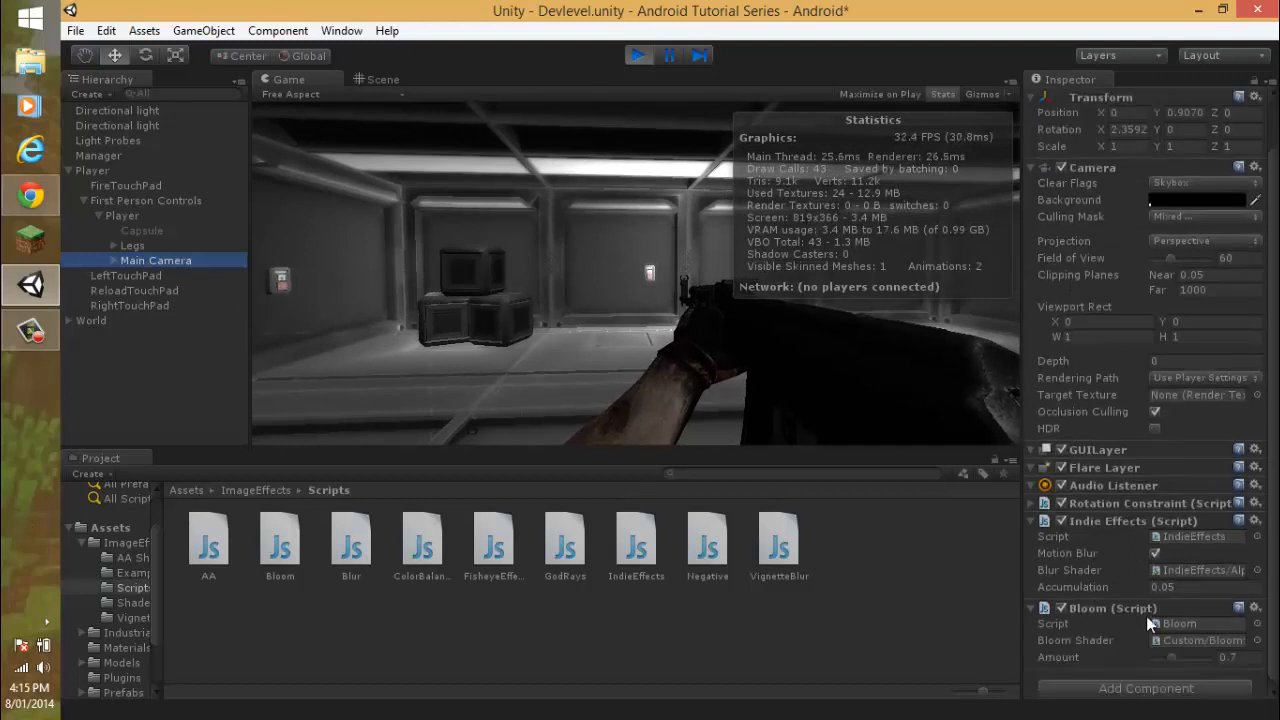
pyautogui.click(640, 55)
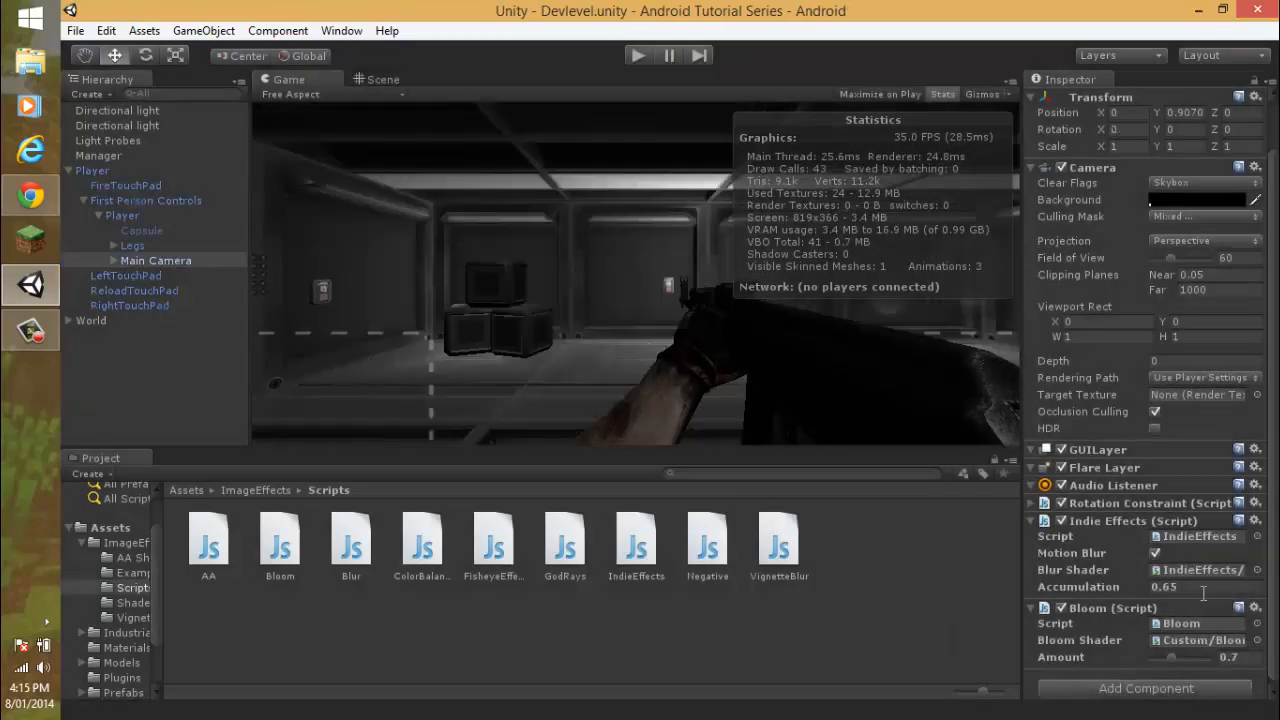
# Set the Accumulation of the Main Camera's Indie Effects script to 0.05 outside play mode and save the scene.
pyautogui.moveTo(1203, 589); pyautogui.dragTo(1101, 583)
pyautogui.write('0.05')
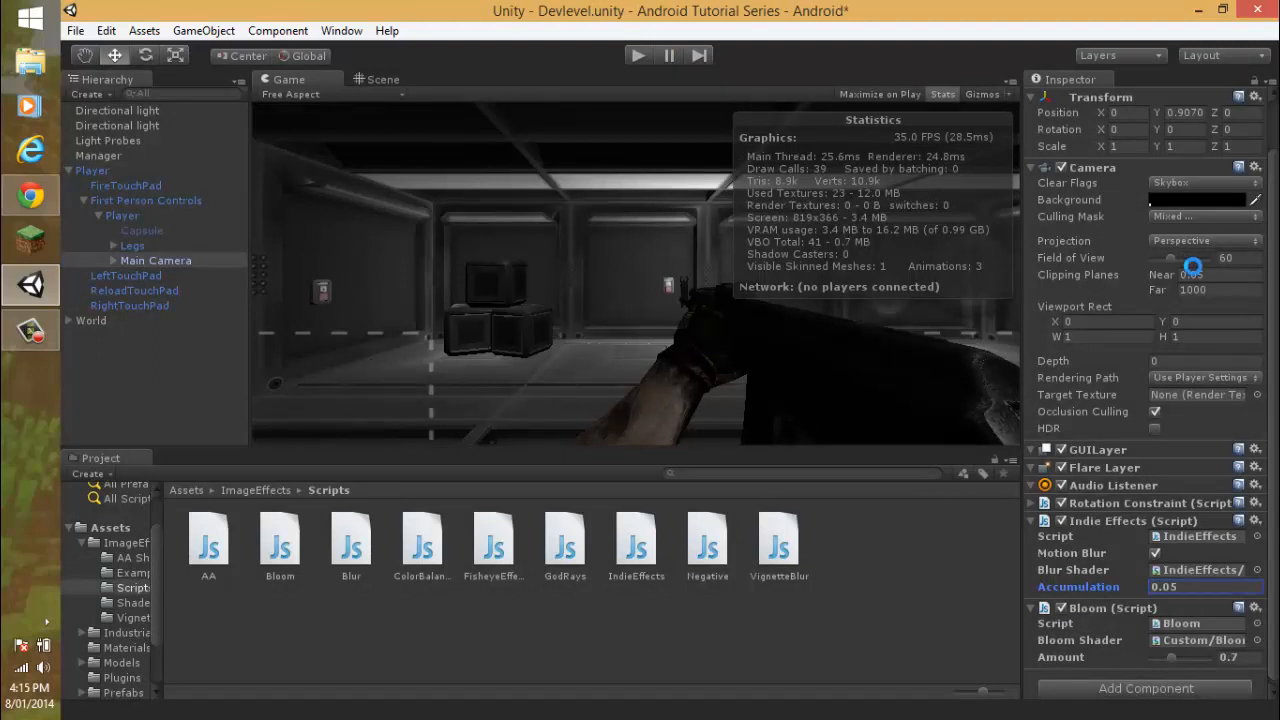
pyautogui.hotkey('ctrl', 's')
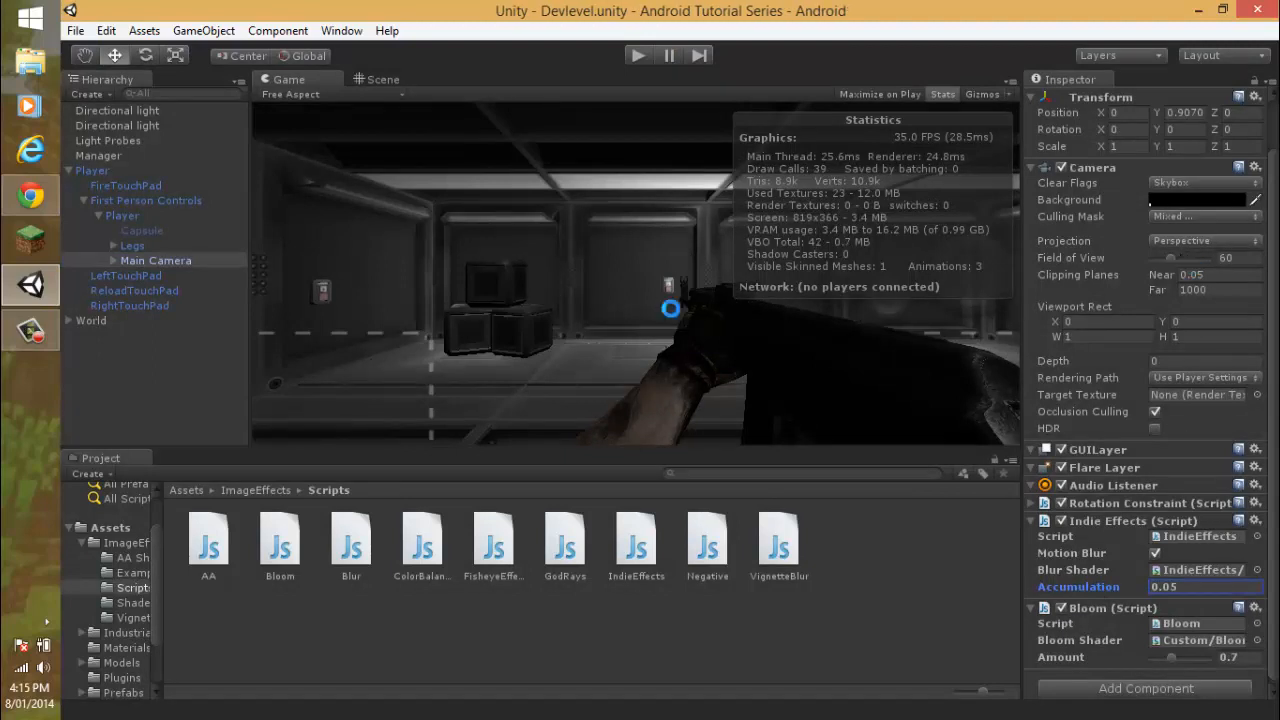
# Collapse the Bloom and Indie Effects components and attach the ColorBalance script to the Main Camera.
pyautogui.click(1036, 608)
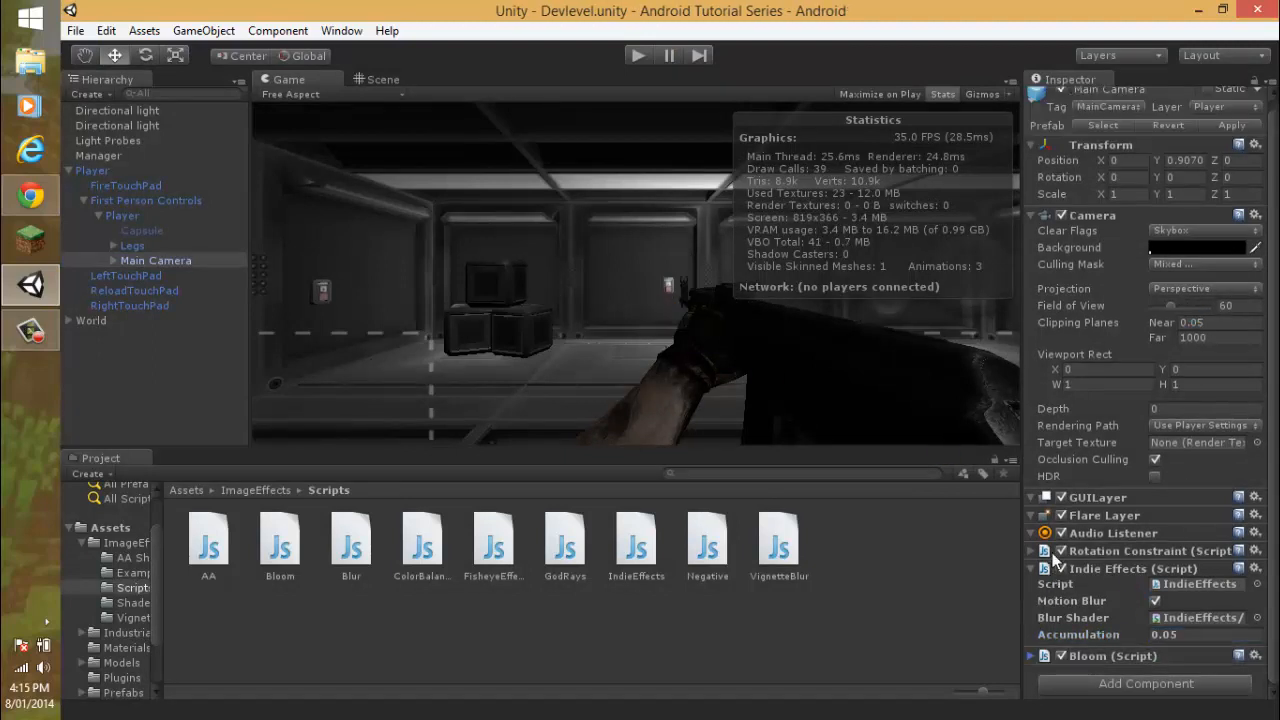
pyautogui.click(1033, 577)
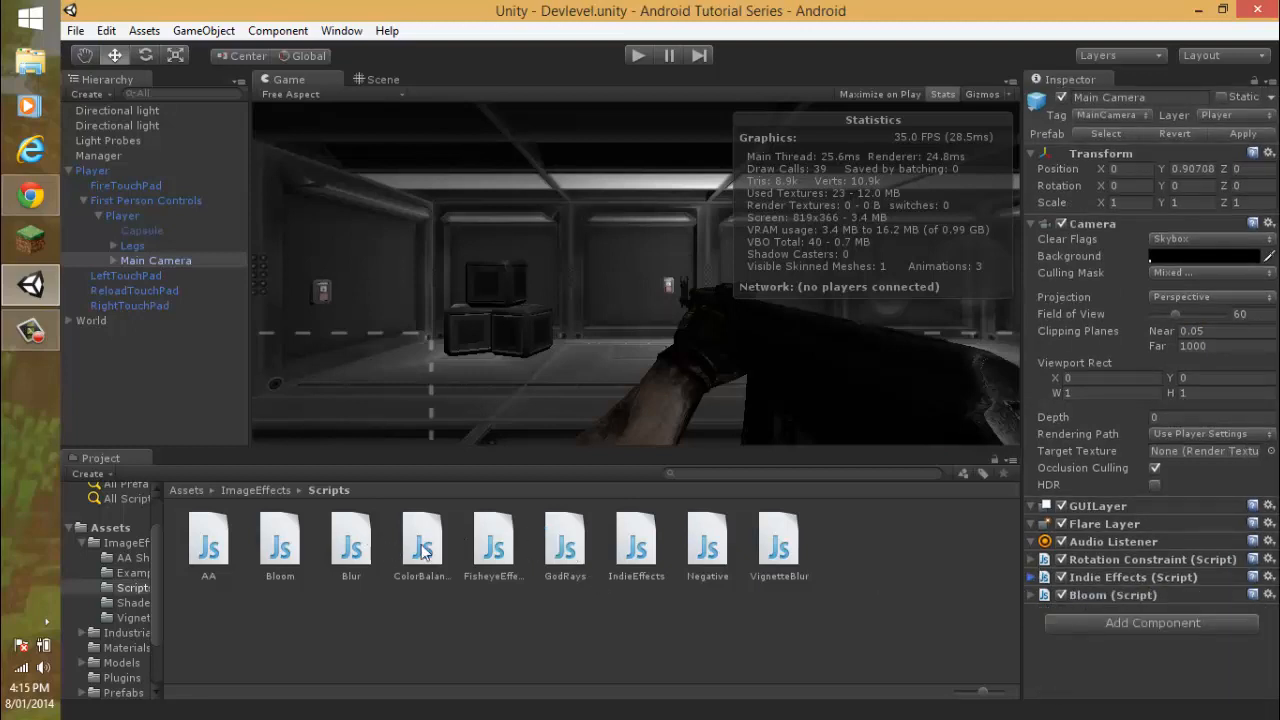
pyautogui.moveTo(425, 550); pyautogui.dragTo(1136, 690)
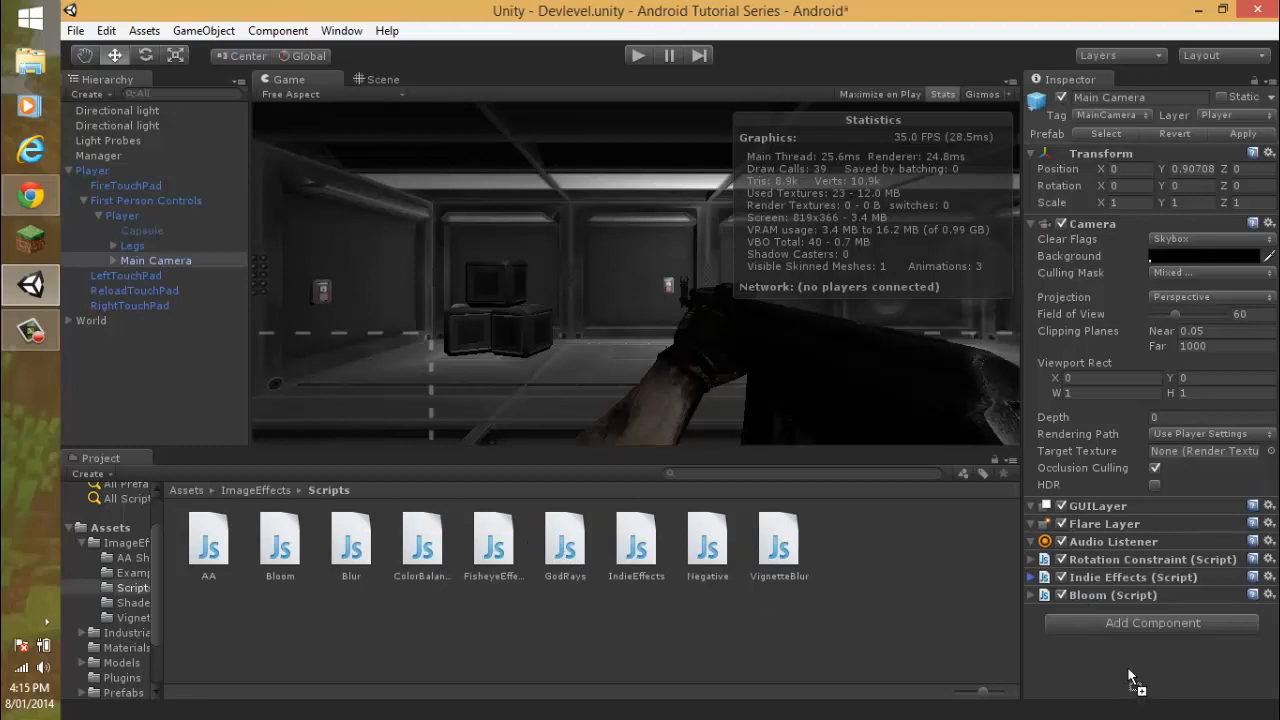
pyautogui.scroll(-2, 1165, 622)
pyautogui.scroll(-1, 1165, 622)
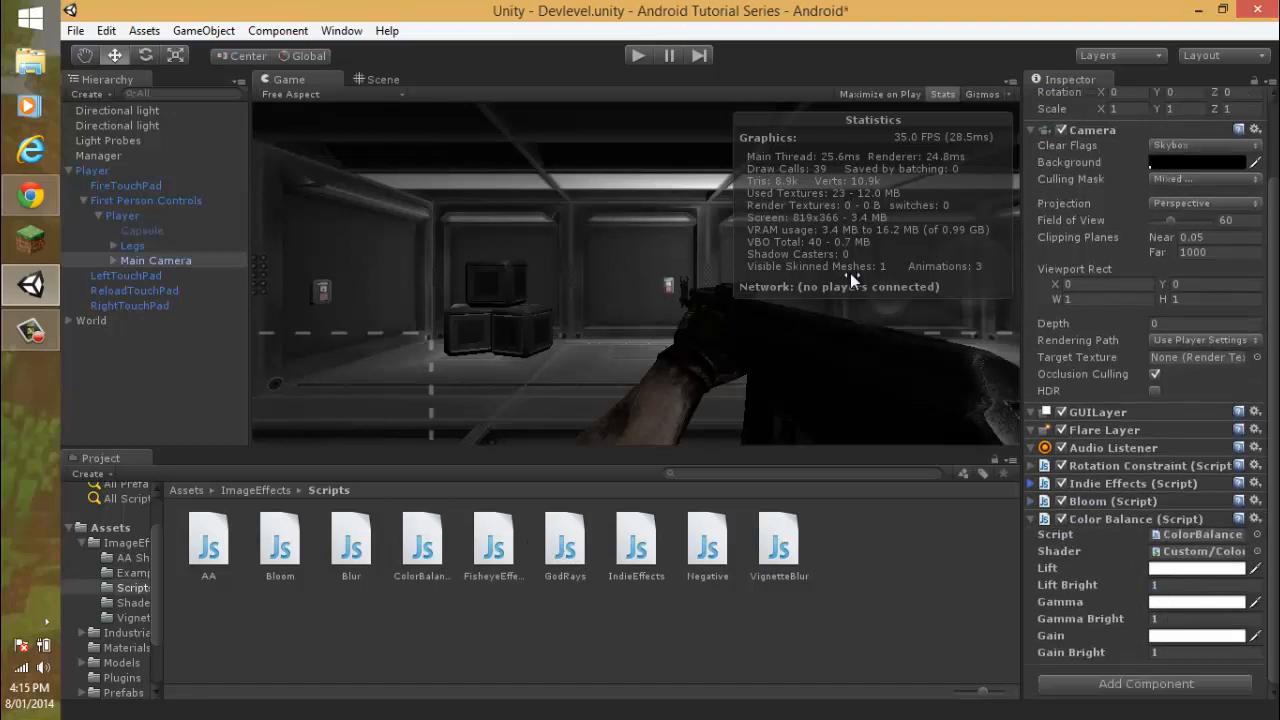
# Run the scene and try Color Balance brightness values of 19.23 for Lift, 33.38 for Gamma and 51.06 for Gain.
pyautogui.click(638, 55)
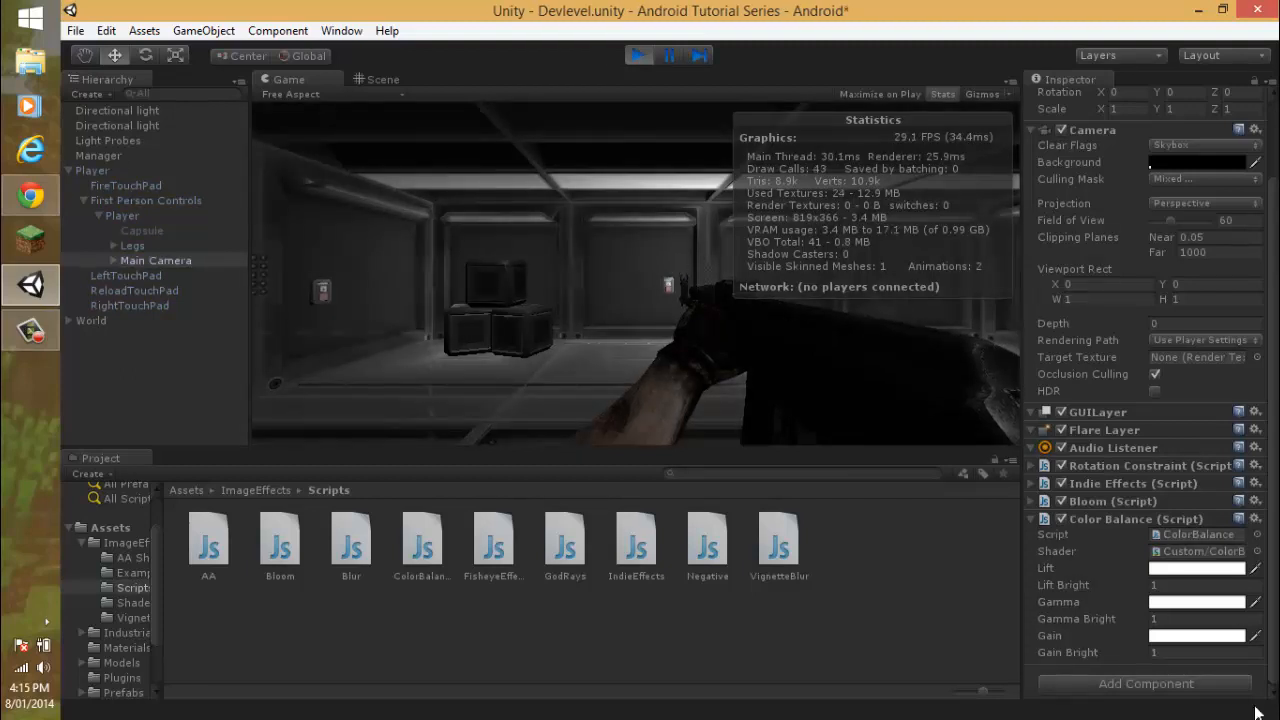
pyautogui.moveTo(1061, 585); pyautogui.dragTo(583, 715)
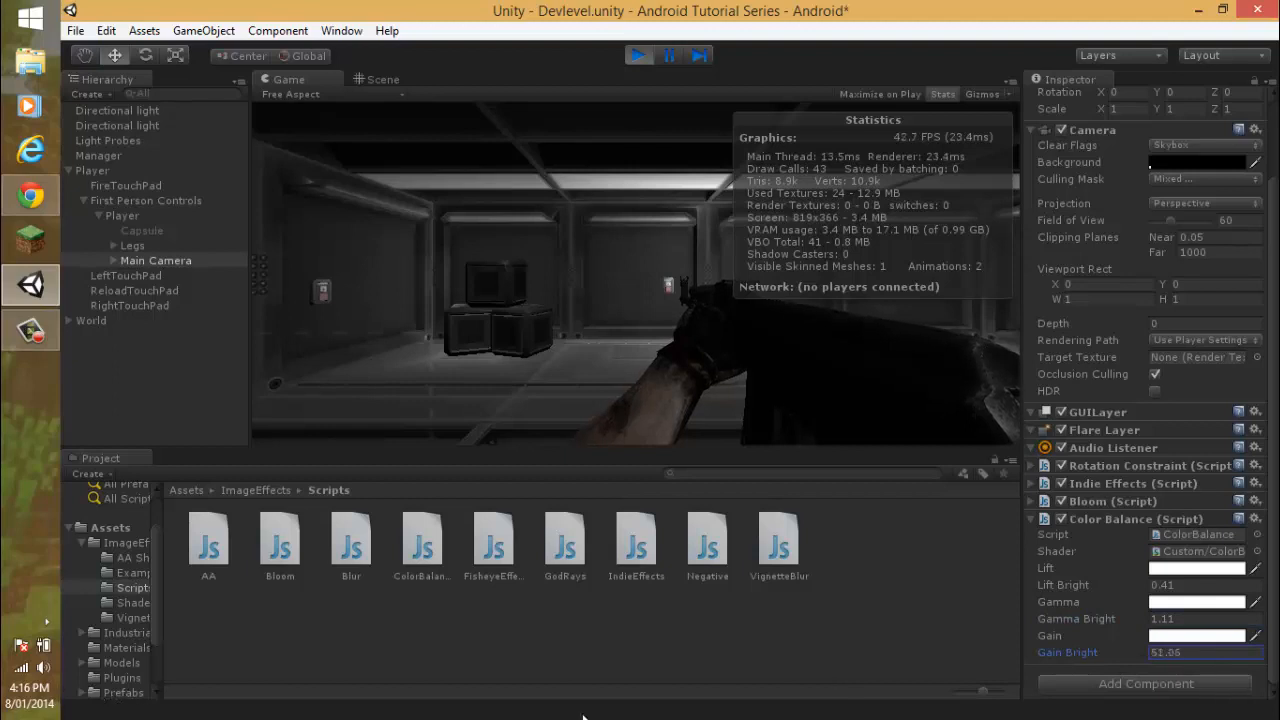
pyautogui.moveTo(1059, 619); pyautogui.dragTo(796, 665)
pyautogui.moveTo(1077, 580); pyautogui.dragTo(376, 591)
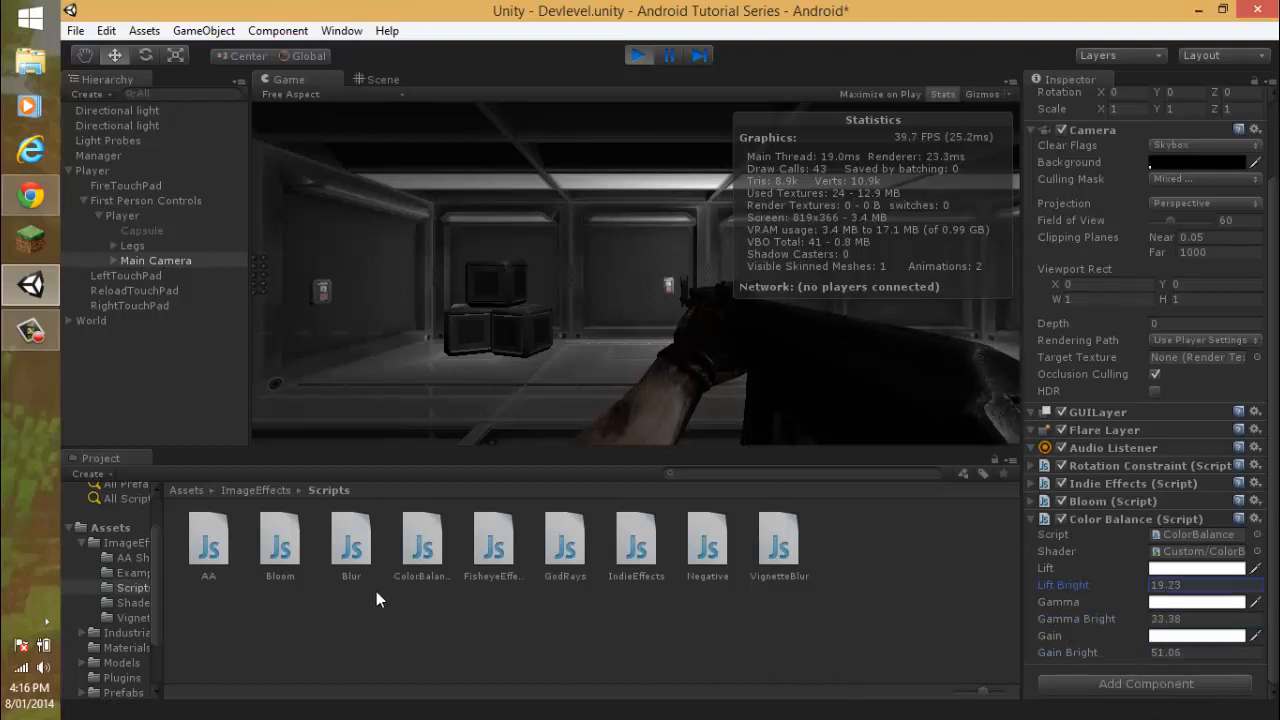
# Try red tints in Color Balance: bright red for Lift, dark red (154, 7, 7) for Gamma and bright red for Gain.
pyautogui.click(1190, 567)
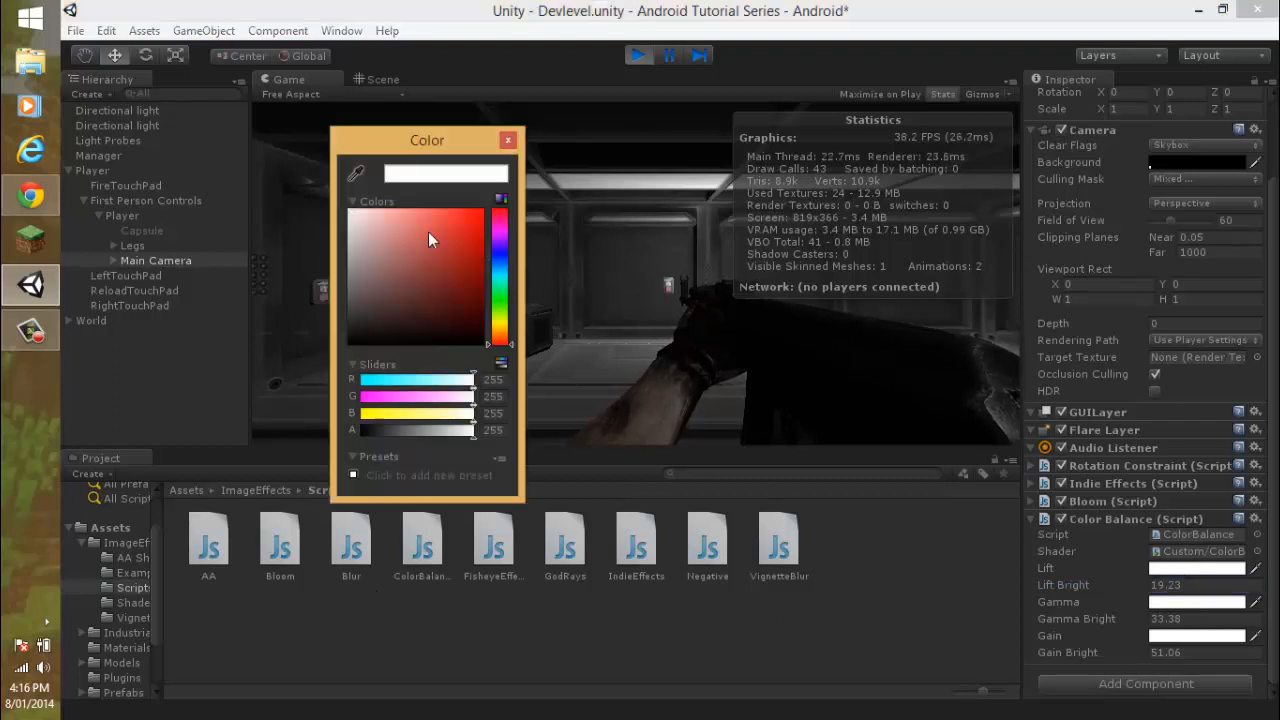
pyautogui.moveTo(428, 233); pyautogui.dragTo(483, 210)
pyautogui.click(508, 140)
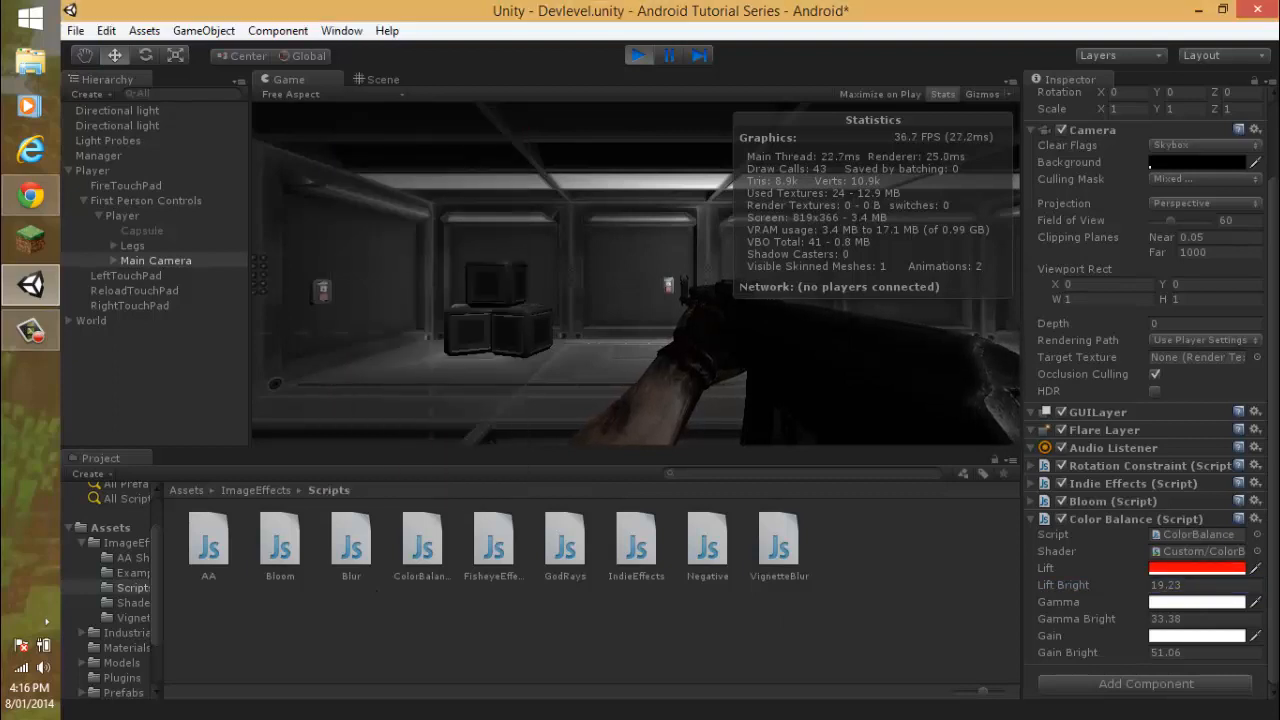
pyautogui.click(1180, 602)
pyautogui.click(473, 263)
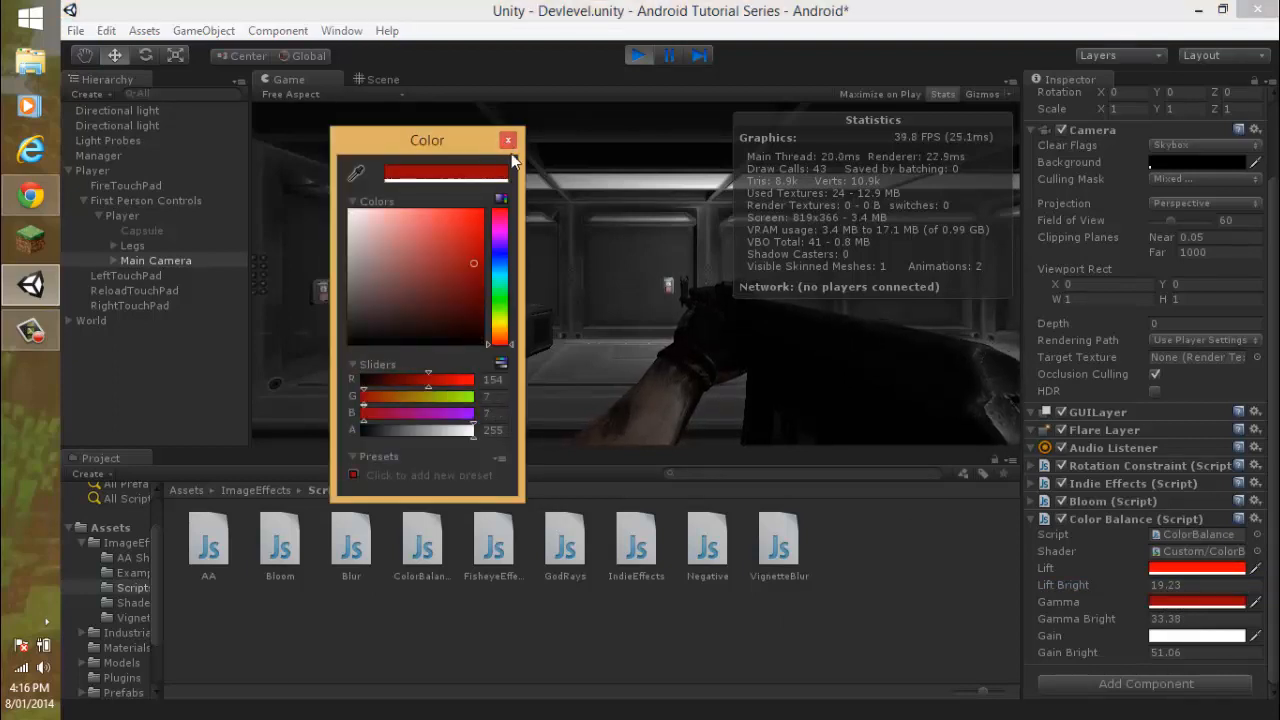
pyautogui.click(508, 140)
pyautogui.click(1197, 636)
pyautogui.click(443, 265)
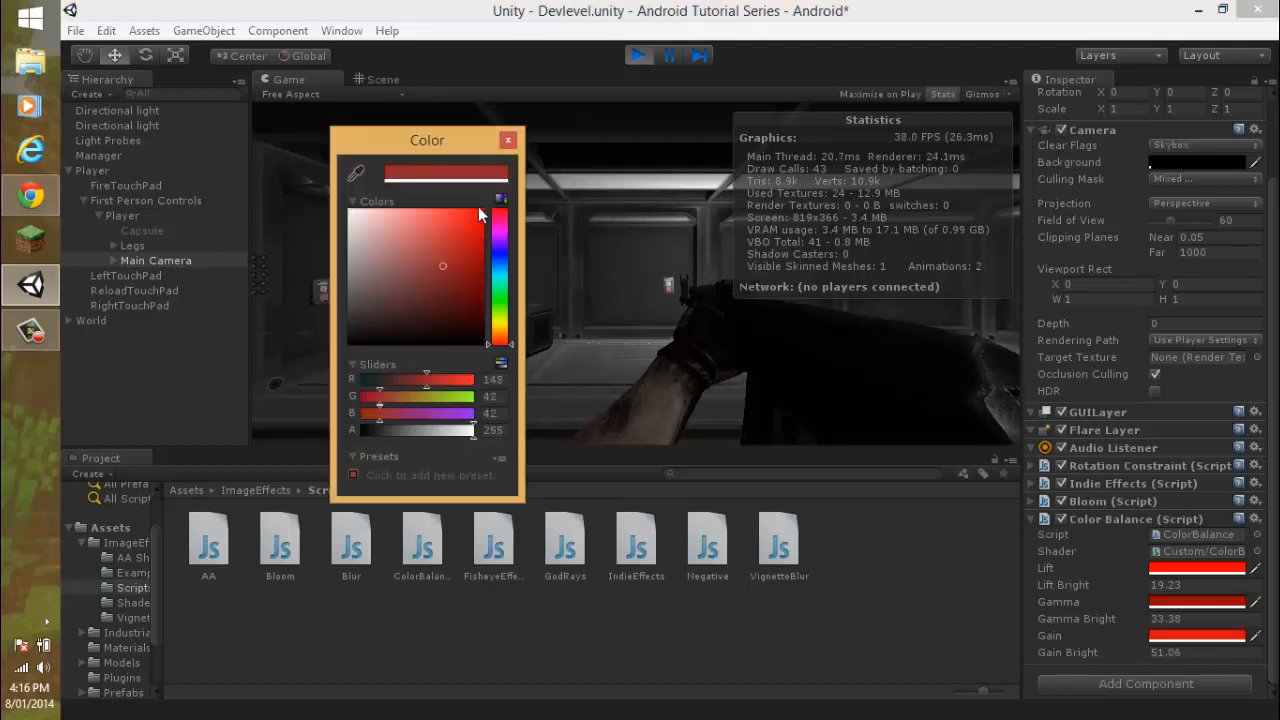
pyautogui.click(508, 140)
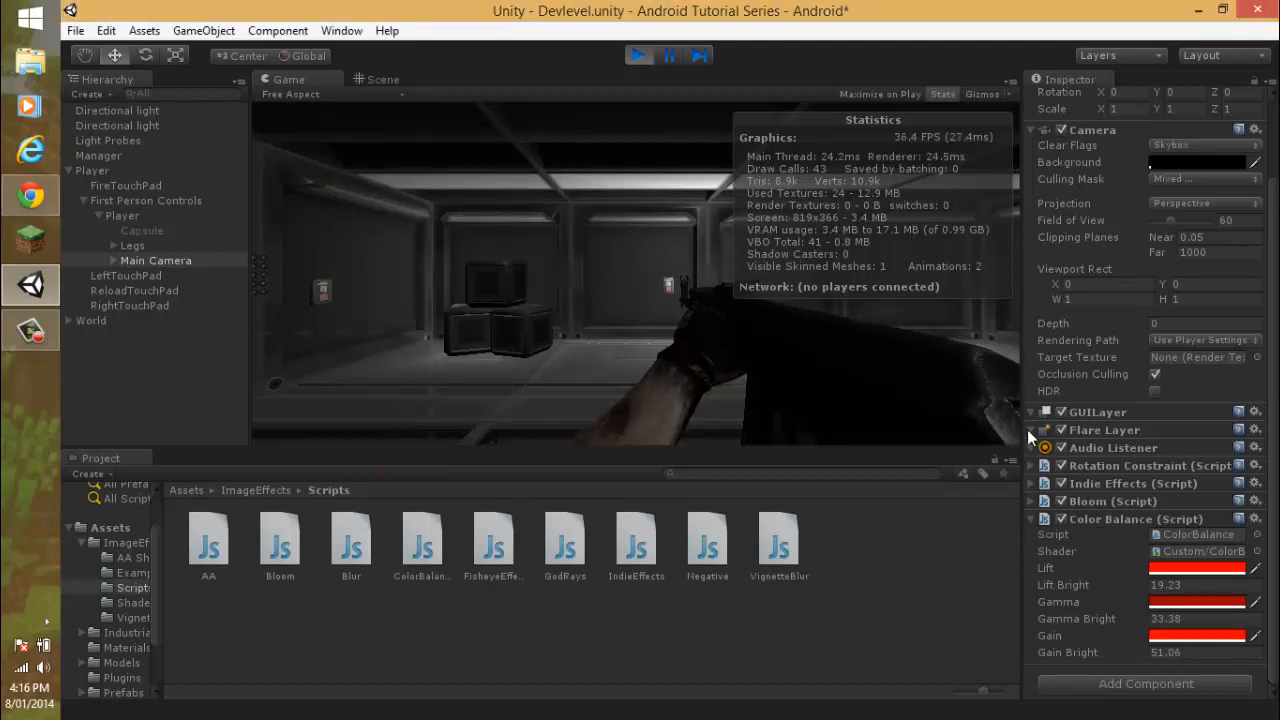
# Remove the Color Balance script component from the Main Camera.
pyautogui.rightClick(1095, 519)
pyautogui.click(1150, 555)
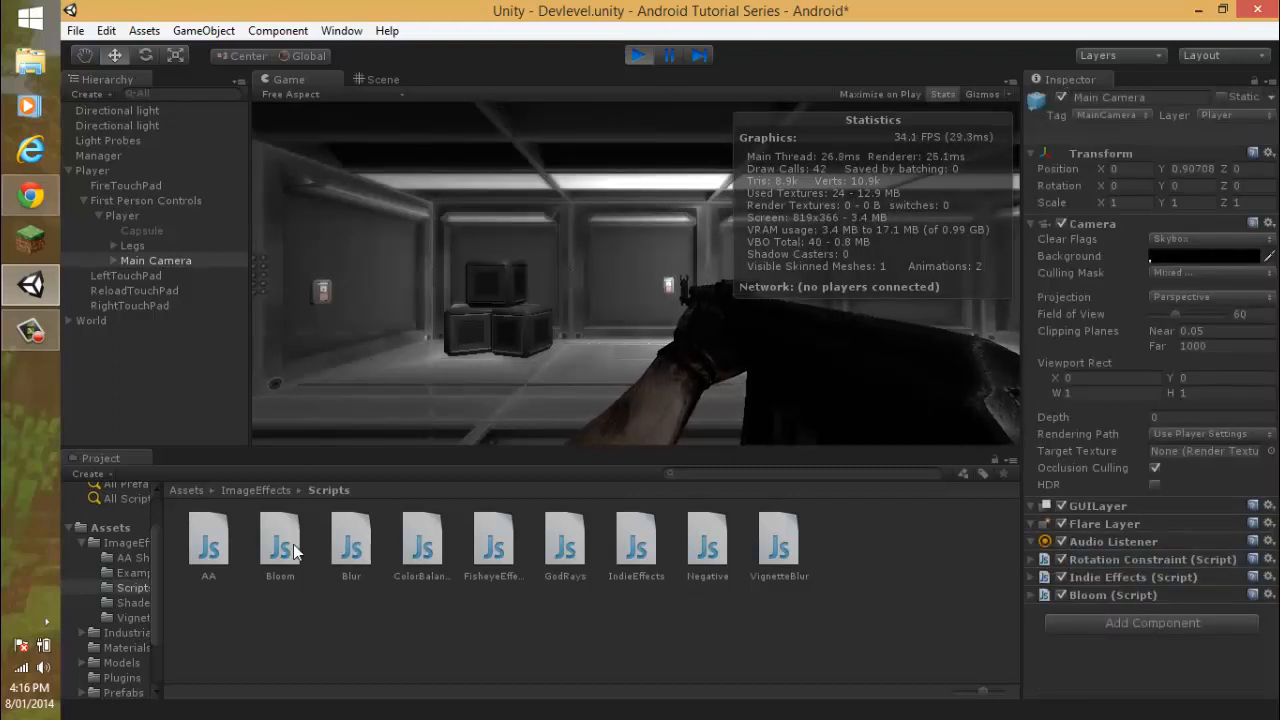
# Try the ColorBalance script on the Main Camera in the running scene, adjusting its Lift Bright value before removing the component.
pyautogui.moveTo(422, 545); pyautogui.dragTo(1163, 676)
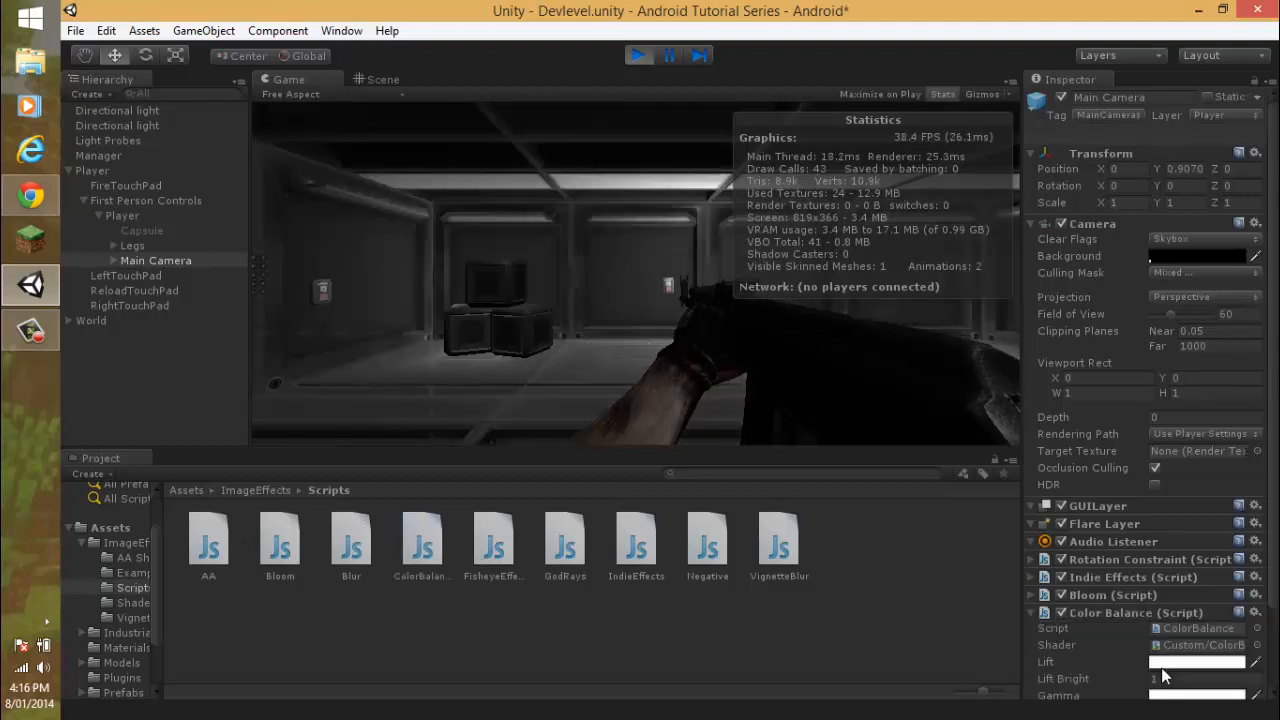
pyautogui.moveTo(1063, 678); pyautogui.dragTo(490, 59)
pyautogui.hotkey('ctrl', 'z')
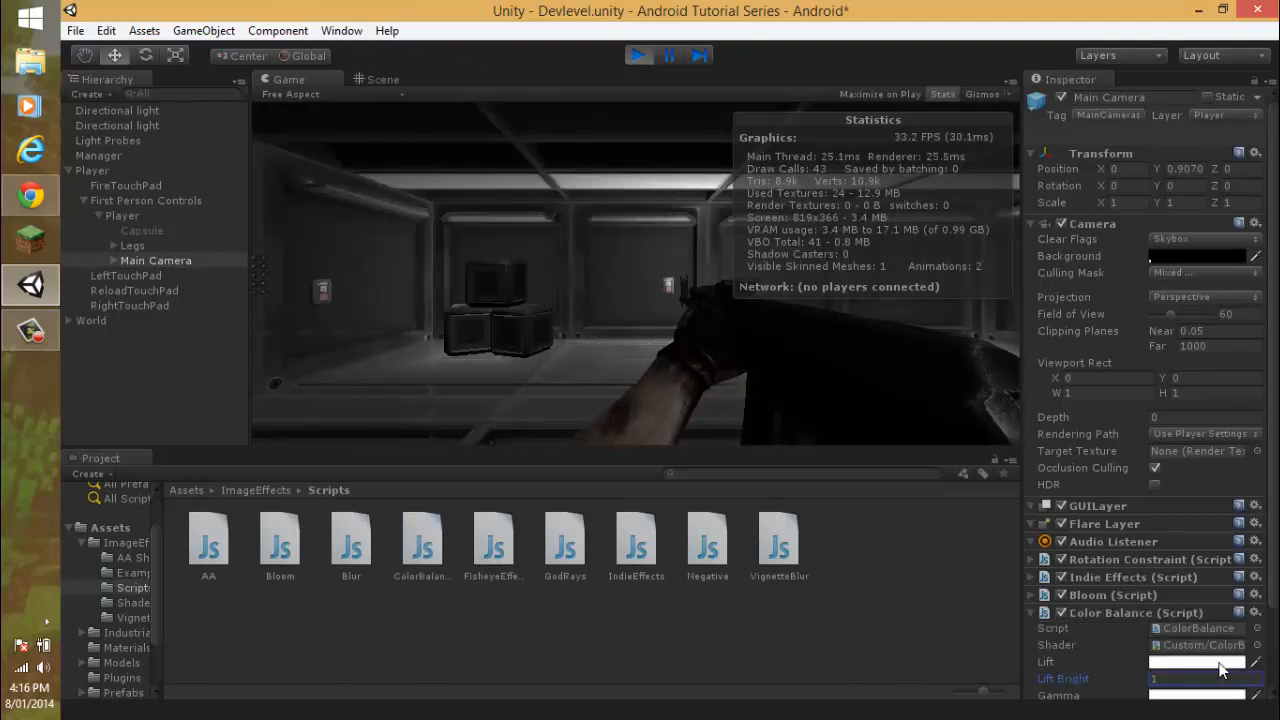
pyautogui.rightClick(1113, 610)
pyautogui.click(1131, 462)
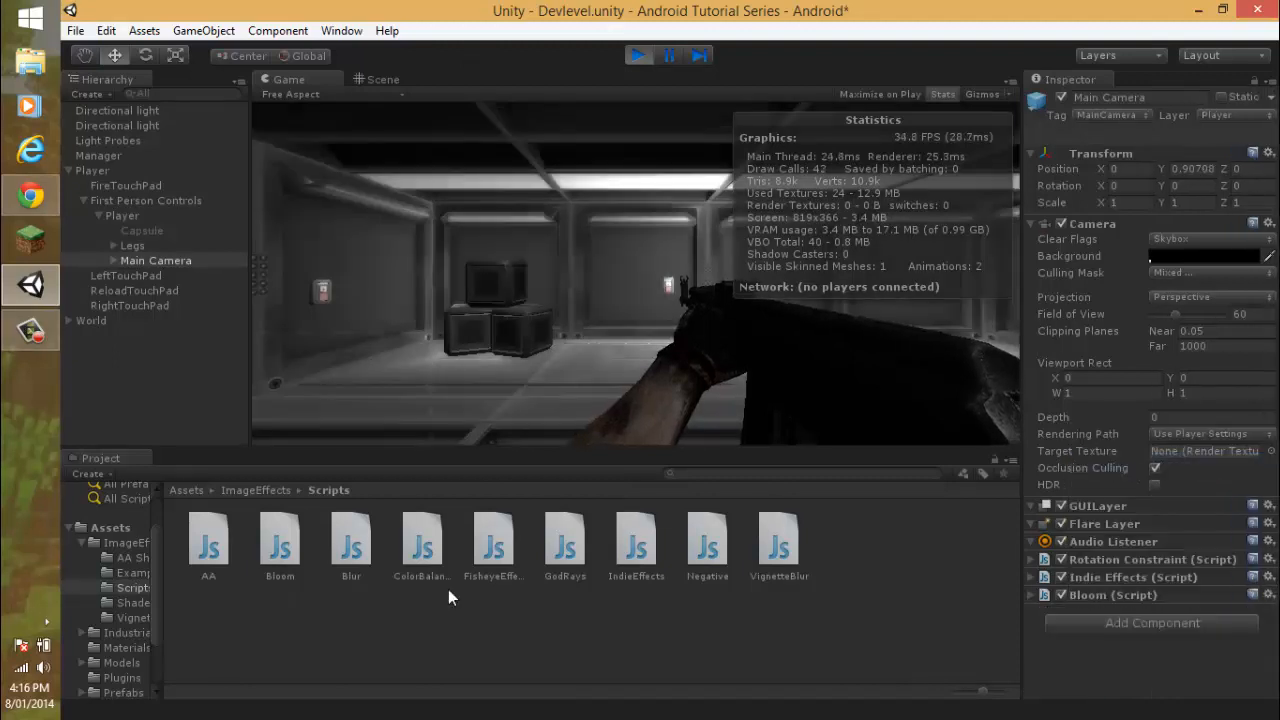
# Try the fisheye effect script on the Main Camera, adjusting Strength X before removing the component.
pyautogui.moveTo(492, 543); pyautogui.dragTo(1196, 652)
pyautogui.moveTo(1081, 650); pyautogui.dragTo(1116, 620)
pyautogui.rightClick(1114, 613)
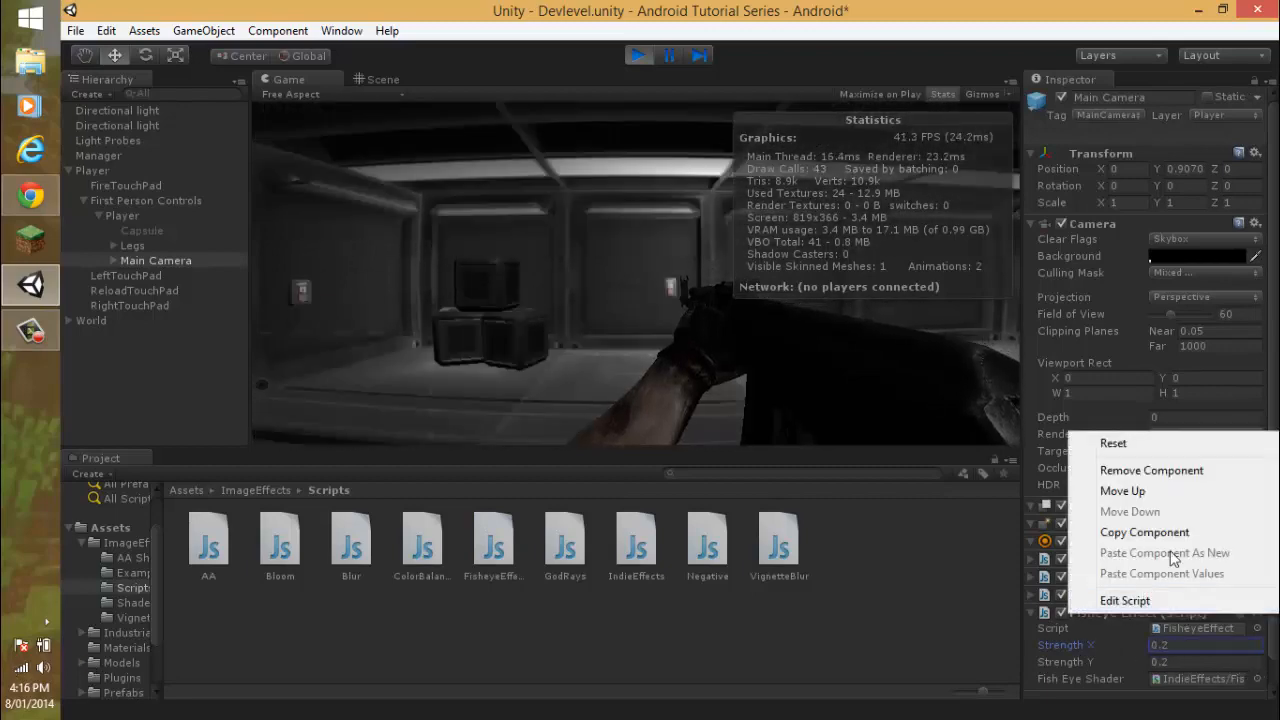
pyautogui.click(1150, 470)
# Try the GodRays script on the Main Camera with a Blur Amount of 13.41 and the Radialblur mode.
pyautogui.moveTo(565, 543); pyautogui.dragTo(1152, 660)
pyautogui.scroll(-2, 1131, 618)
pyautogui.moveTo(1099, 618); pyautogui.dragTo(1132, 631)
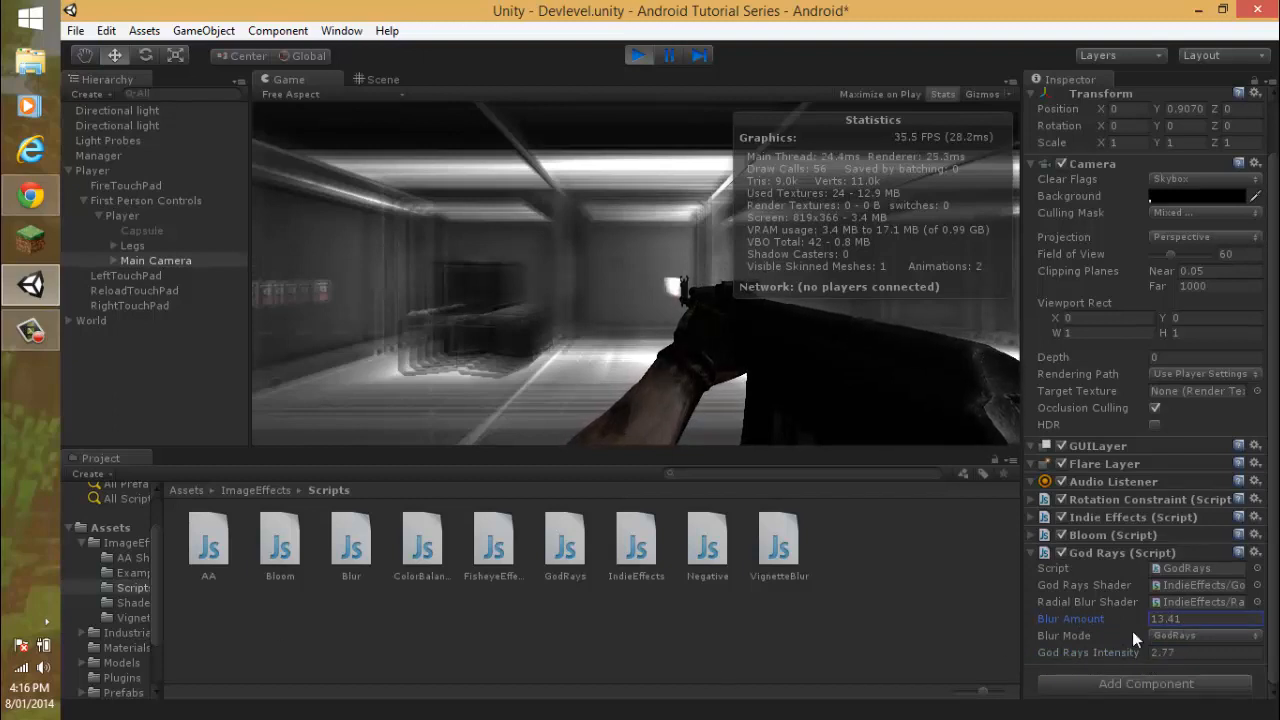
pyautogui.click(1178, 637)
pyautogui.click(1195, 674)
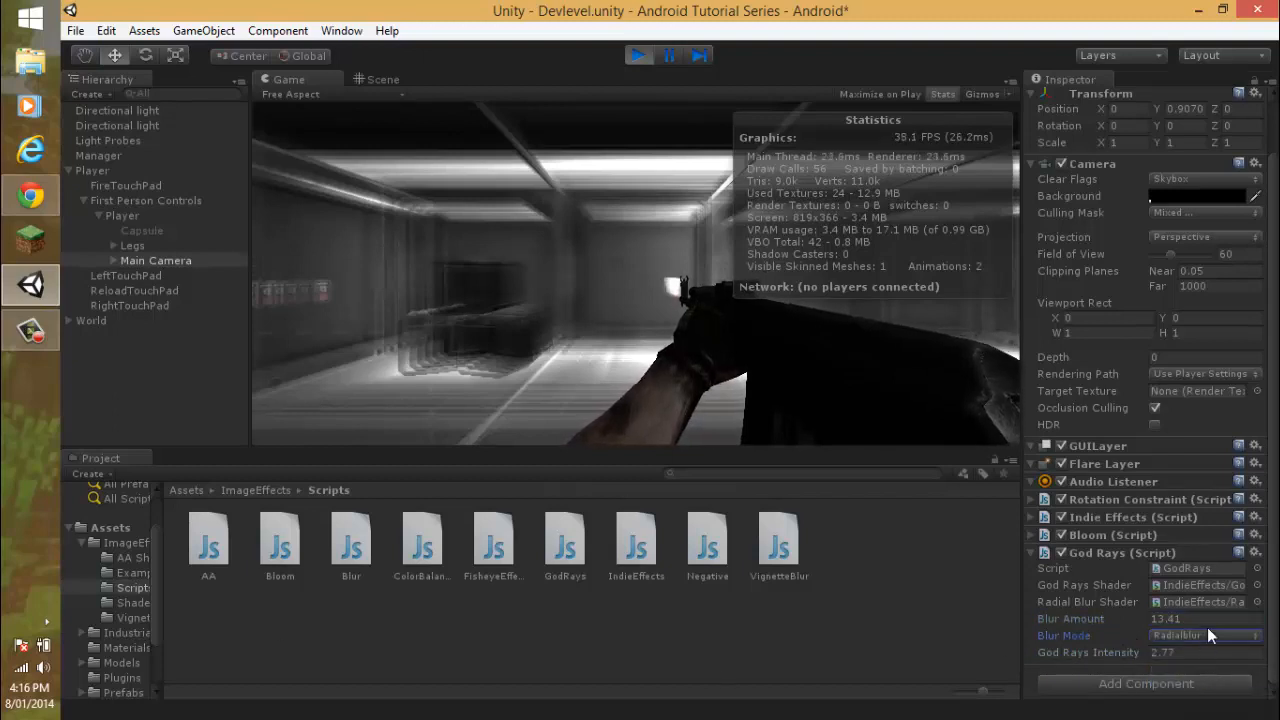
# Try the GodRays blur mode with a God Rays Intensity of 4.67 before removing the God Rays component.
pyautogui.click(1210, 636)
pyautogui.click(1184, 652)
pyautogui.moveTo(1115, 660); pyautogui.dragTo(1100, 655)
pyautogui.rightClick(1113, 553)
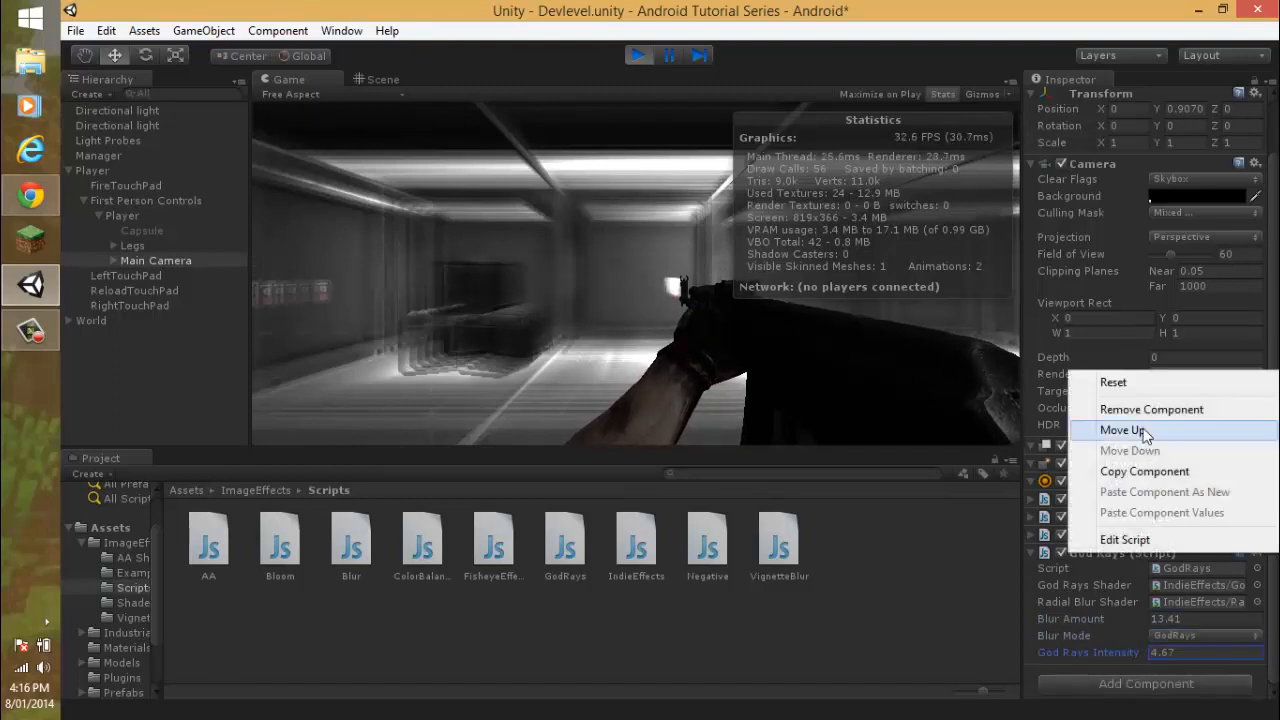
pyautogui.click(1150, 409)
# Stop the running scene, remove the Color Balance component from the Main Camera and save the scene.
pyautogui.click(636, 56)
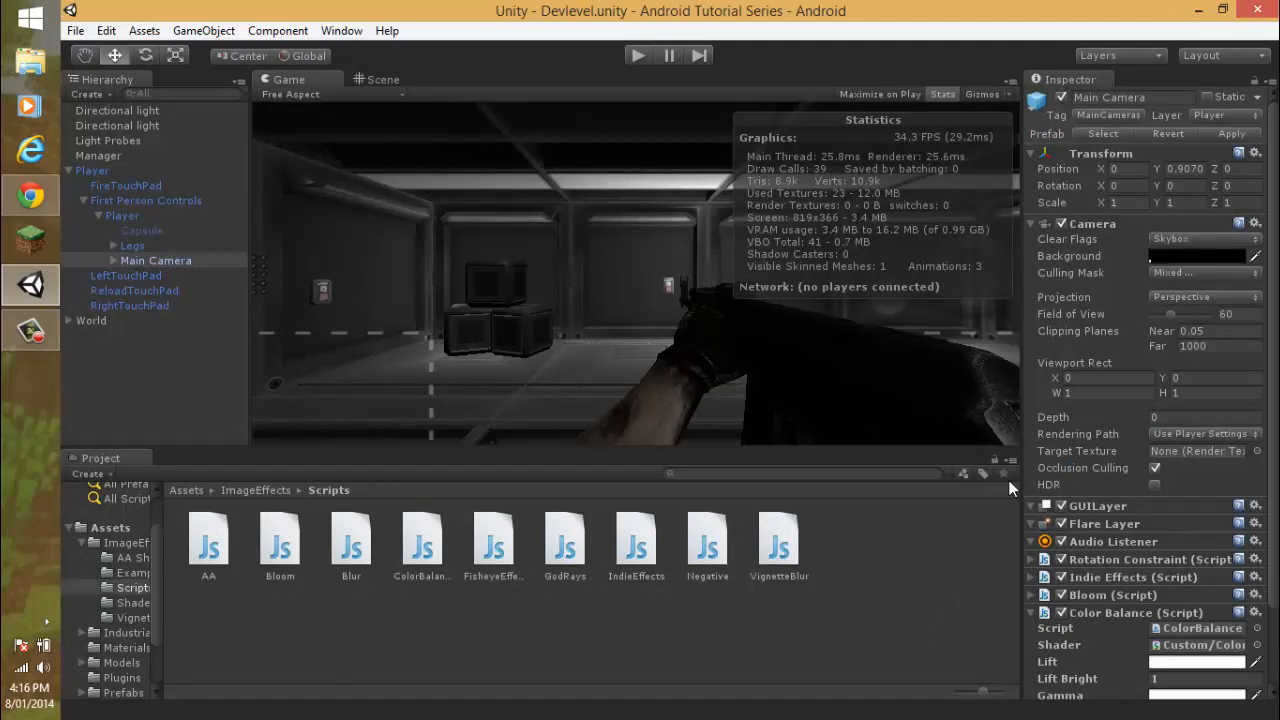
pyautogui.rightClick(1105, 614)
pyautogui.click(1151, 474)
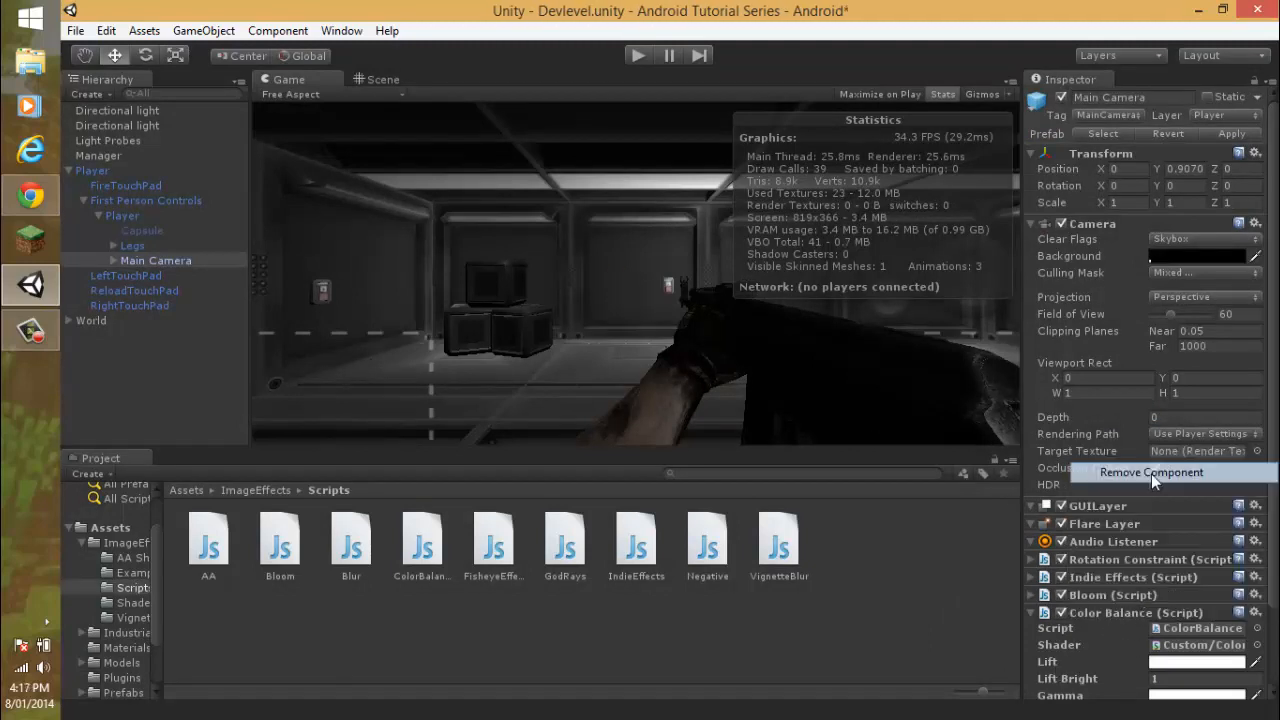
pyautogui.hotkey('ctrl', 's')
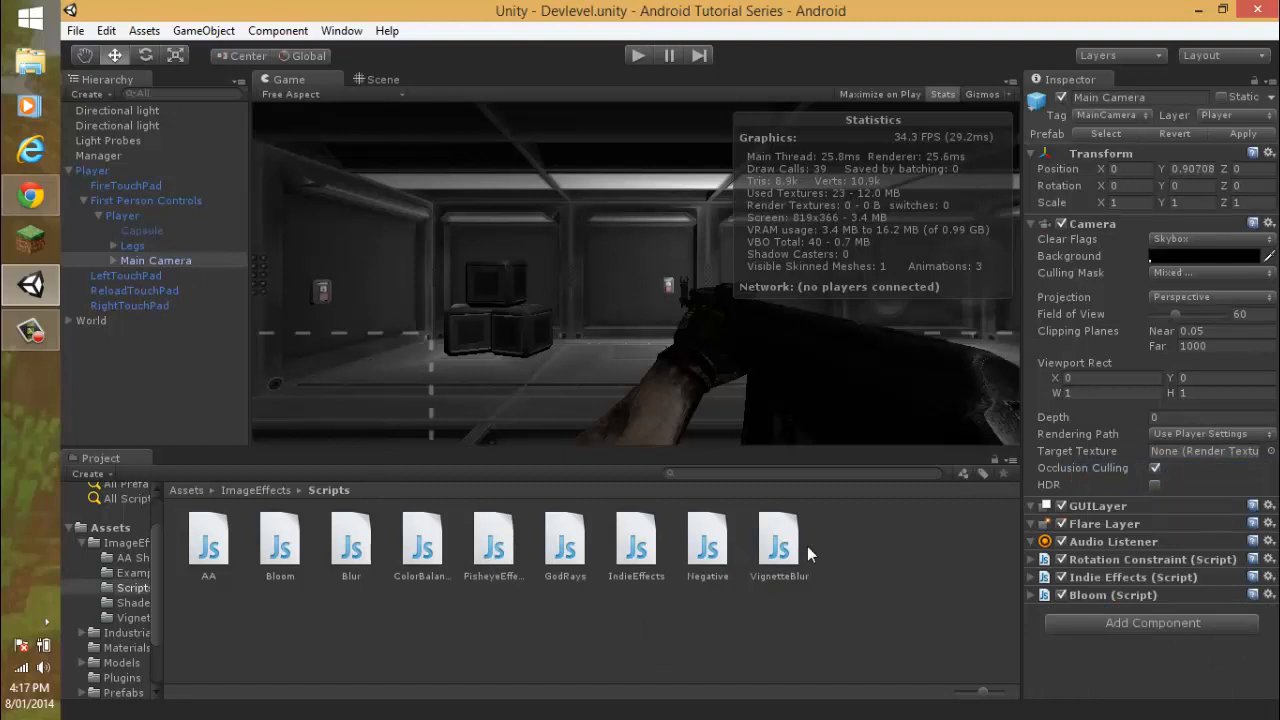
# Attach the VignetteBlur script to the Main Camera, save the scene and test the effect in Play mode.
pyautogui.moveTo(783, 553); pyautogui.dragTo(1133, 655)
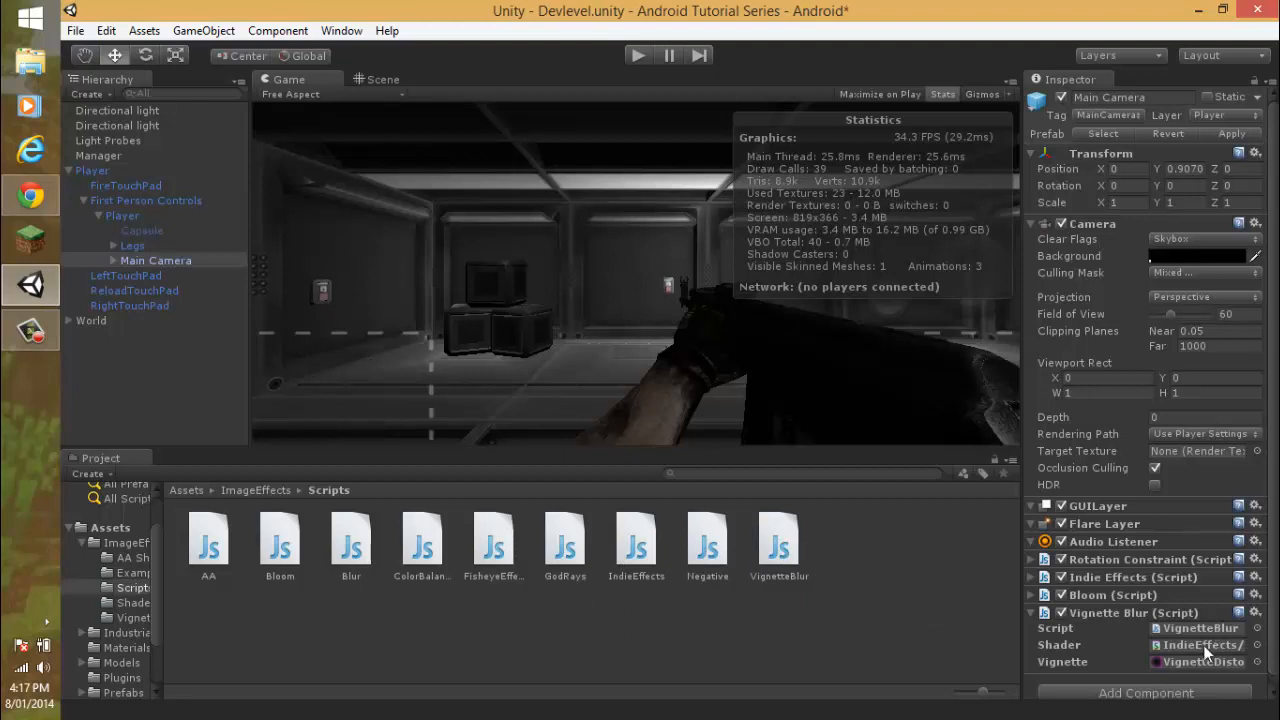
pyautogui.hotkey('ctrl', 's')
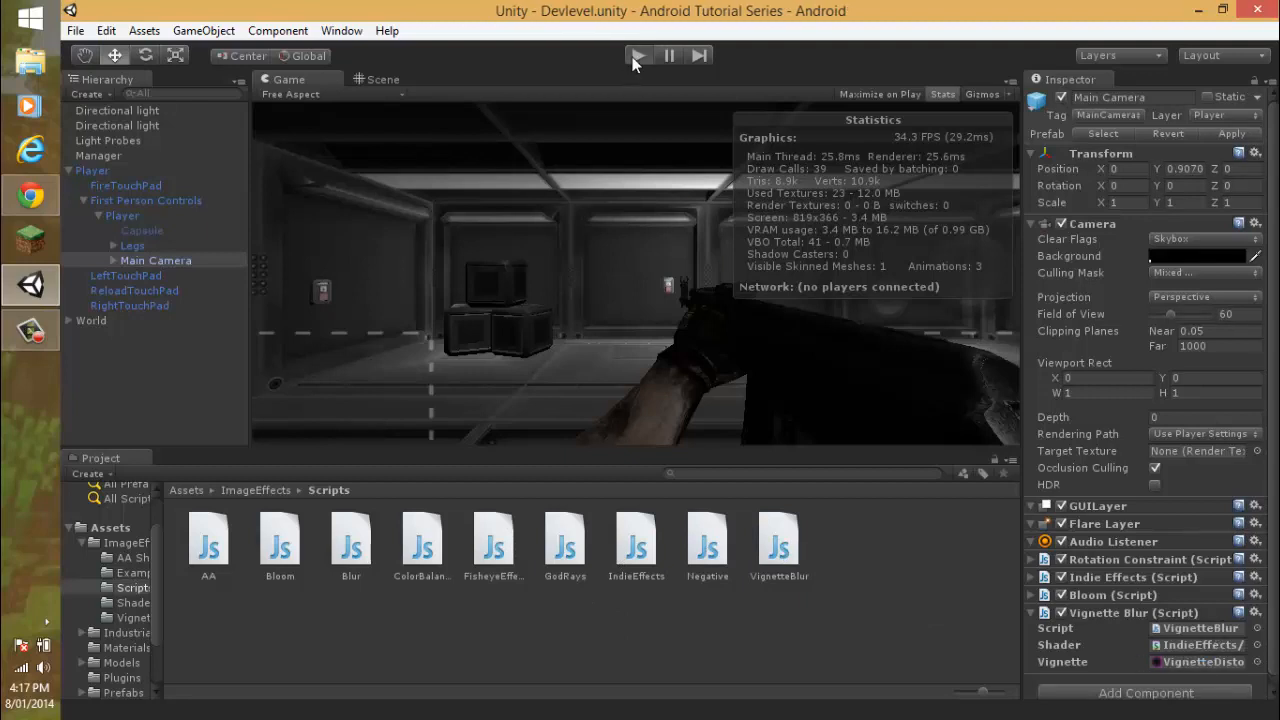
pyautogui.click(635, 58)
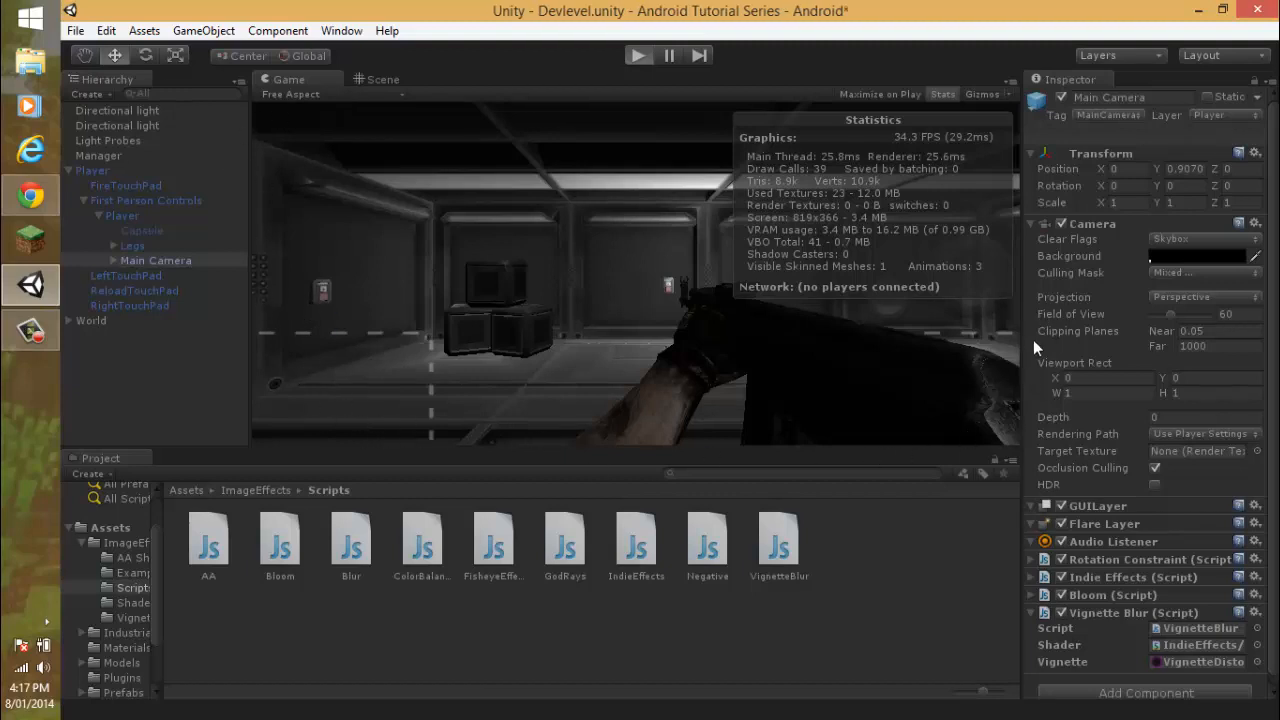
pyautogui.hotkey('ctrl', 'p')
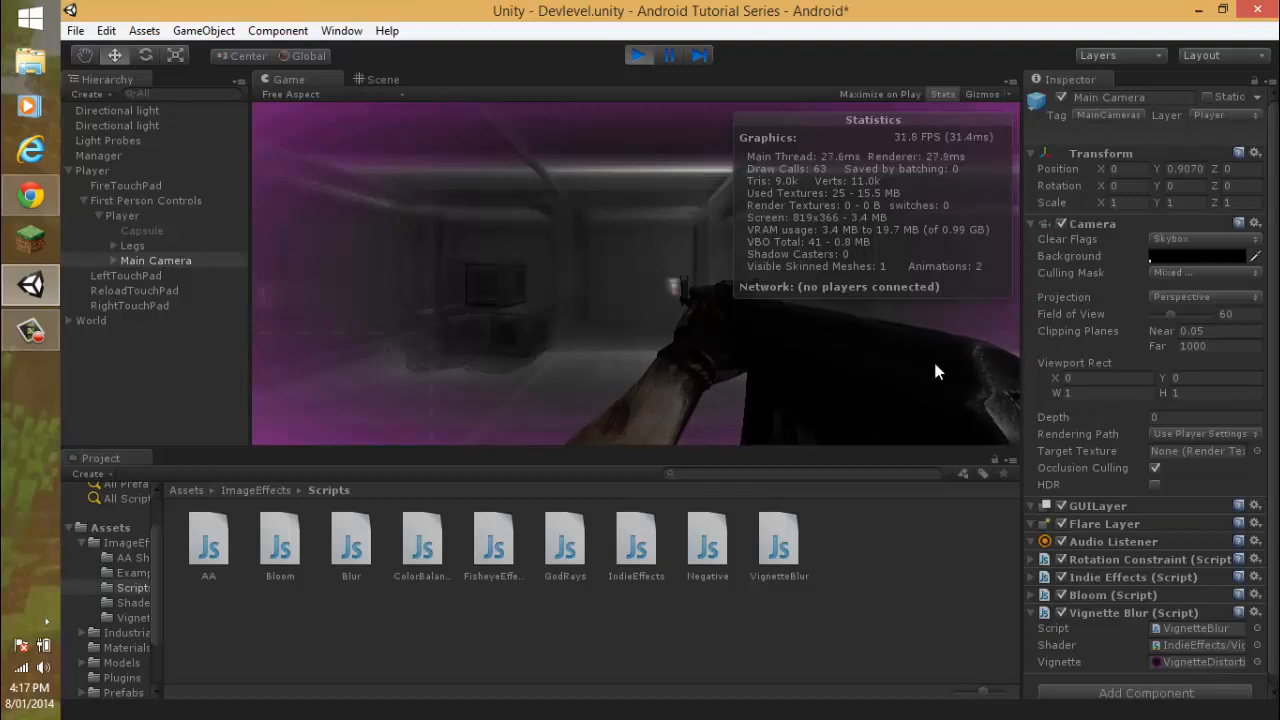
pyautogui.hotkey('ctrl', 'p')
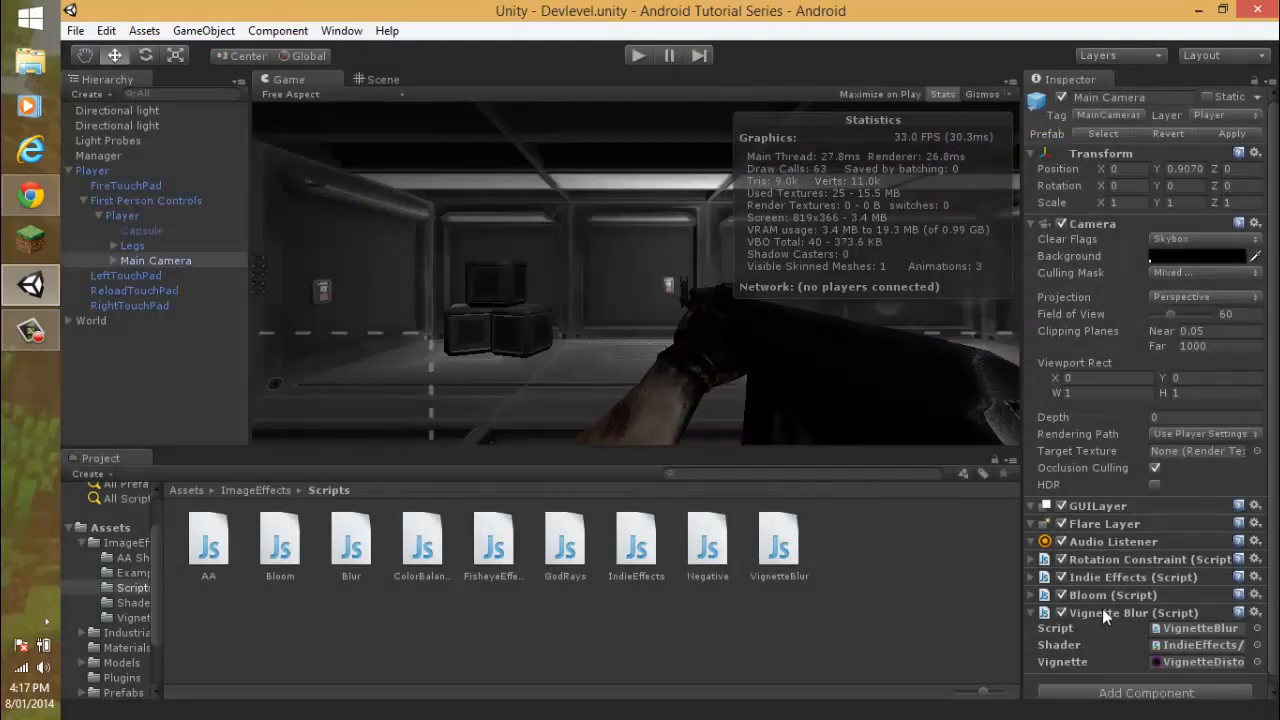
# Remove the Vignette Blur component from the Main Camera and save the scene.
pyautogui.rightClick(1102, 613)
pyautogui.click(1100, 463)
pyautogui.hotkey('ctrl', 's')
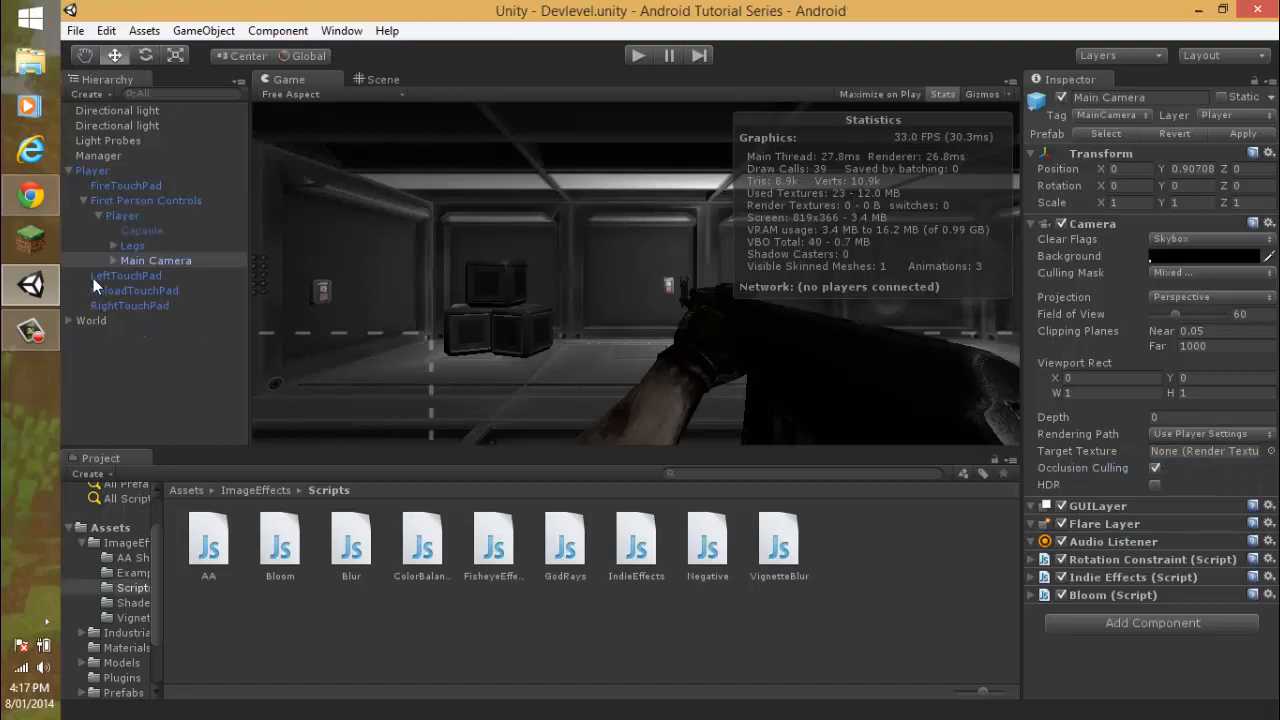
# Turn off Motion Blur in the Main Camera's Indie Effects component and save the scene.
pyautogui.click(111, 259)
pyautogui.click(112, 260)
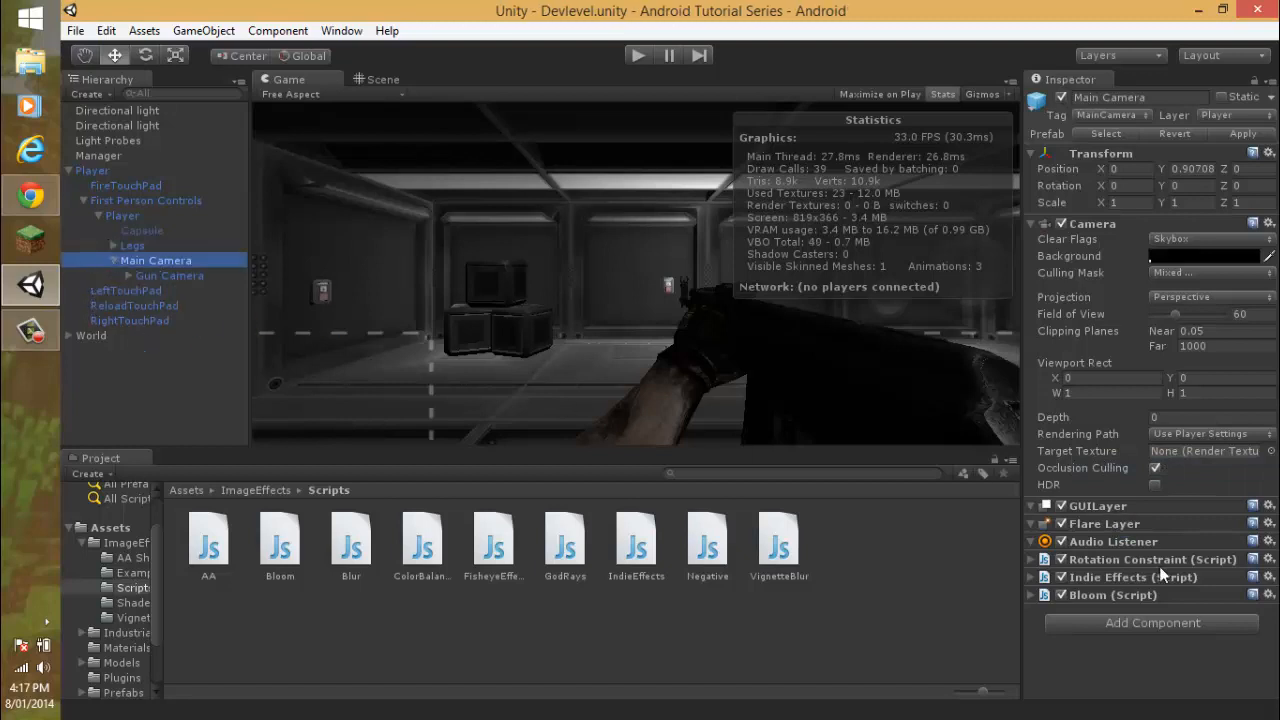
pyautogui.click(1032, 578)
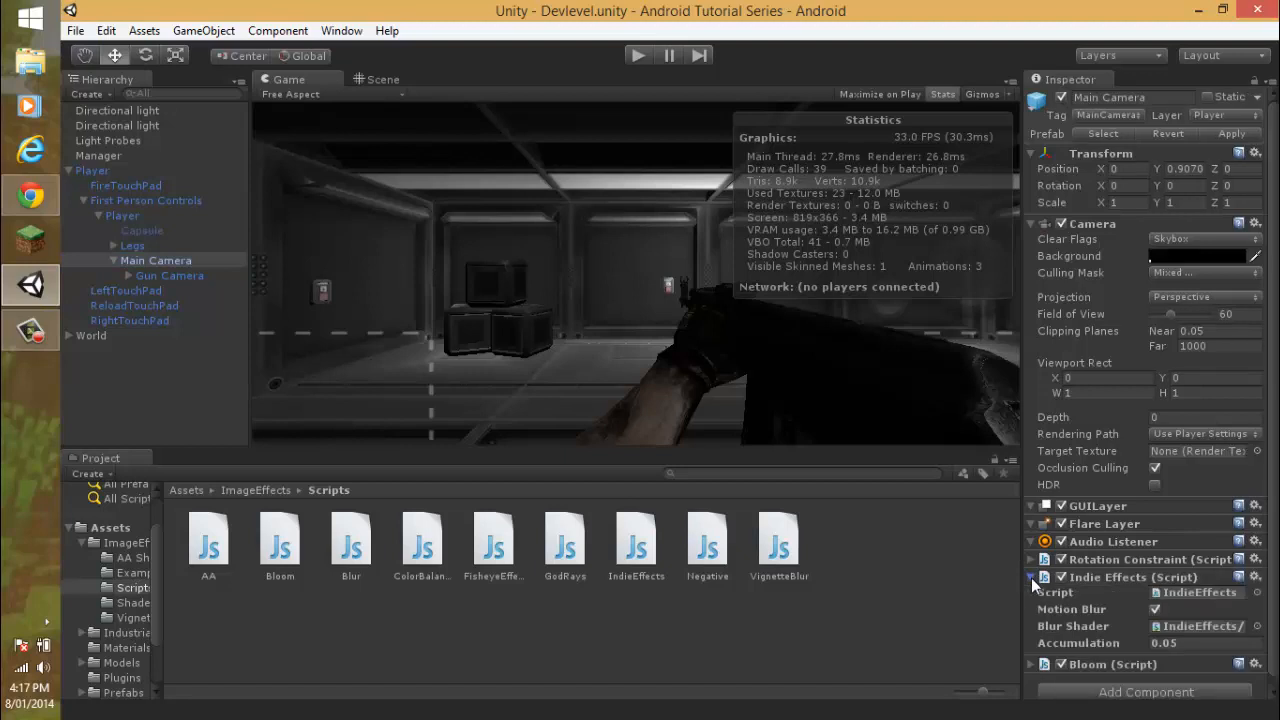
pyautogui.click(1156, 609)
pyautogui.hotkey('ctrl', 's')
# Attach the IndieEffects script to the Gun Camera with Motion Blur enabled and Accumulation set to 0.05.
pyautogui.click(148, 276)
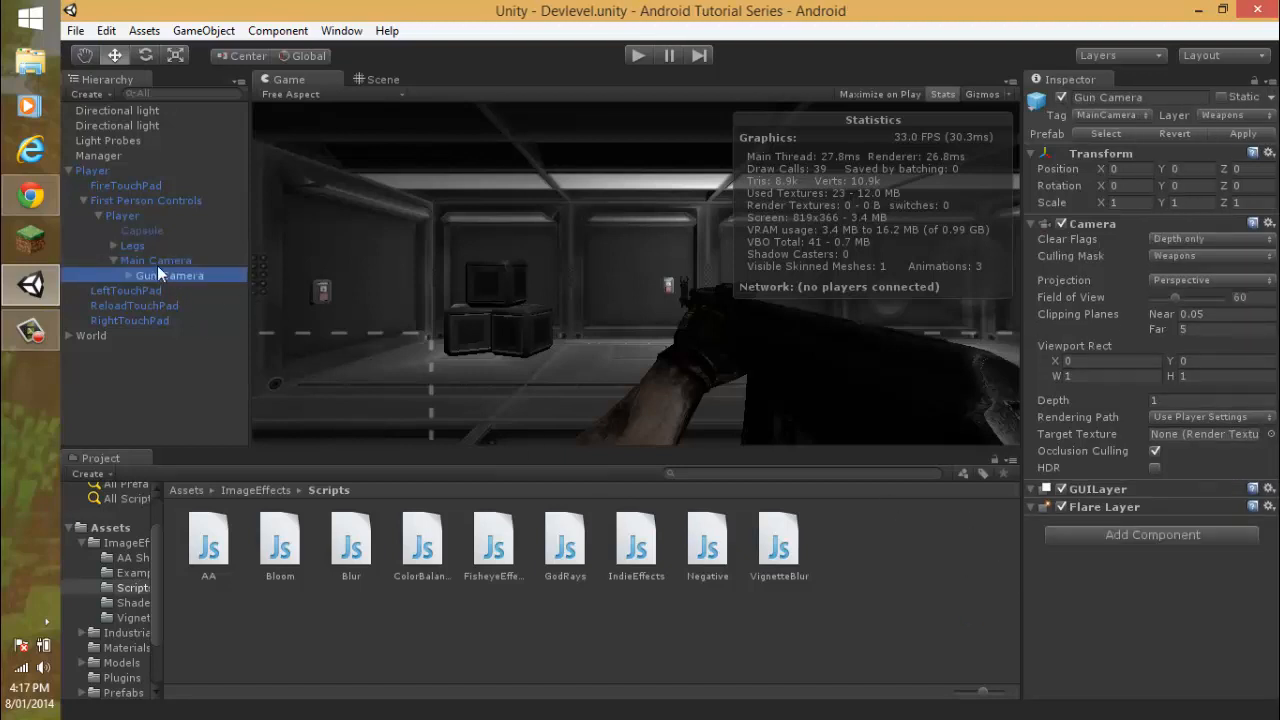
pyautogui.click(157, 264)
pyautogui.click(168, 275)
pyautogui.moveTo(636, 545); pyautogui.dragTo(1150, 599)
pyautogui.click(1156, 558)
pyautogui.click(1190, 591)
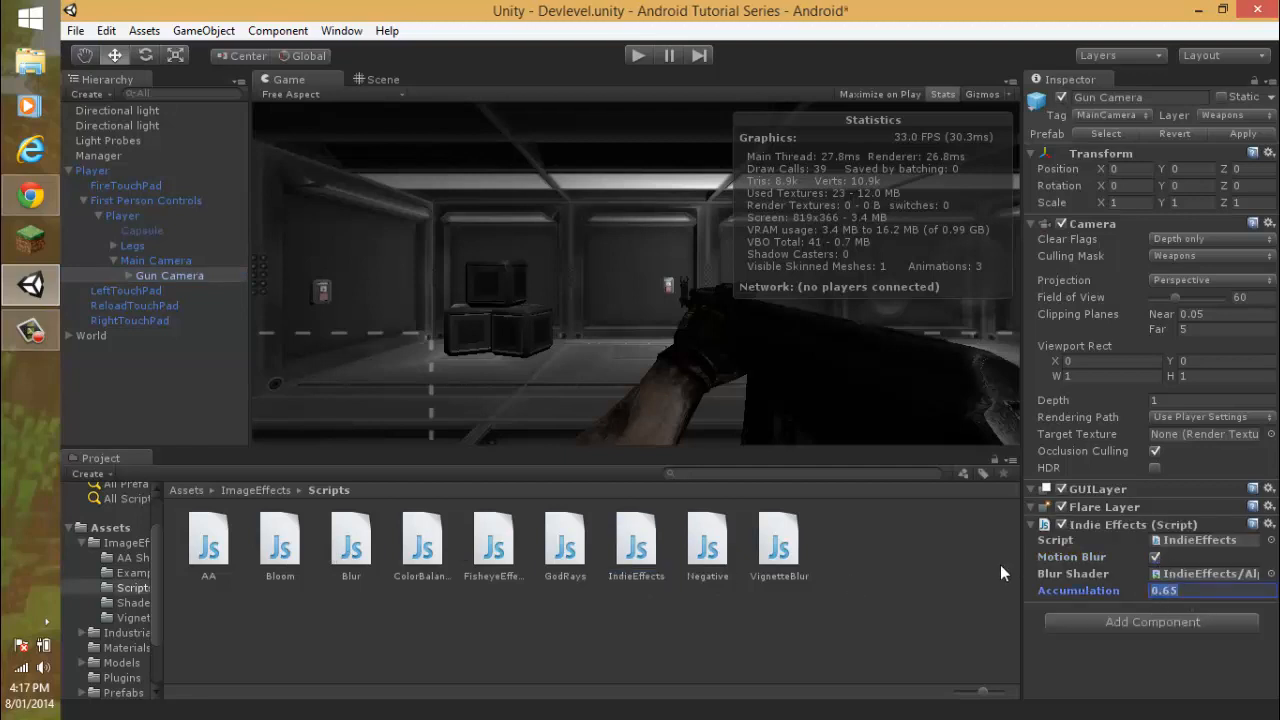
pyautogui.write('0.05')
# Attach the VignetteBlur script to the Gun Camera and browse the available Vignette textures, keeping VignetteDistortion 1.
pyautogui.moveTo(1179, 655); pyautogui.dragTo(1182, 658)
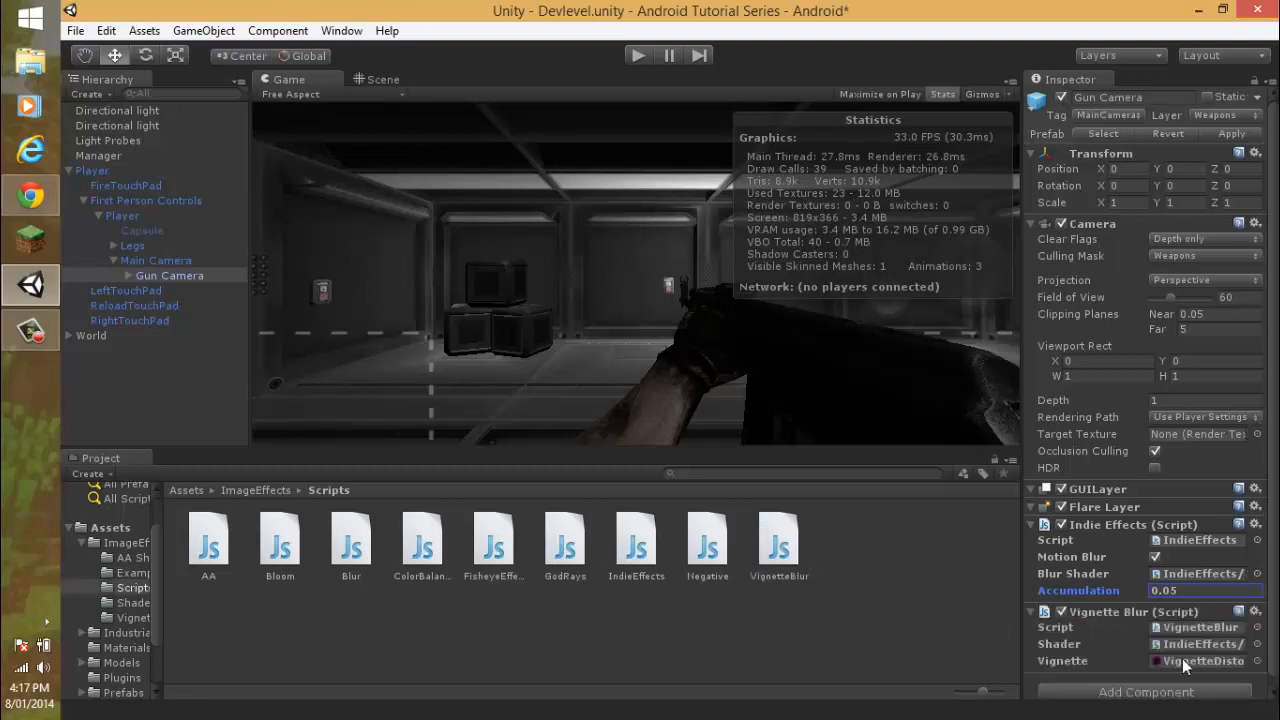
pyautogui.click(1257, 661)
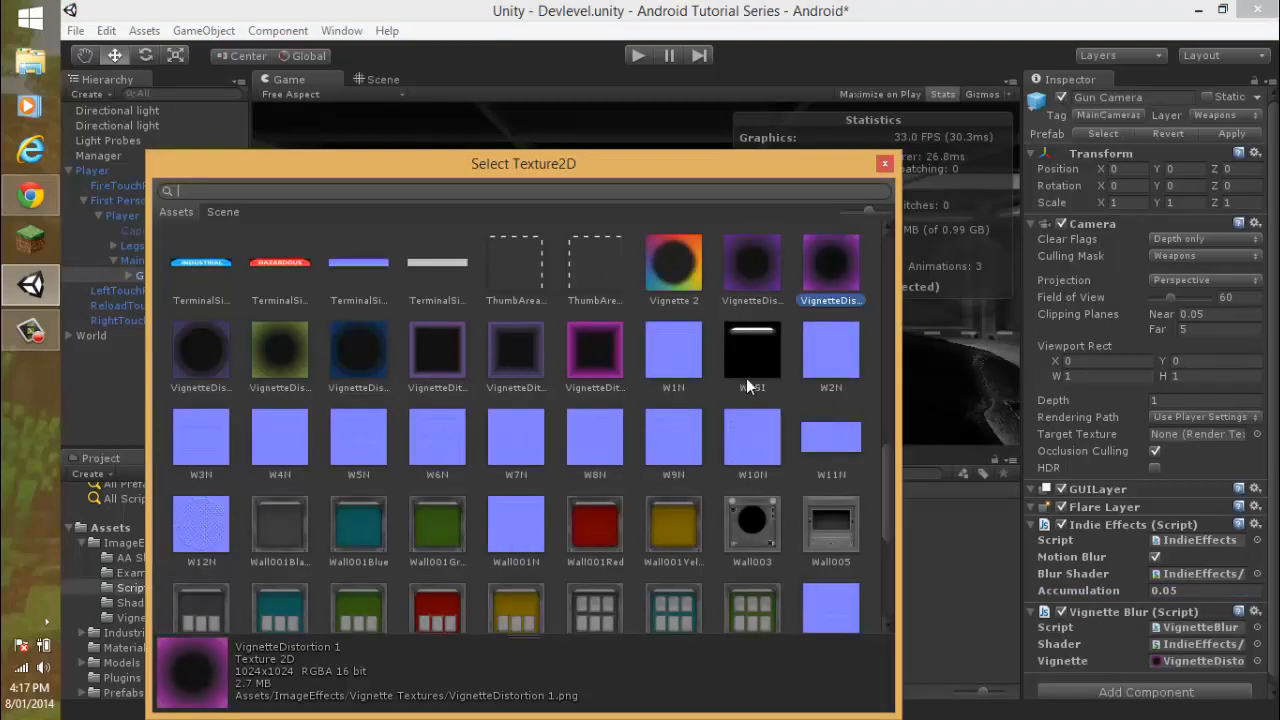
pyautogui.scroll(-5, 742, 437)
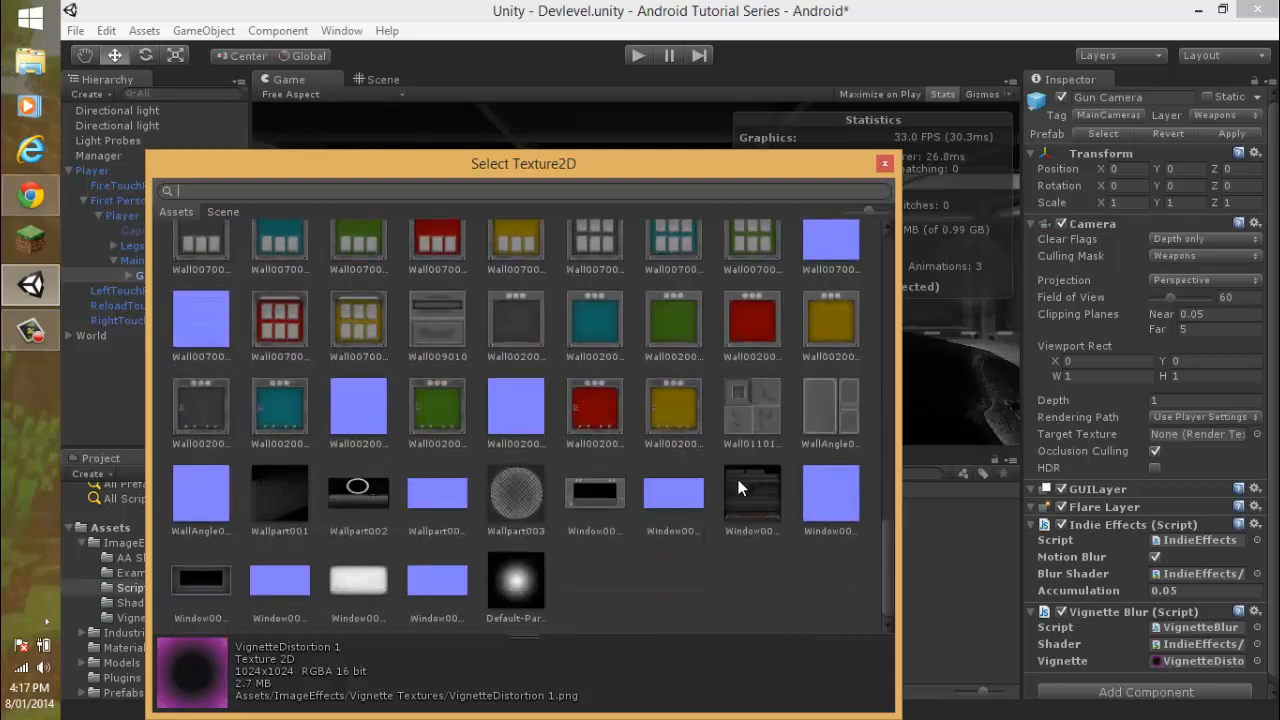
pyautogui.scroll(7, 740, 475)
pyautogui.scroll(10, 743, 480)
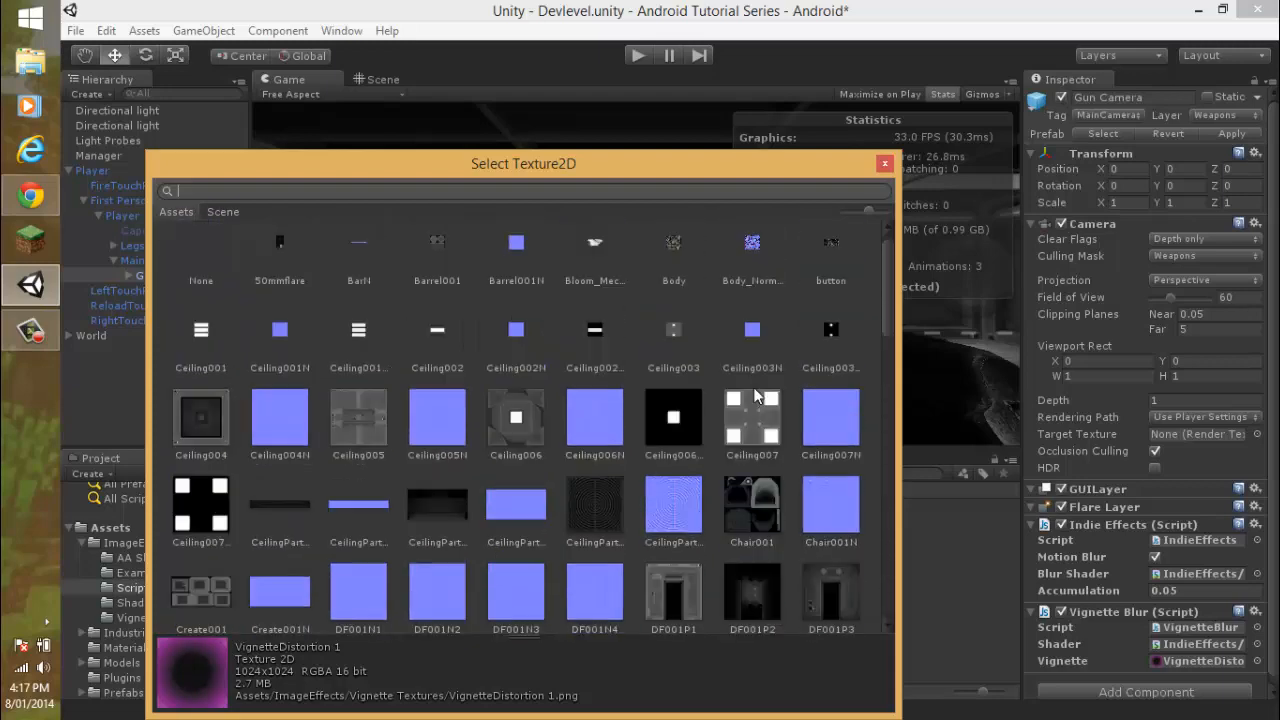
pyautogui.scroll(-10, 767, 401)
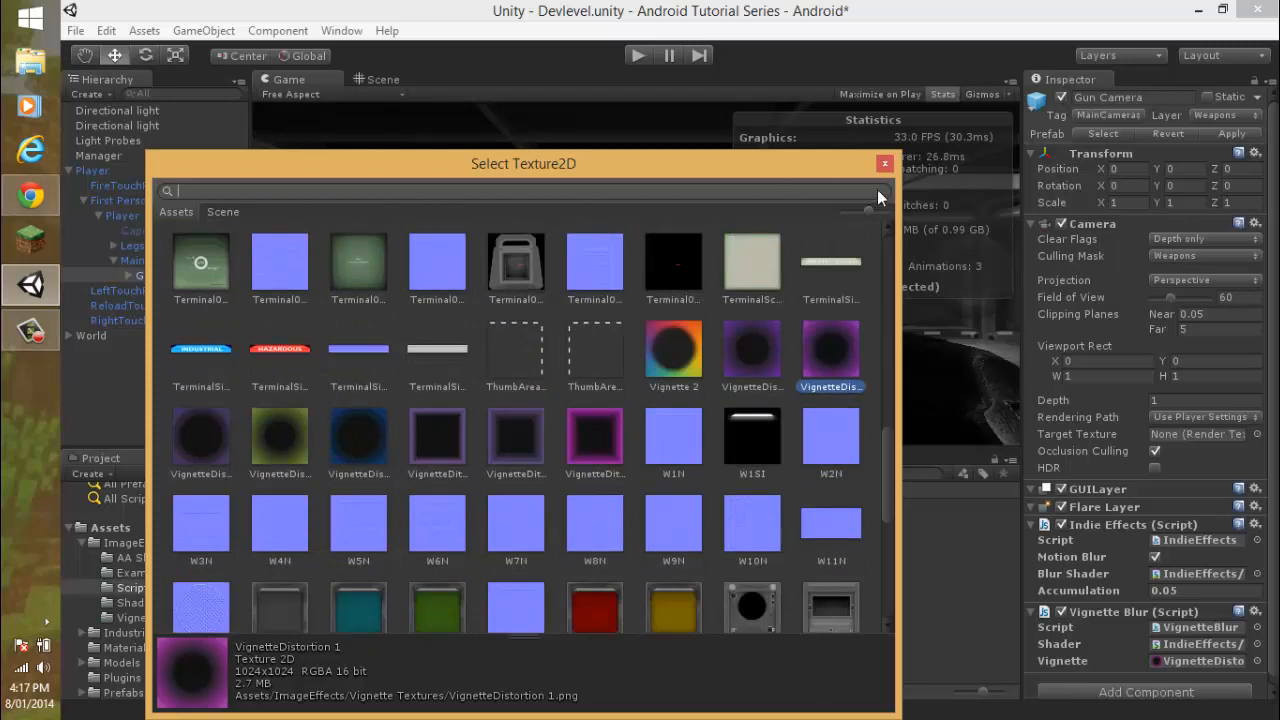
pyautogui.click(885, 164)
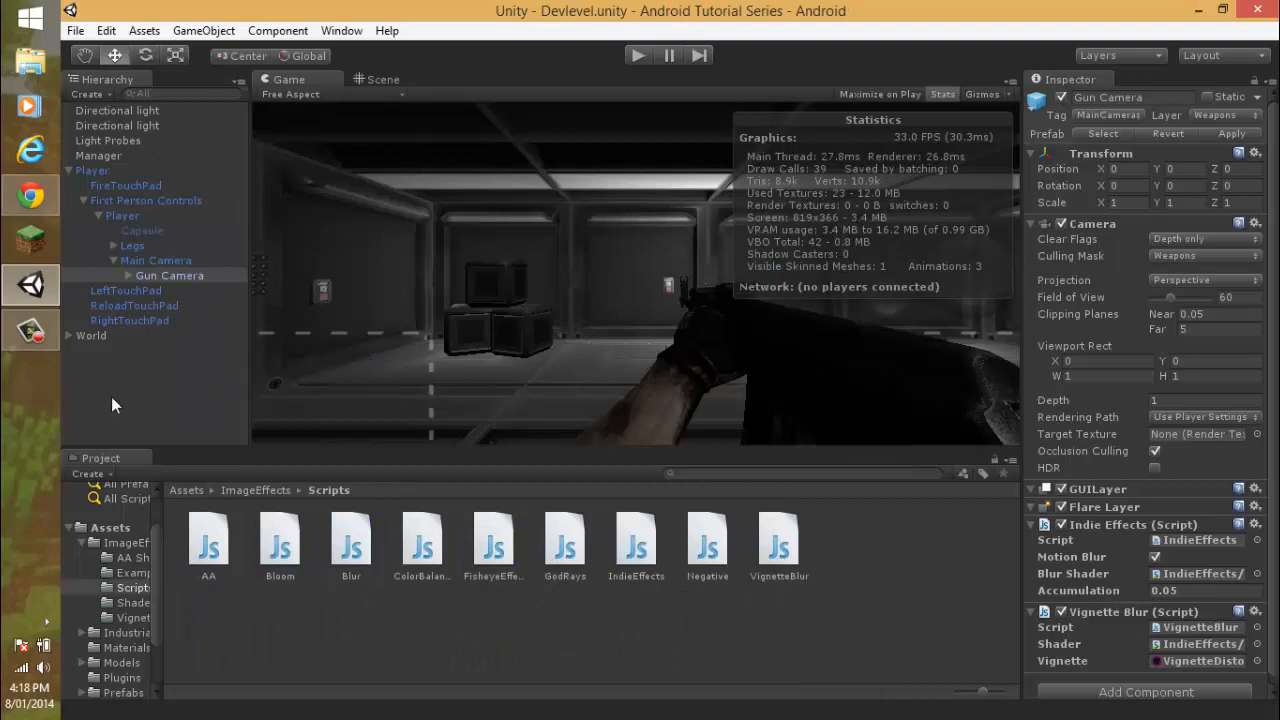
pyautogui.click(30, 330)
pyautogui.click(718, 12)
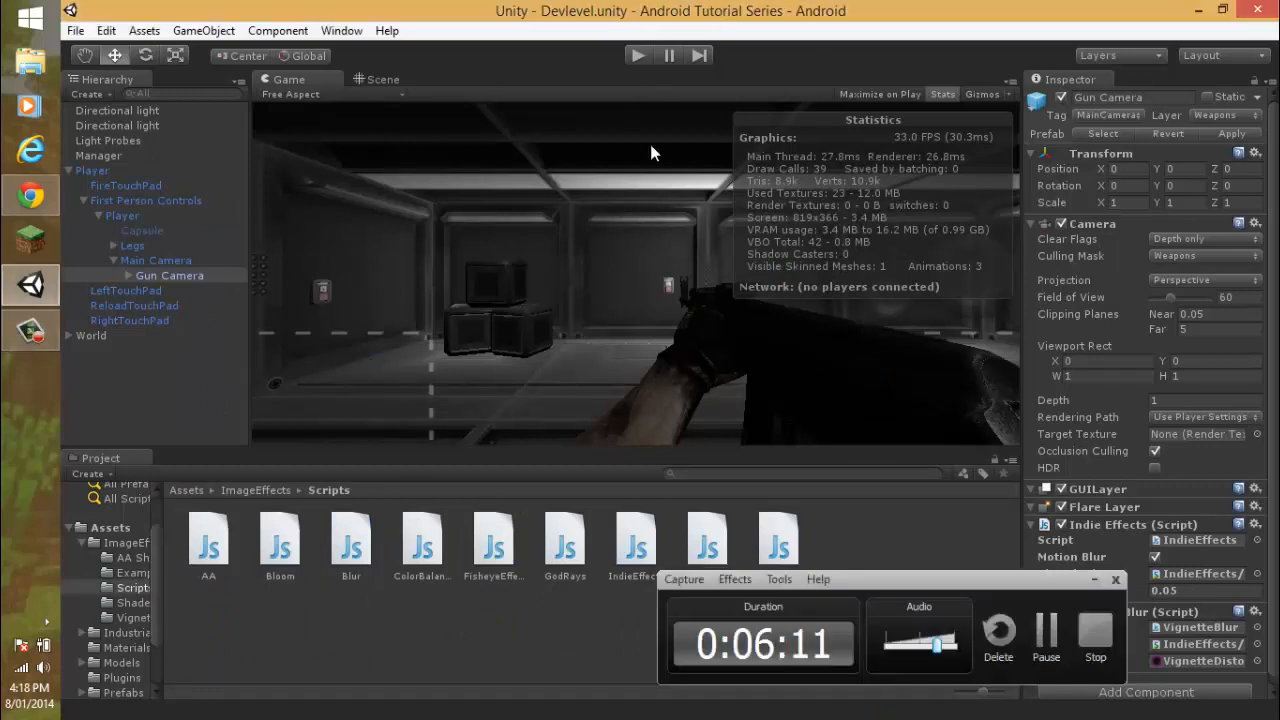
pyautogui.click(1095, 580)
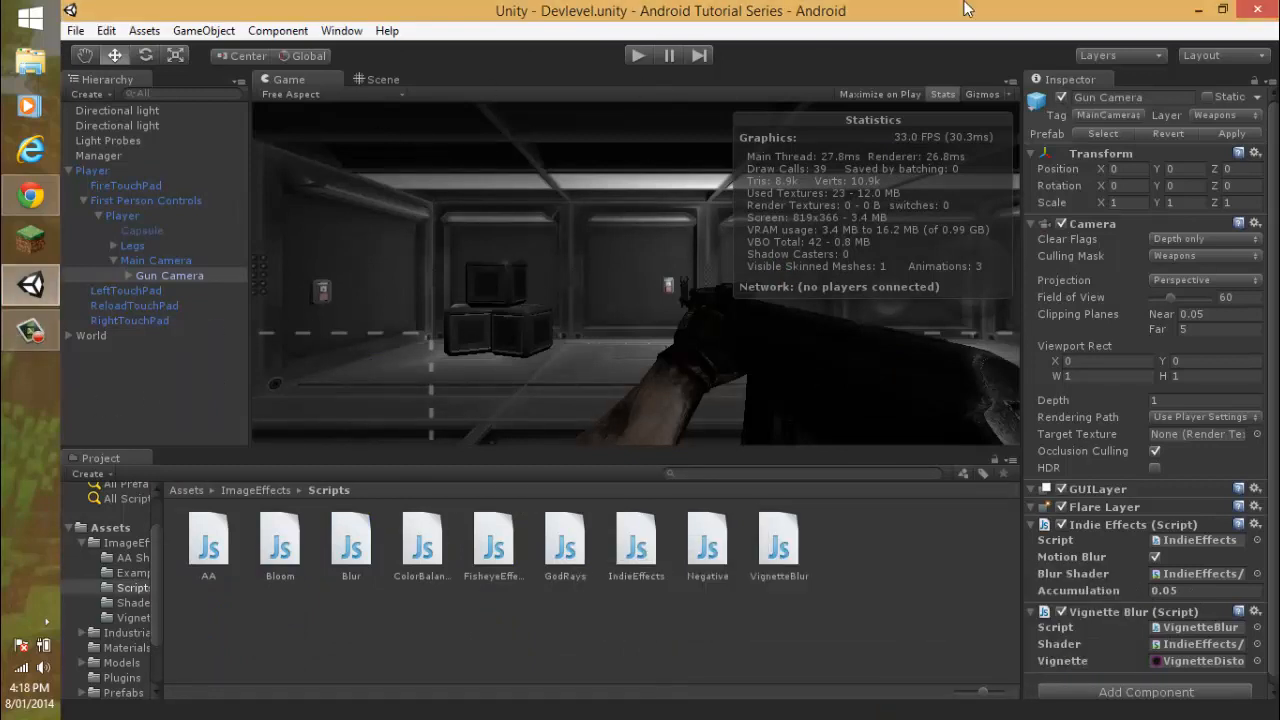
# Test the scene in Play mode with the Gun Camera's Vignette Blur disabled, turning the view through the RightTouchPad joystick's X position.
pyautogui.click(636, 55)
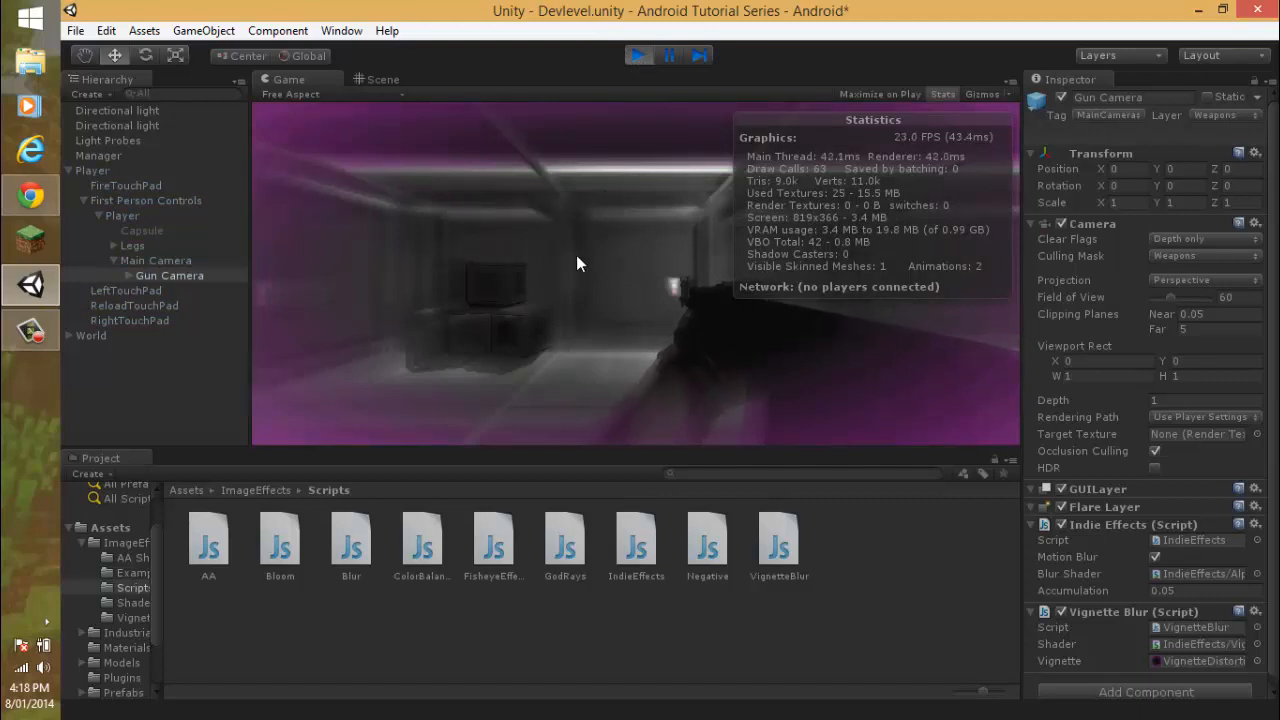
pyautogui.click(1061, 611)
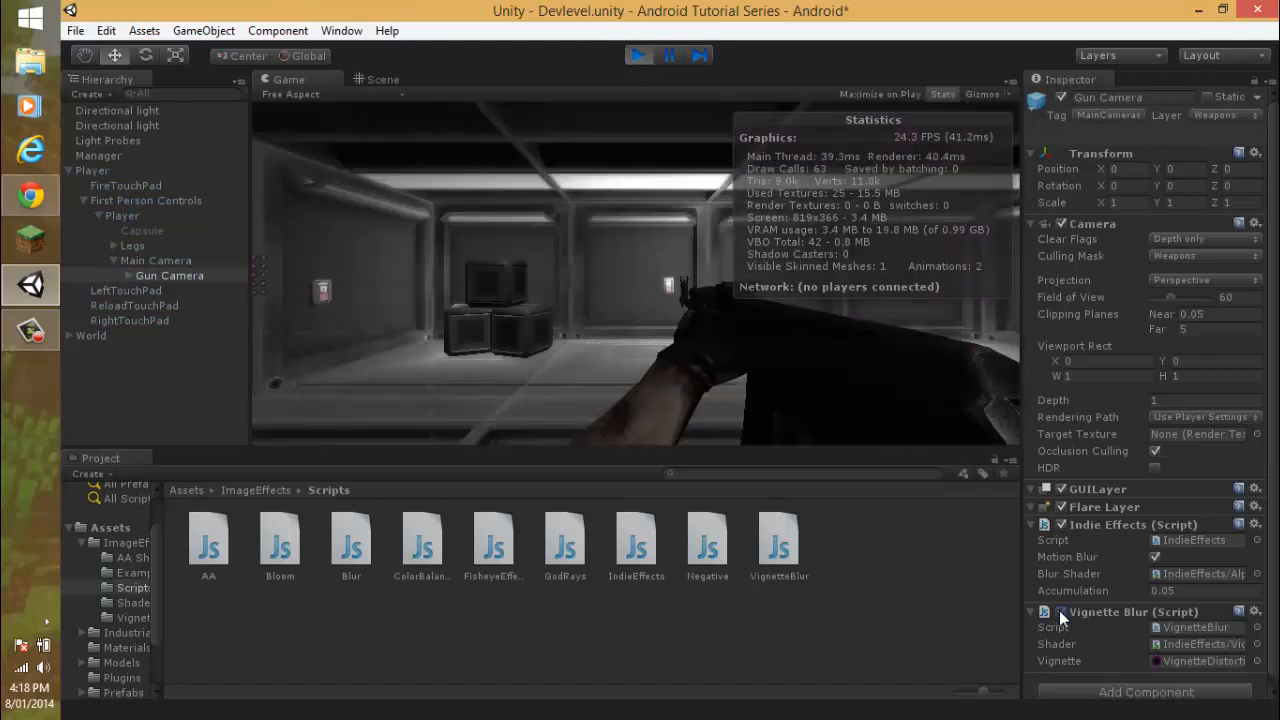
pyautogui.click(128, 318)
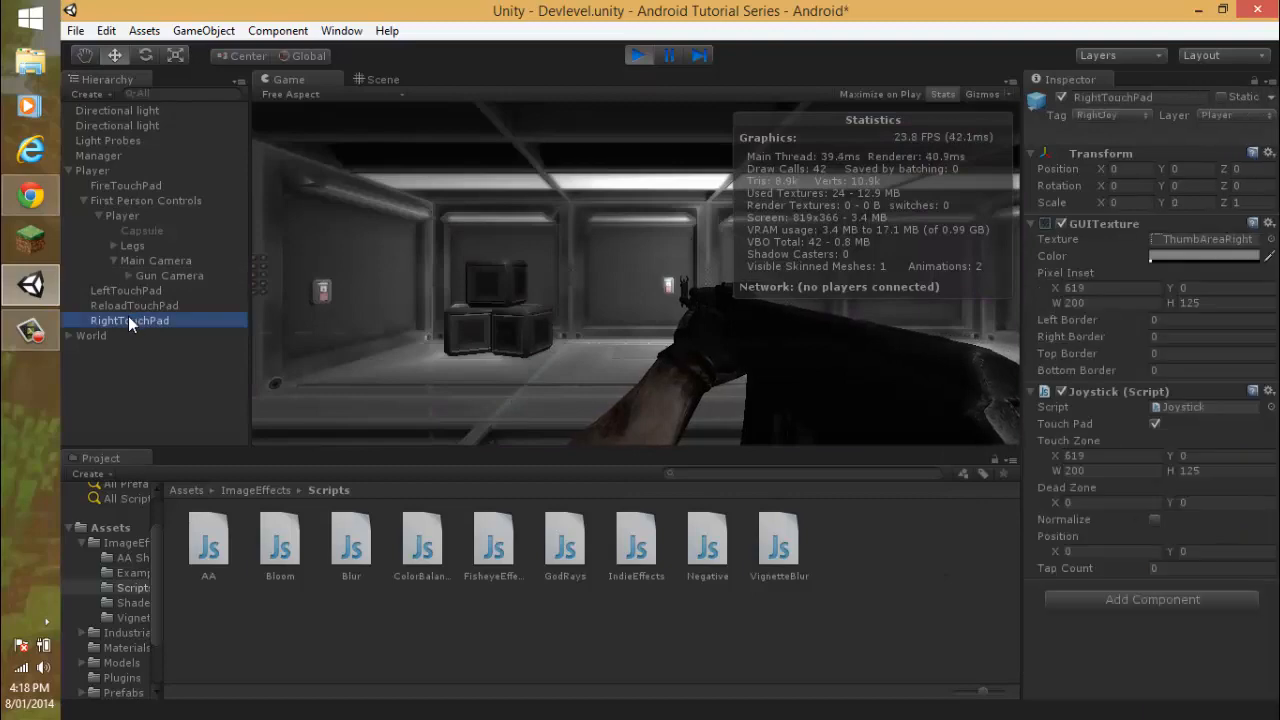
pyautogui.click(1062, 552)
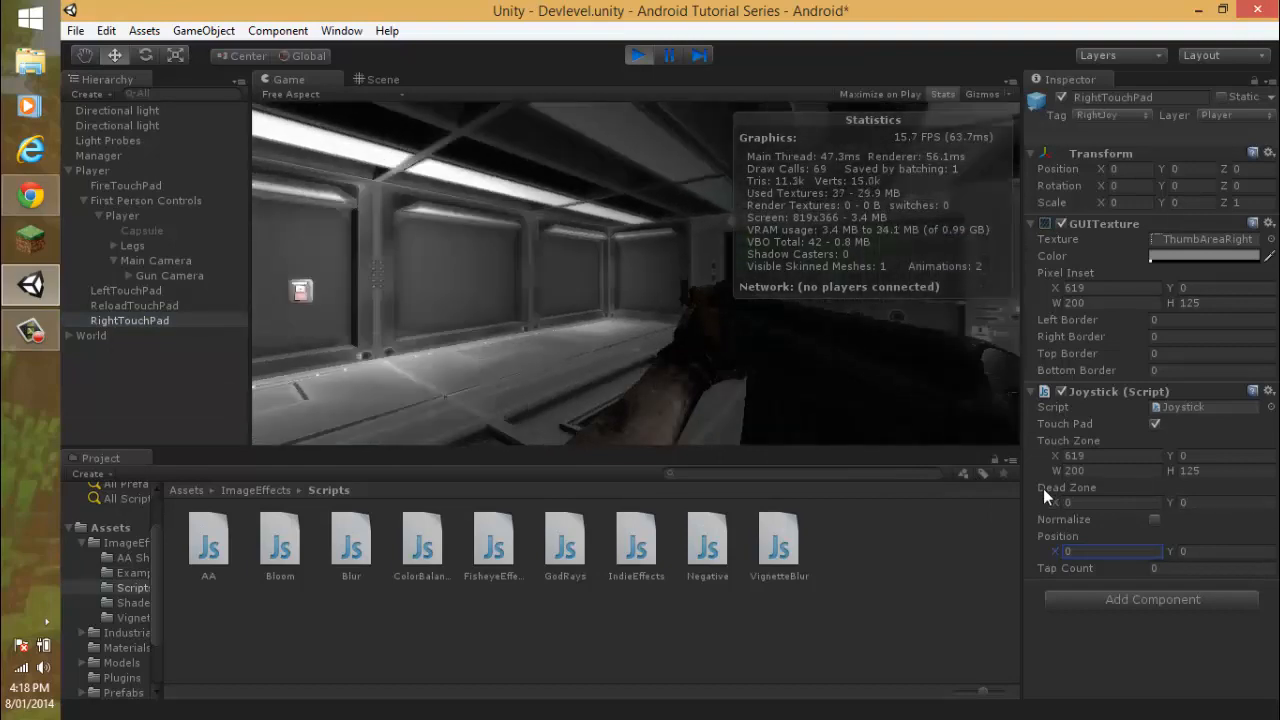
pyautogui.click(638, 56)
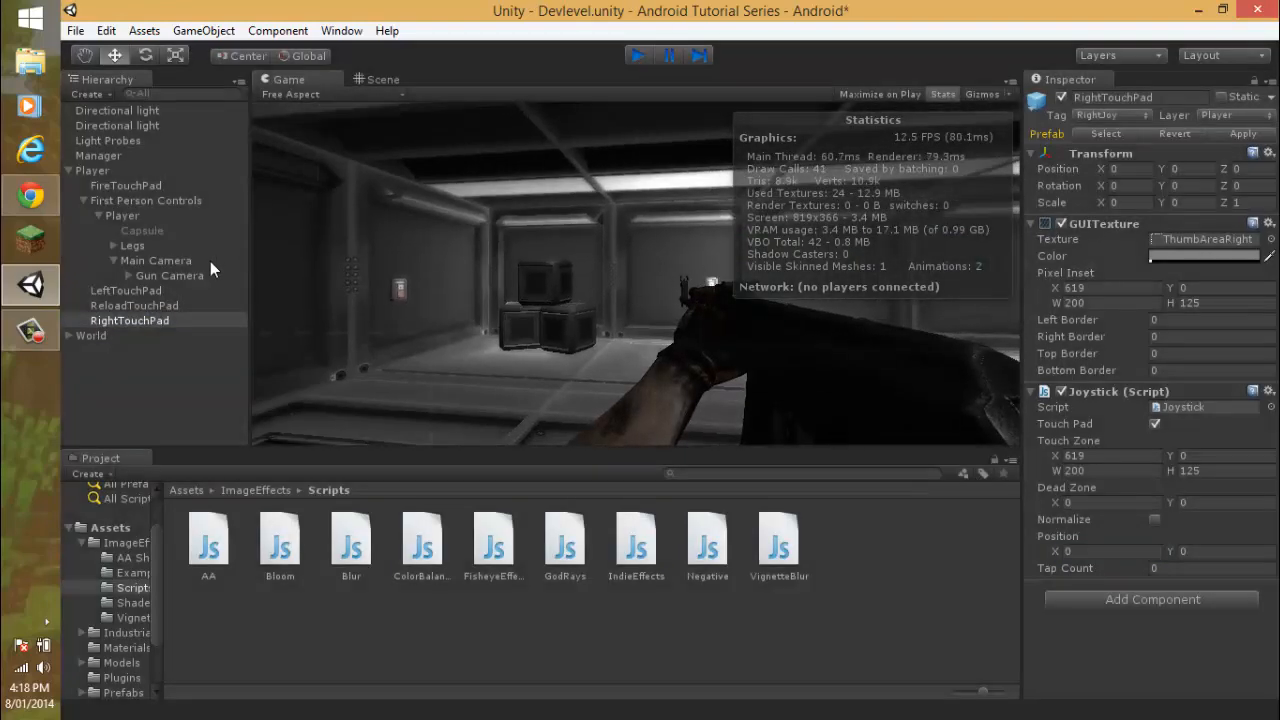
# Set Accumulation to 0.1 in the Gun Camera's Indie Effects component and save the scene.
pyautogui.click(165, 275)
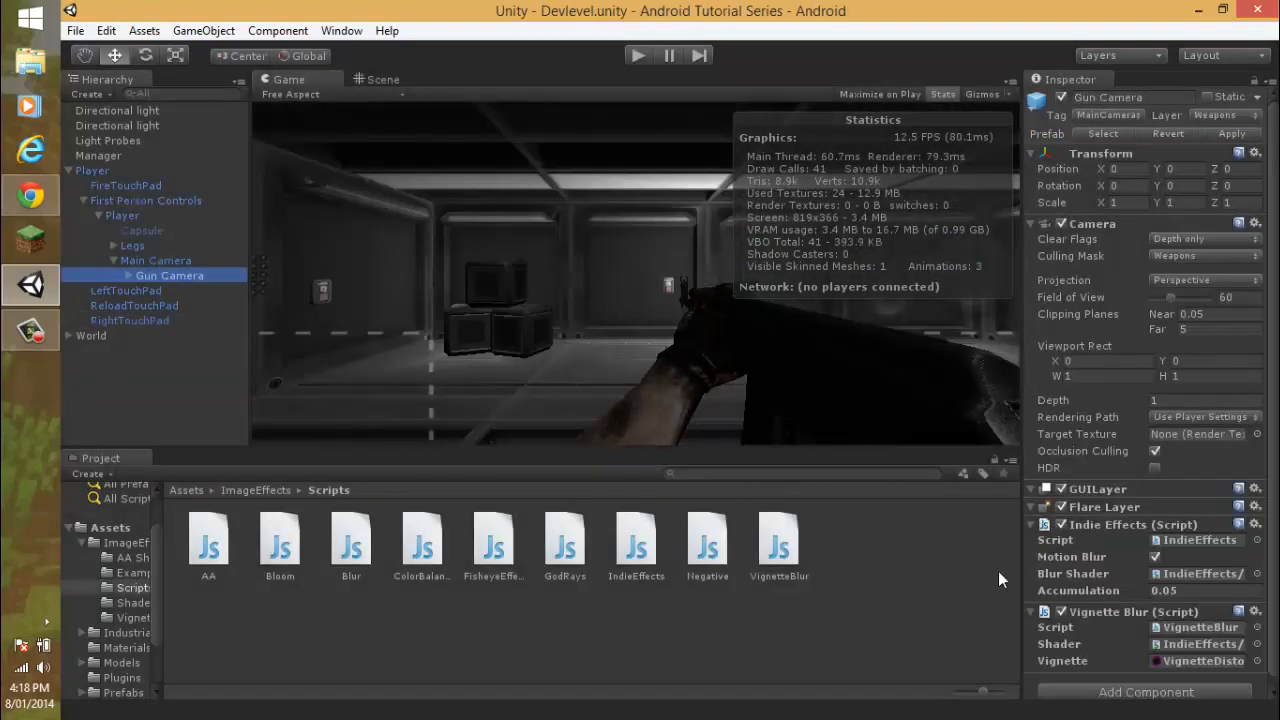
pyautogui.click(1166, 591)
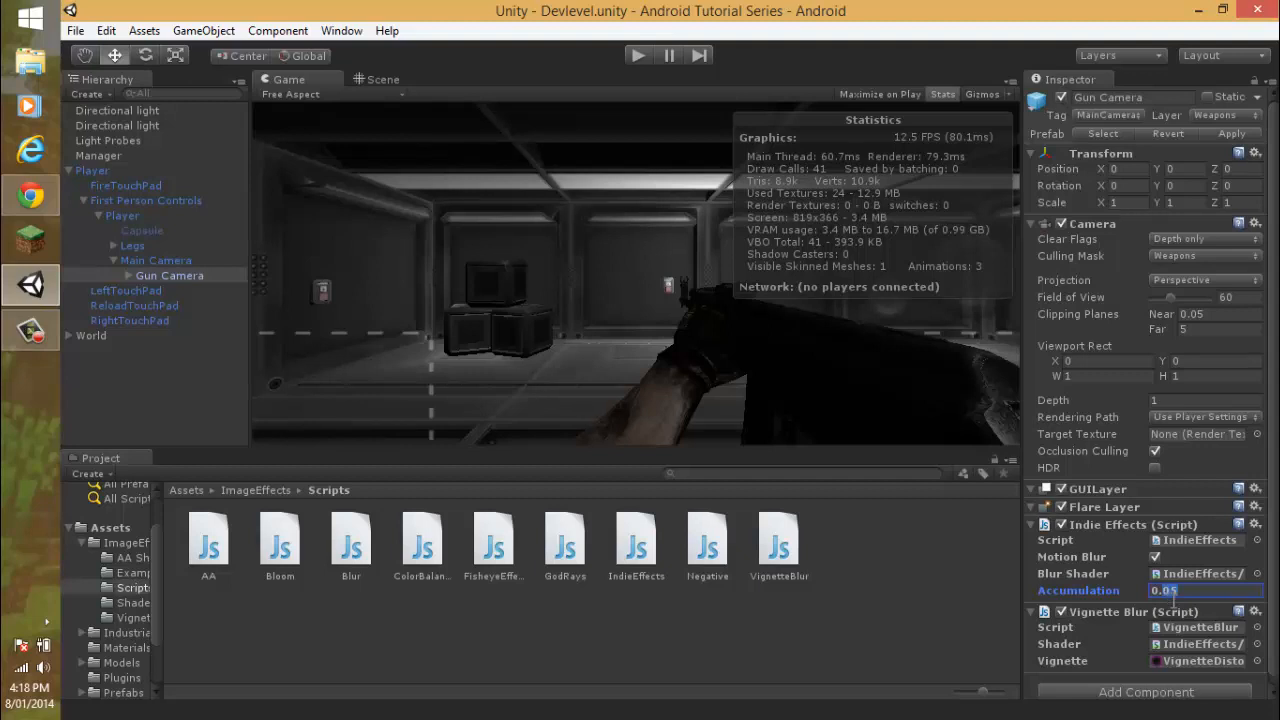
pyautogui.write('0.0')
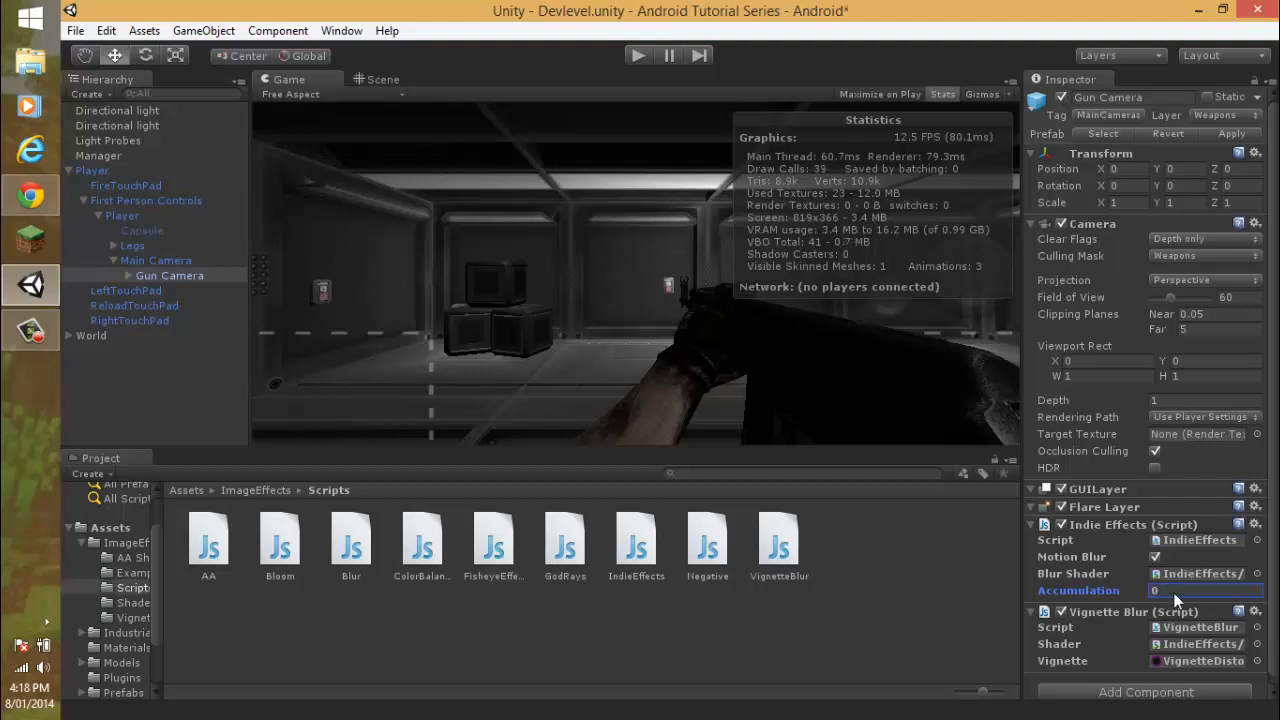
pyautogui.press('XF86AudioMute')
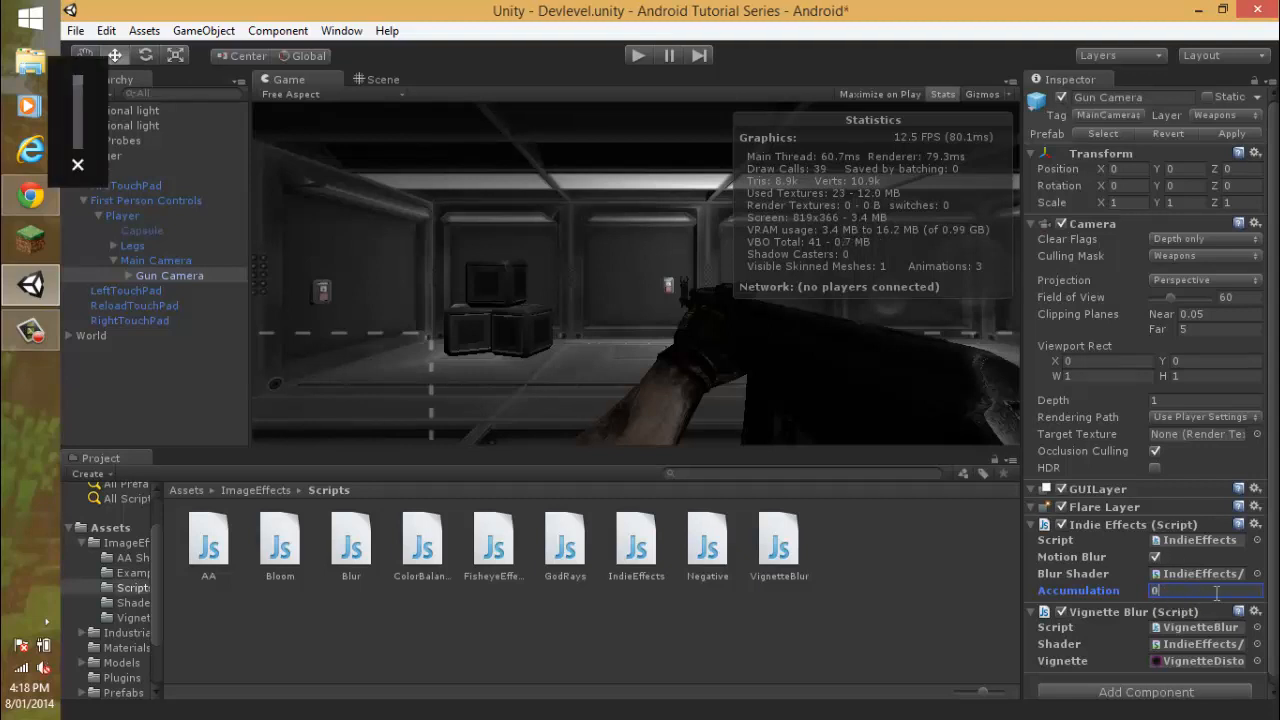
pyautogui.press('XF86AudioMute')
pyautogui.hotkey('ctrl', 's')
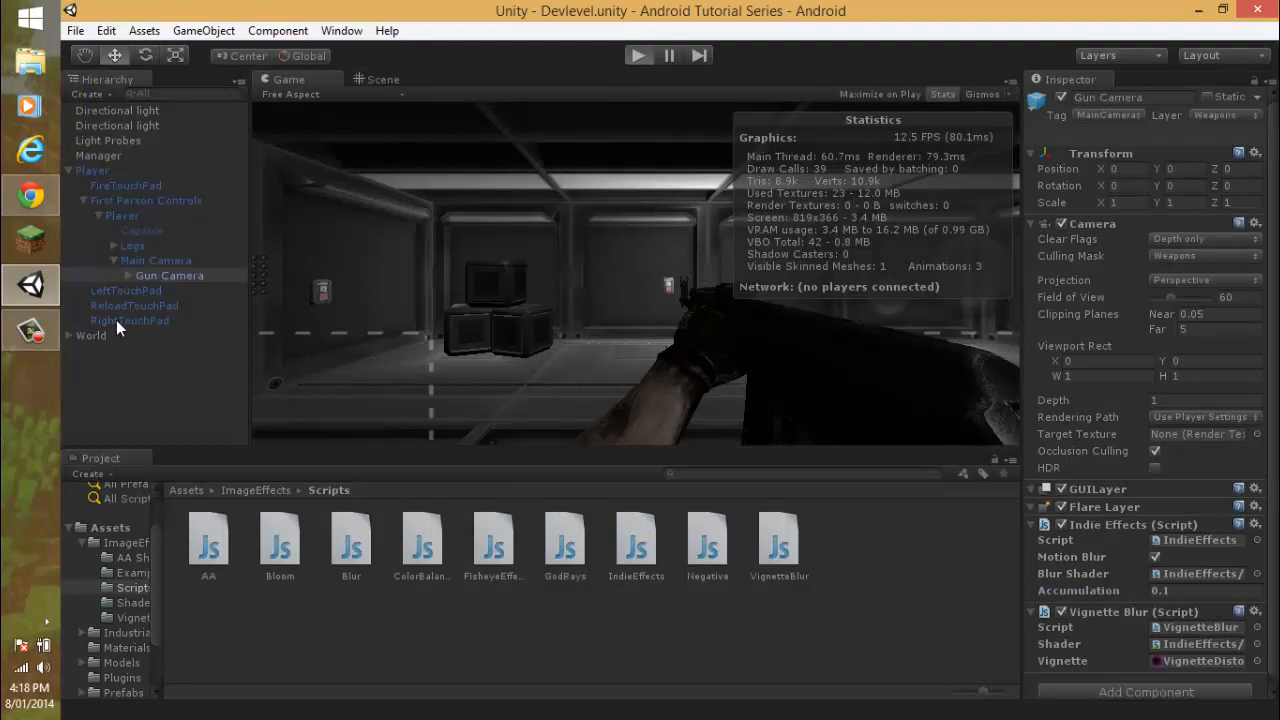
# Test the new blur accumulation in Play mode with Vignette Blur disabled, turning the view through the RightTouchPad joystick's X position.
pyautogui.hotkey('ctrl', 'p')
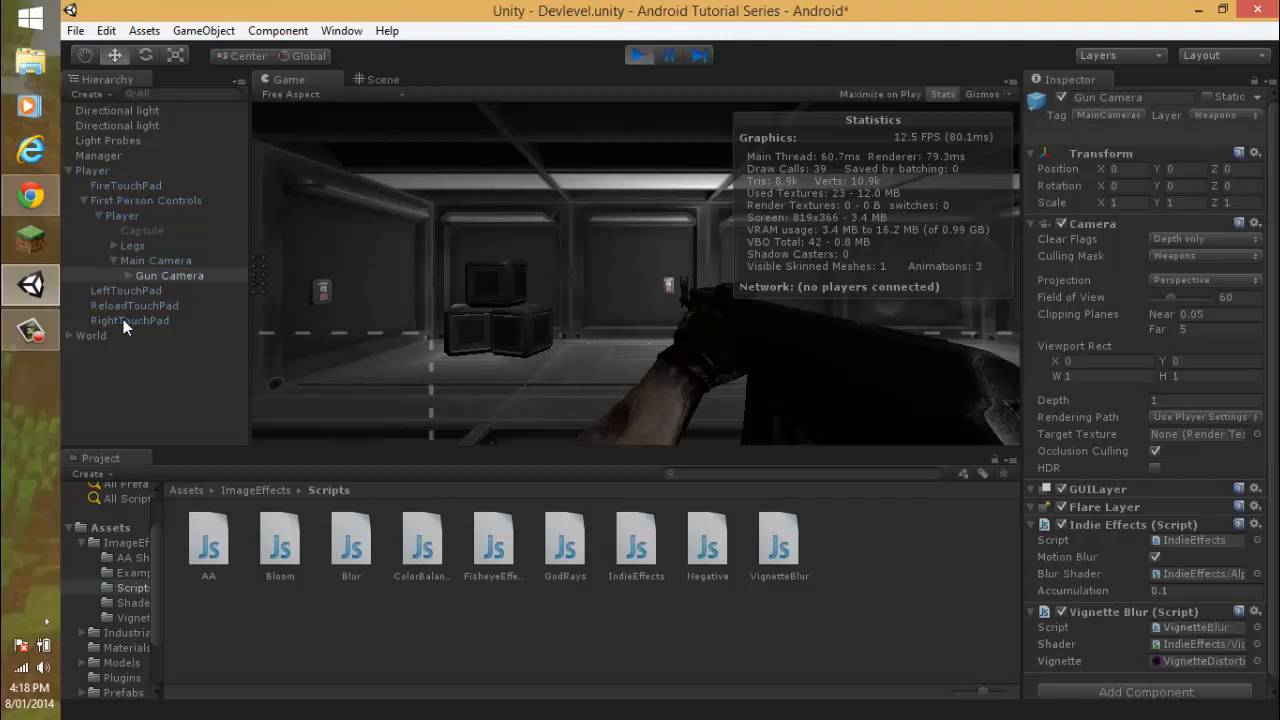
pyautogui.click(125, 320)
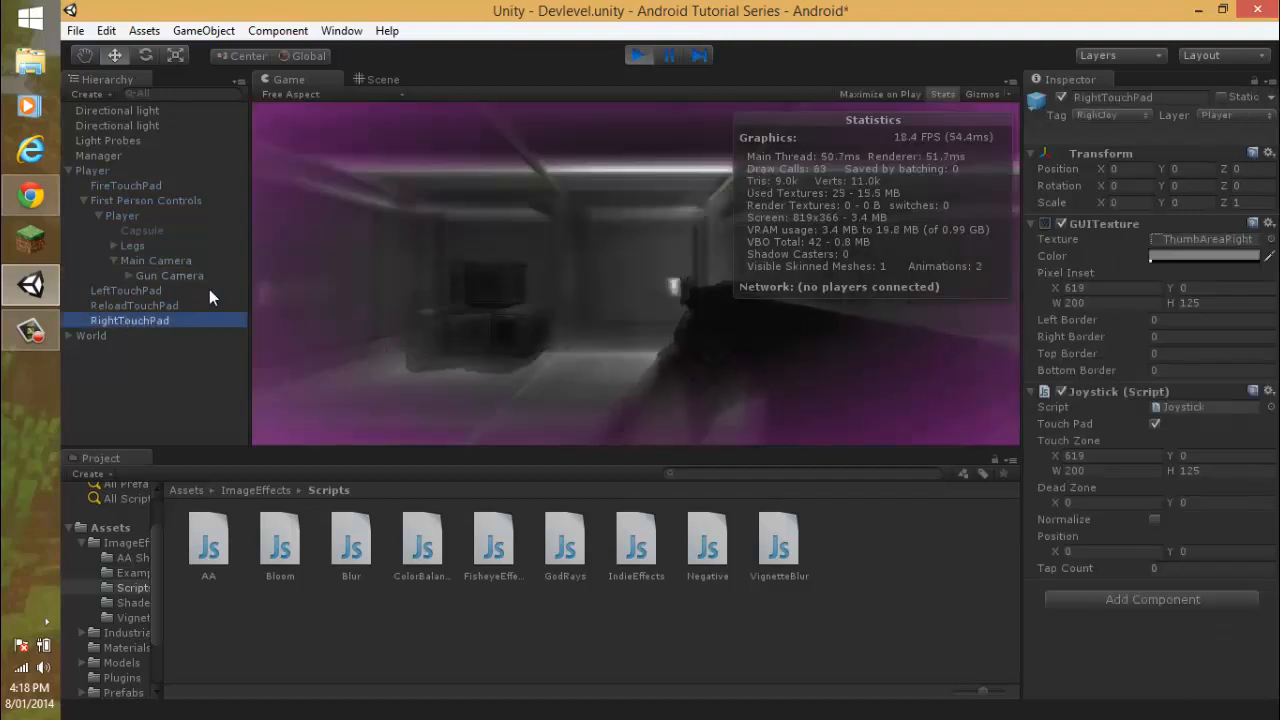
pyautogui.click(170, 275)
pyautogui.click(1062, 611)
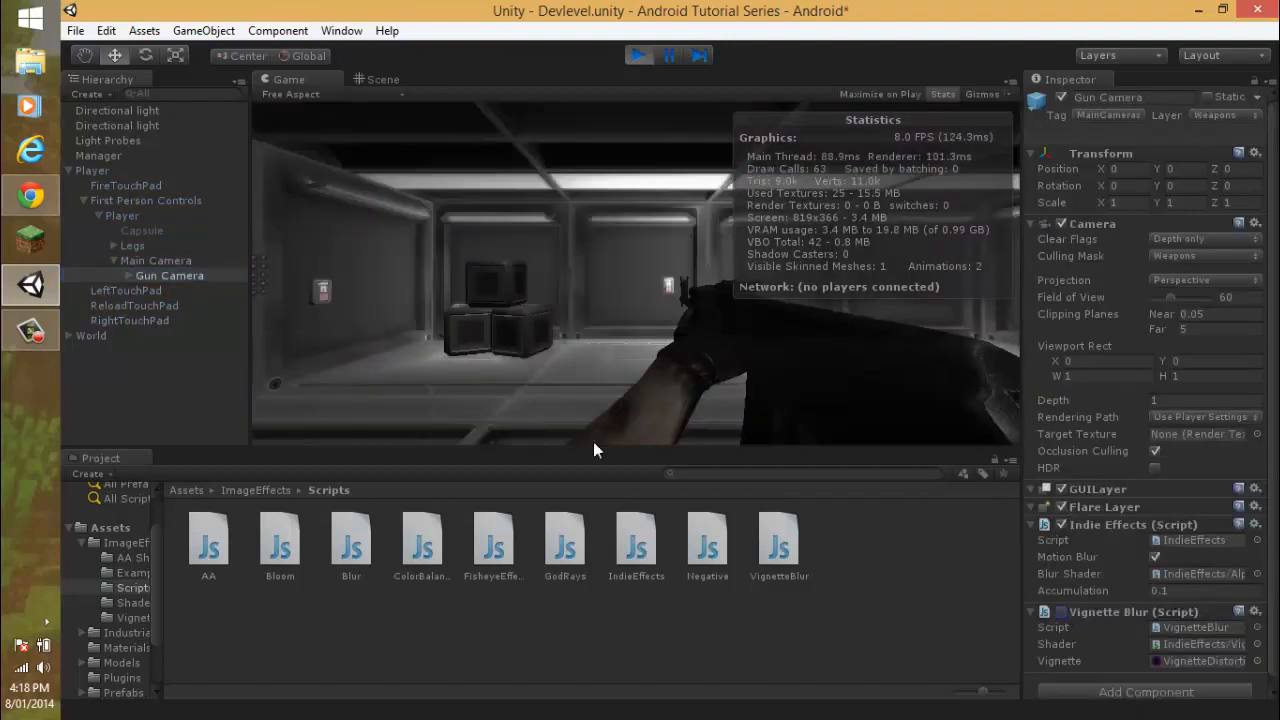
pyautogui.click(170, 320)
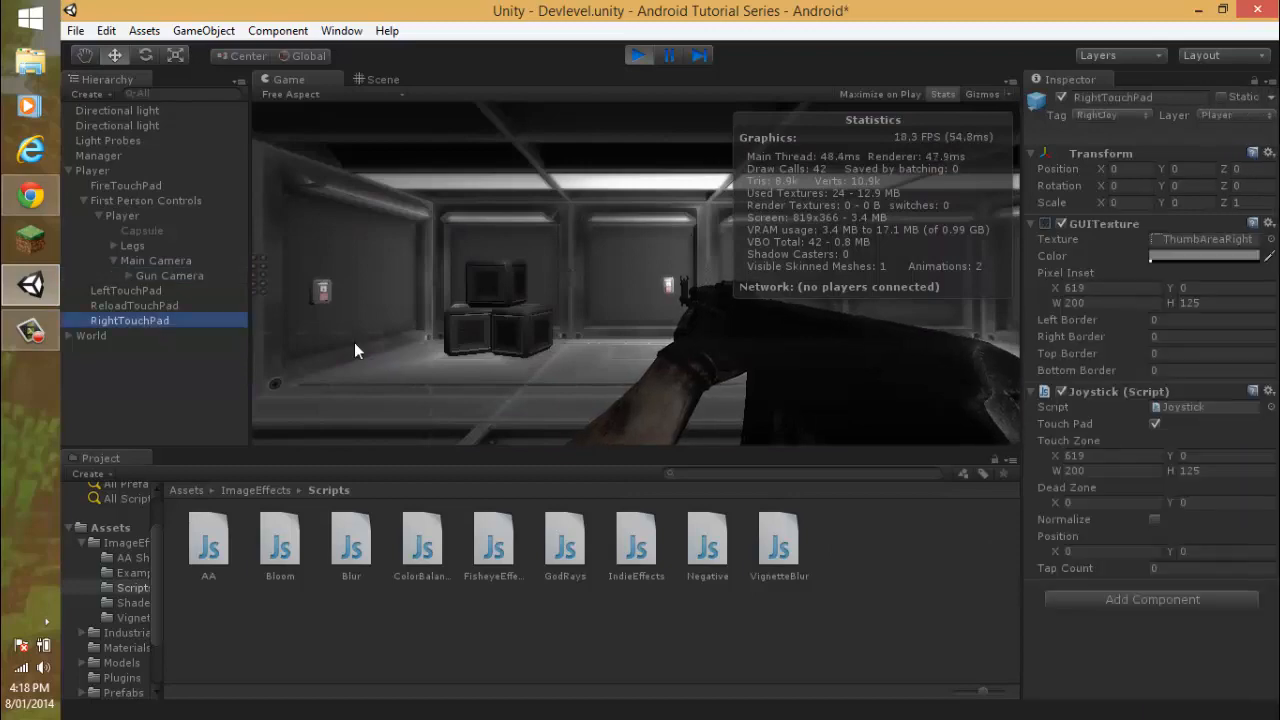
pyautogui.click(1072, 548)
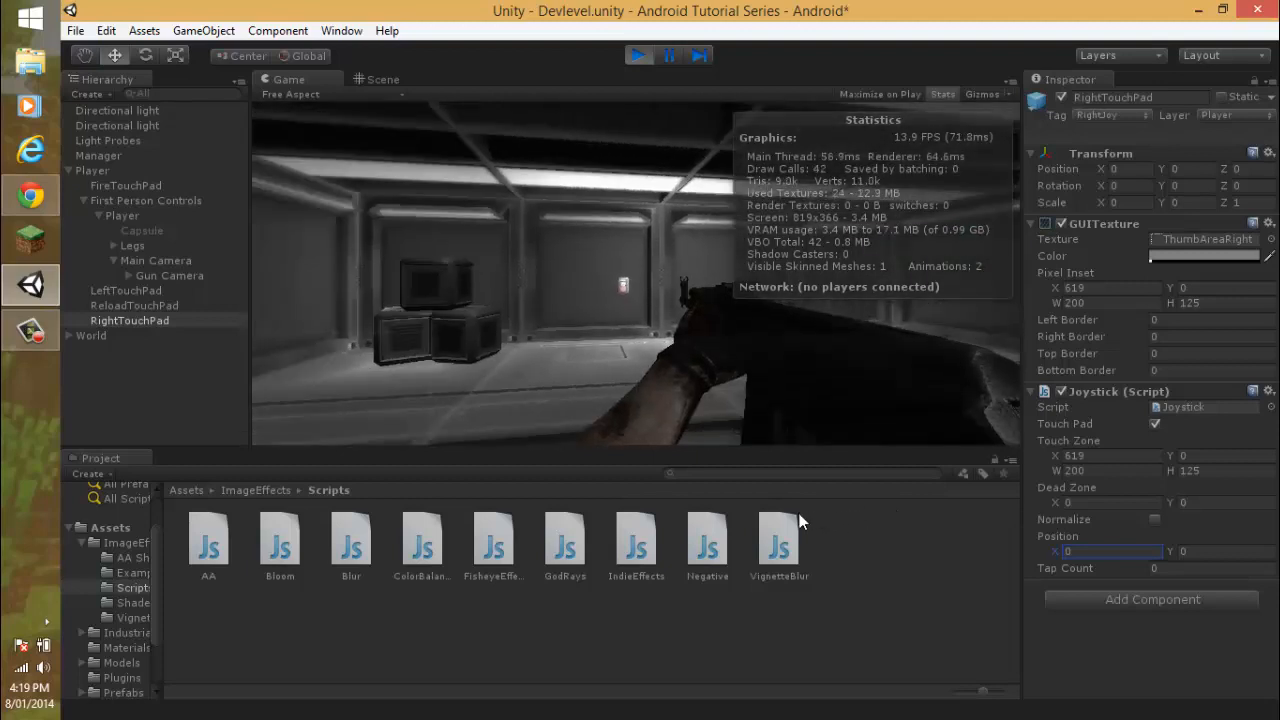
# Disable the Gun Camera's Indie Effects component and toggle its Motion Blur in Play mode to compare the view.
pyautogui.click(163, 278)
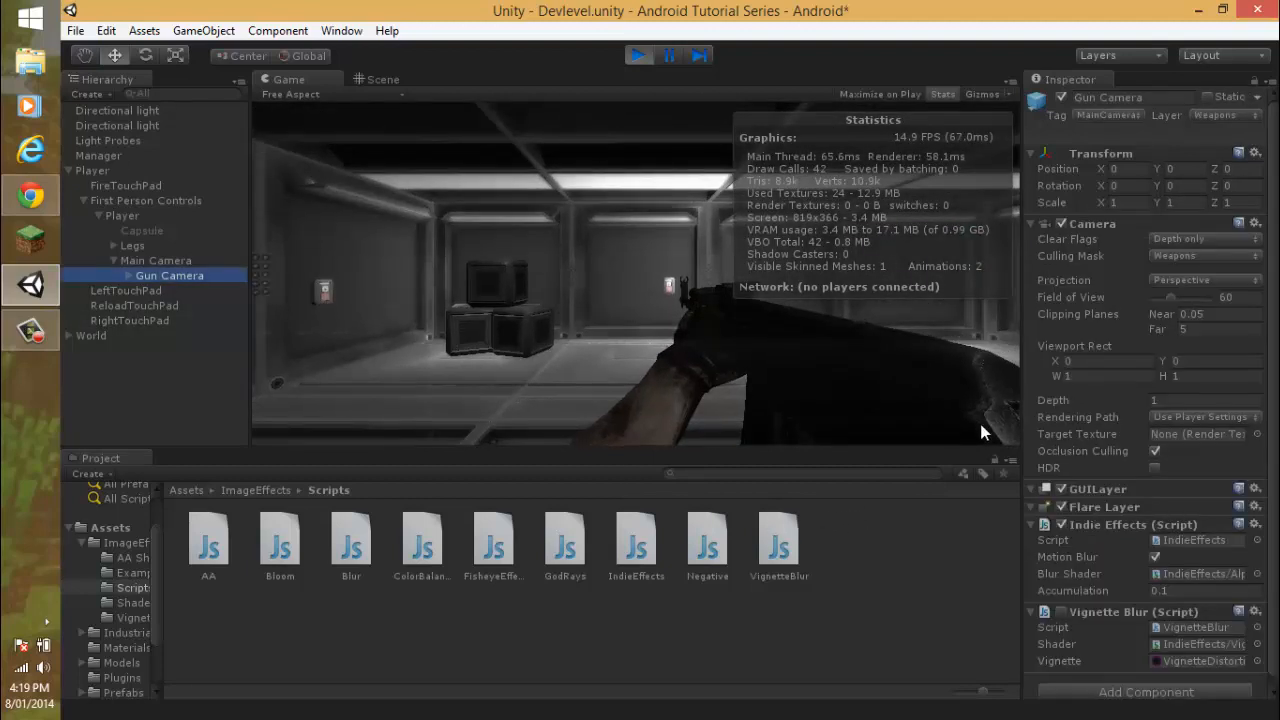
pyautogui.click(1061, 524)
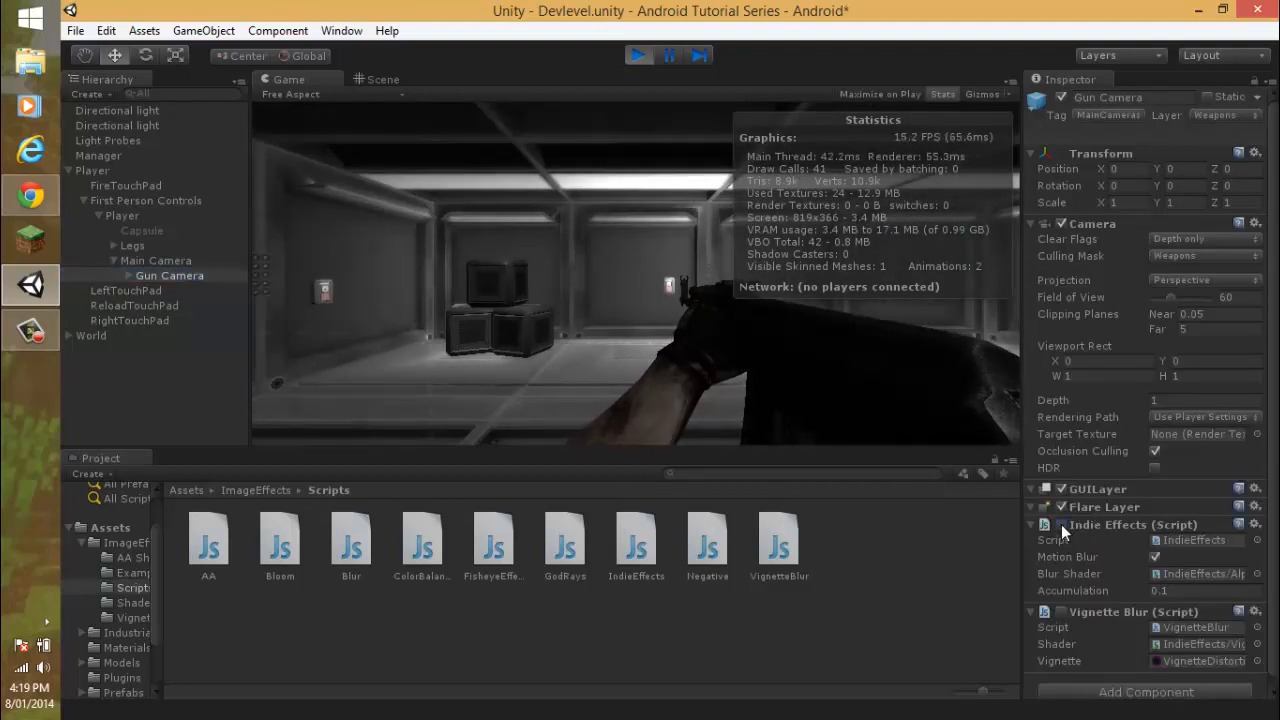
pyautogui.click(1156, 557)
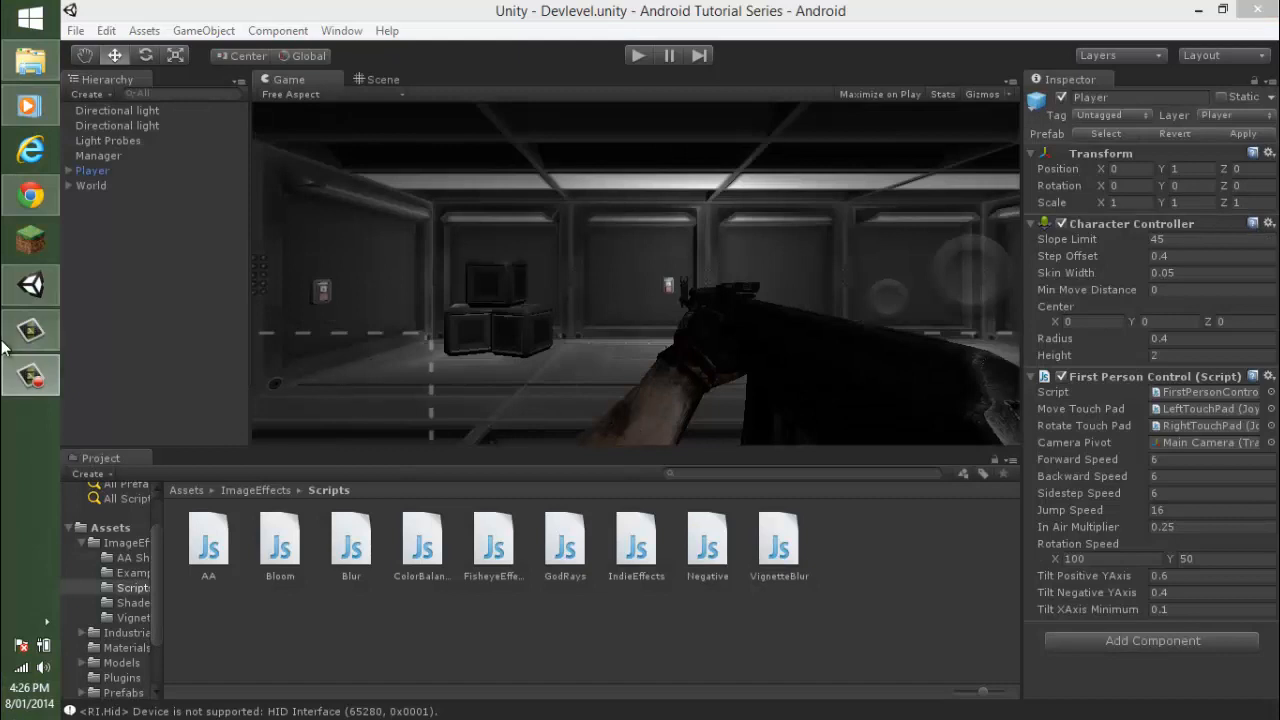
# Open the Player hierarchy down to the Main Camera and review its Indie Effects and Bloom settings.
pyautogui.click(30, 285)
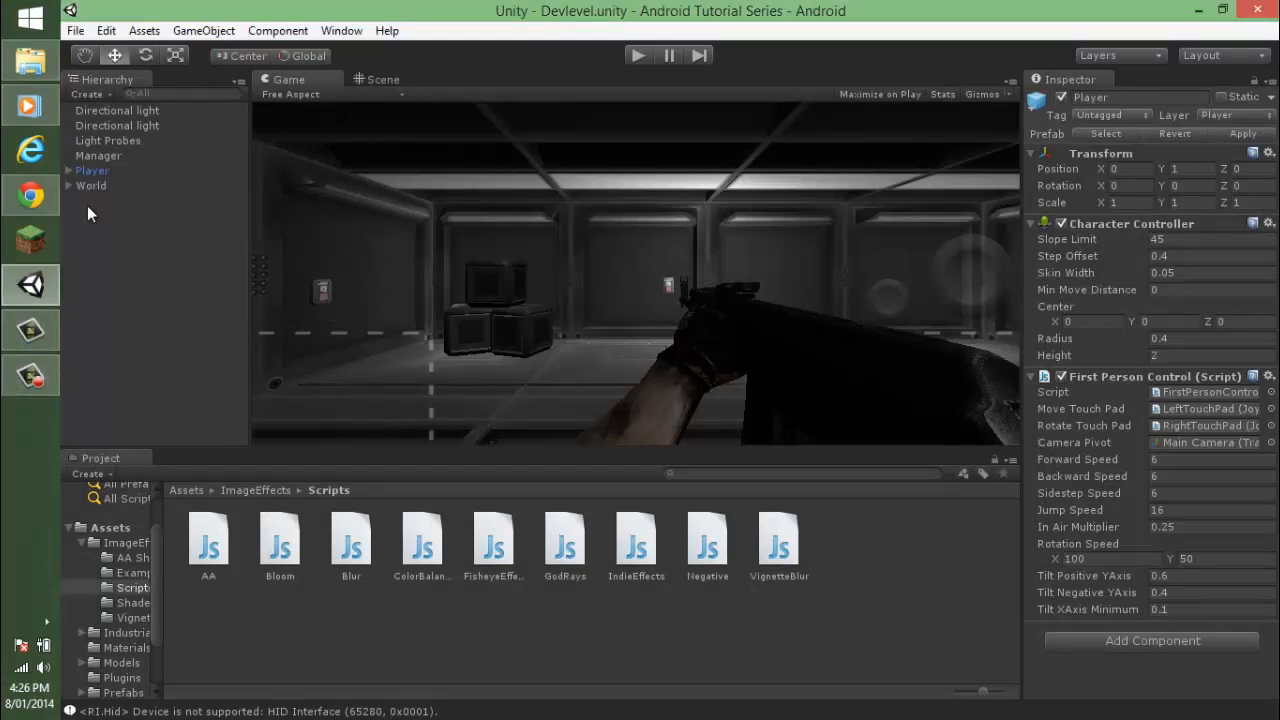
pyautogui.click(110, 215)
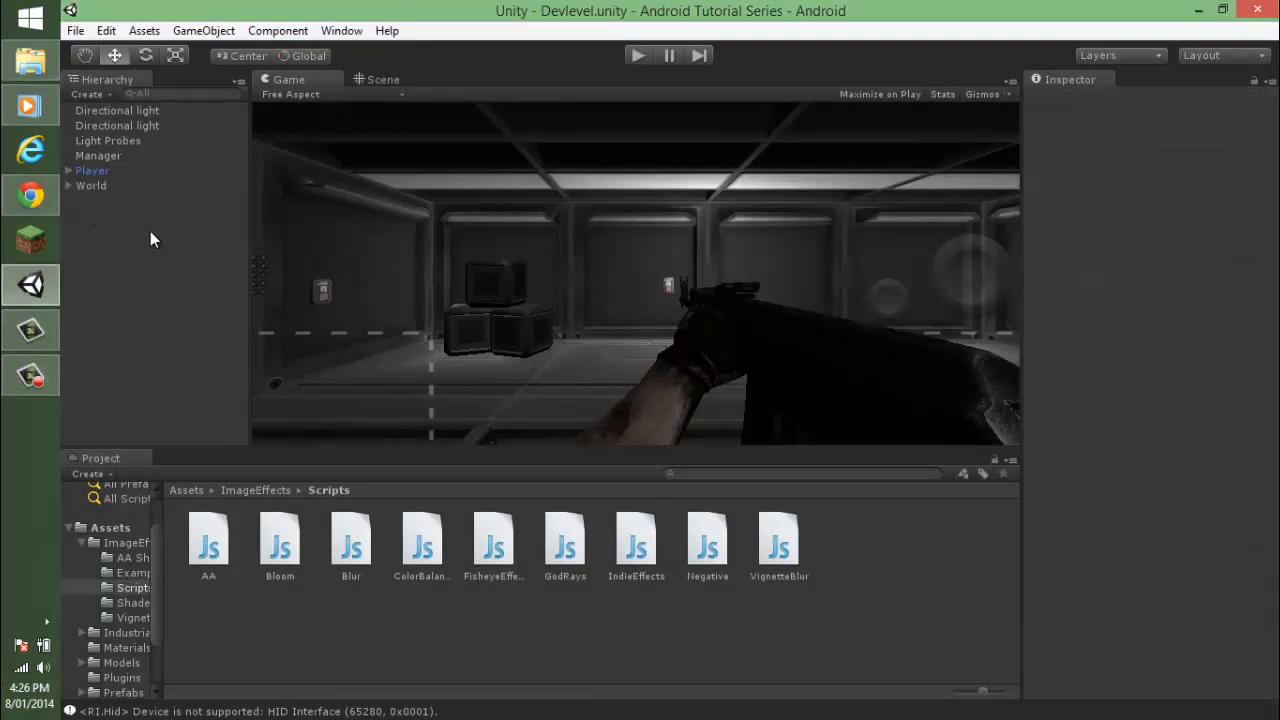
pyautogui.click(67, 170)
pyautogui.click(84, 200)
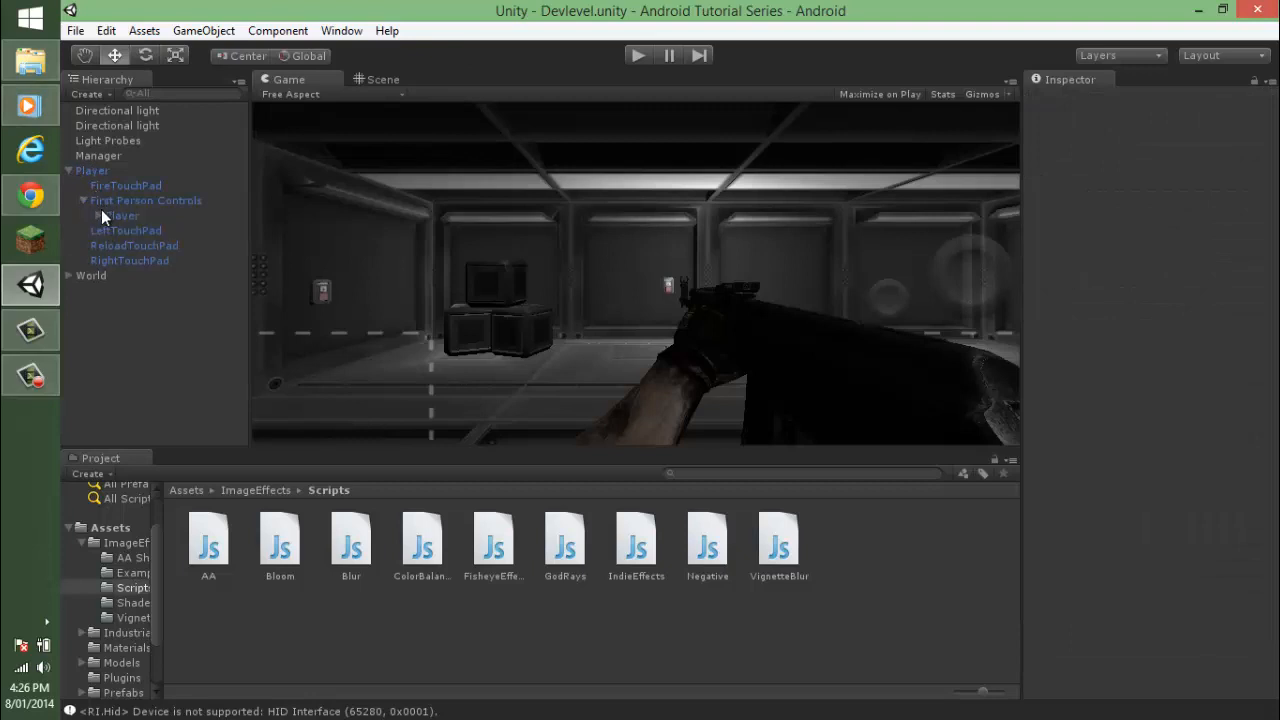
pyautogui.click(98, 215)
pyautogui.click(132, 260)
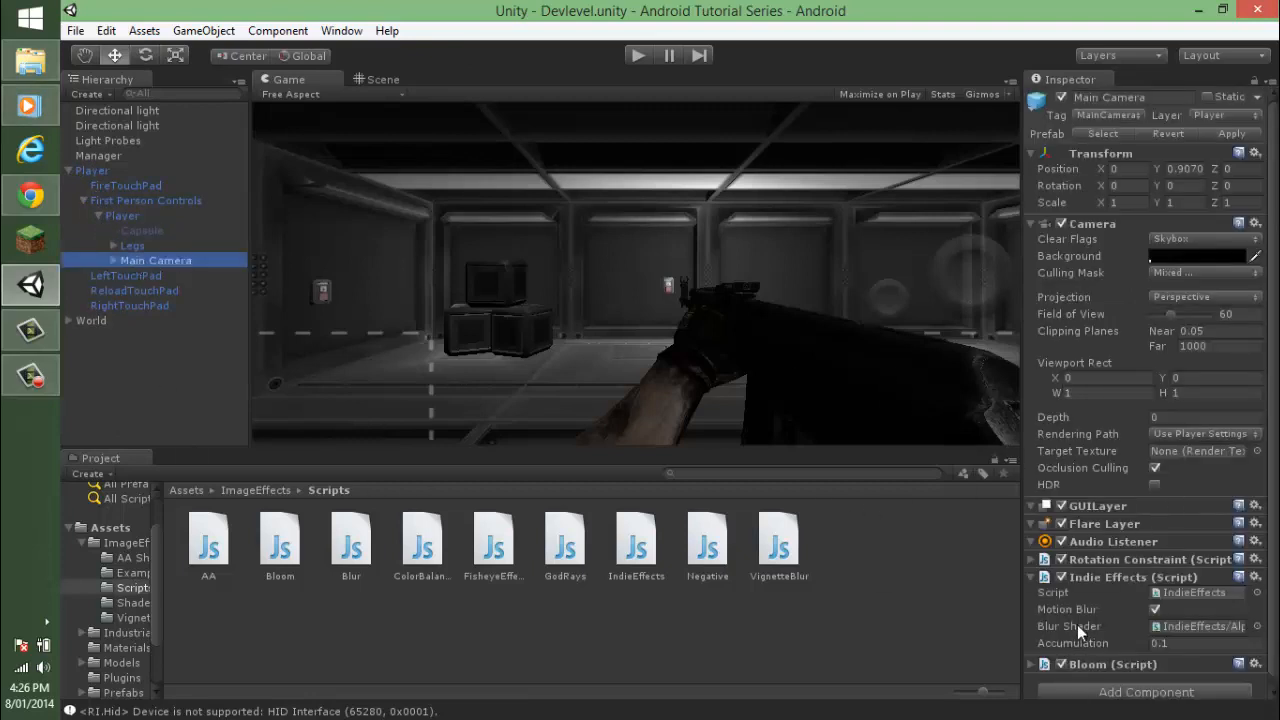
pyautogui.scroll(-1, 1077, 624)
pyautogui.click(1030, 656)
pyautogui.scroll(-2, 1207, 618)
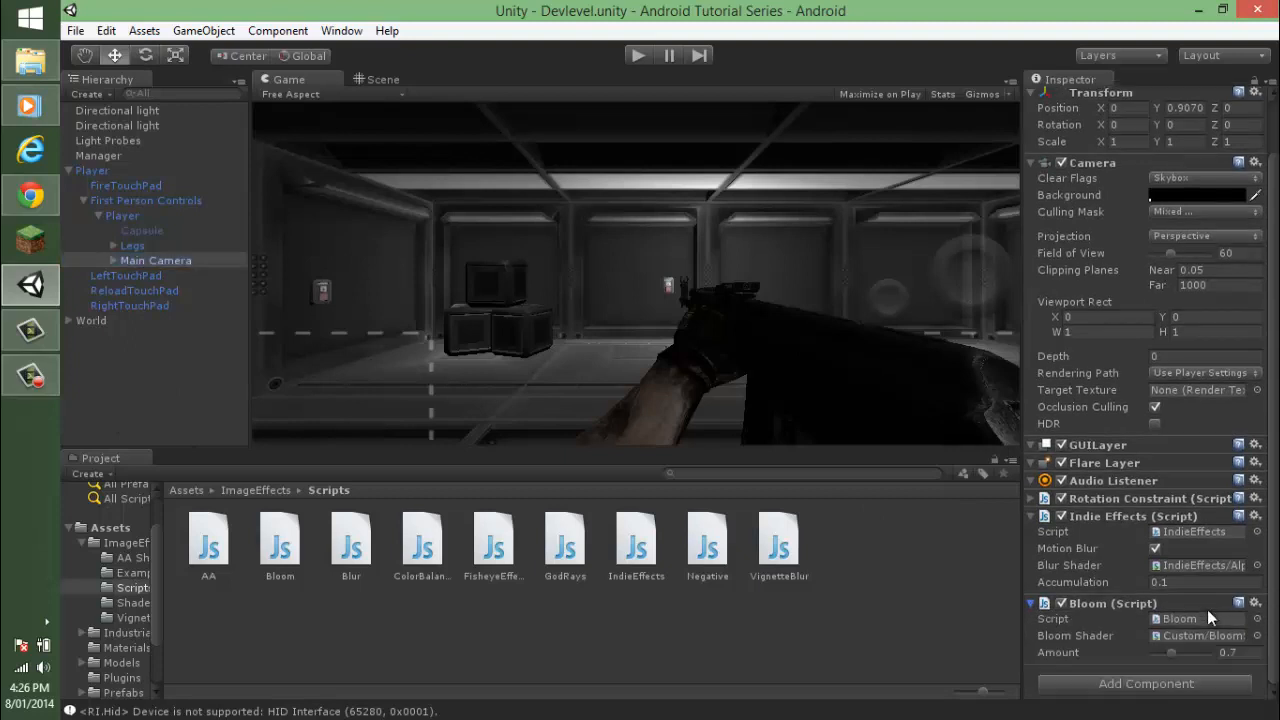
# Leave Motion Blur off in the Gun Camera's Indie Effects component and apply the camera's changes to its prefab.
pyautogui.click(113, 260)
pyautogui.click(157, 276)
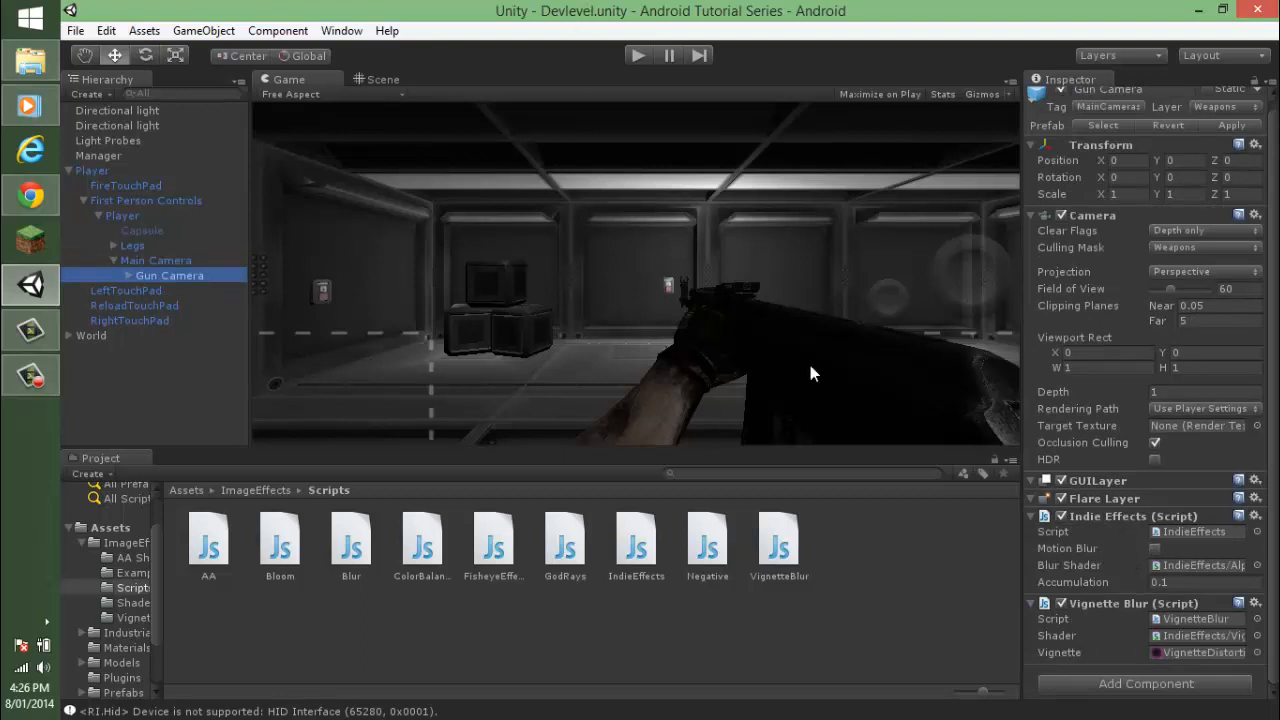
pyautogui.click(1155, 549)
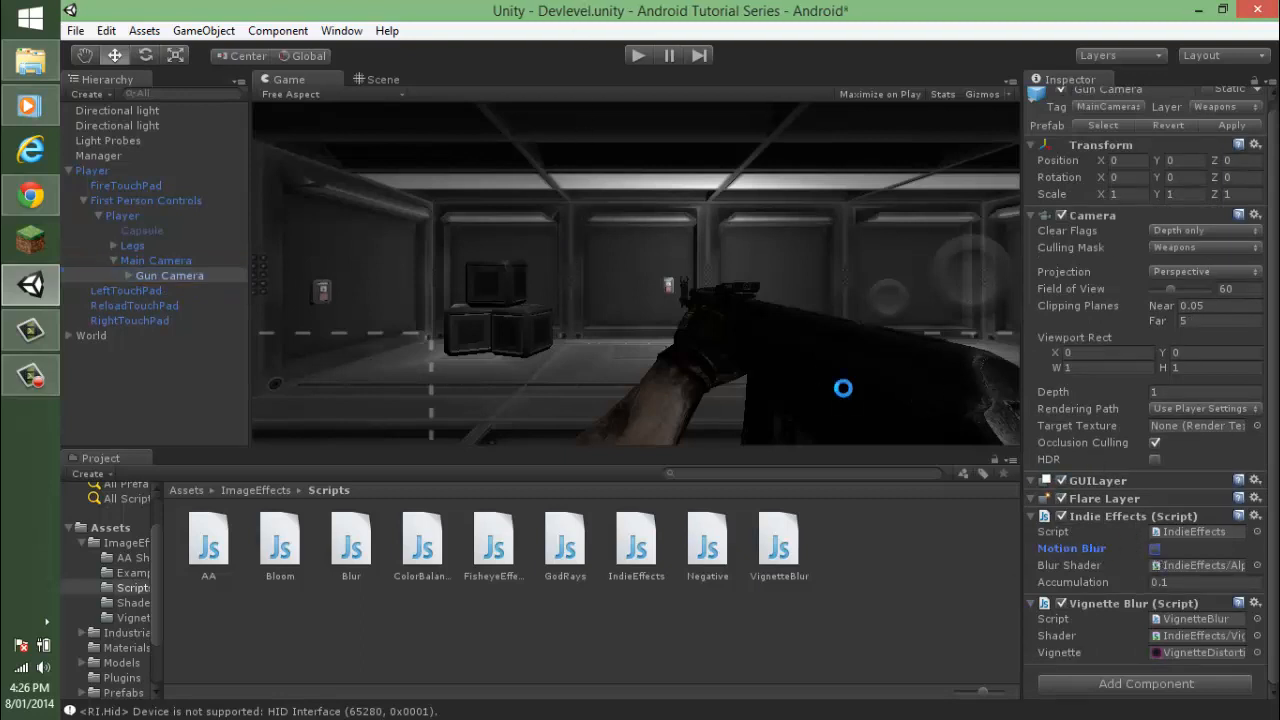
pyautogui.click(1229, 126)
# Collapse the Player hierarchy, apply the top-level Player object's changes to its prefab and save the scene.
pyautogui.click(114, 261)
pyautogui.click(99, 215)
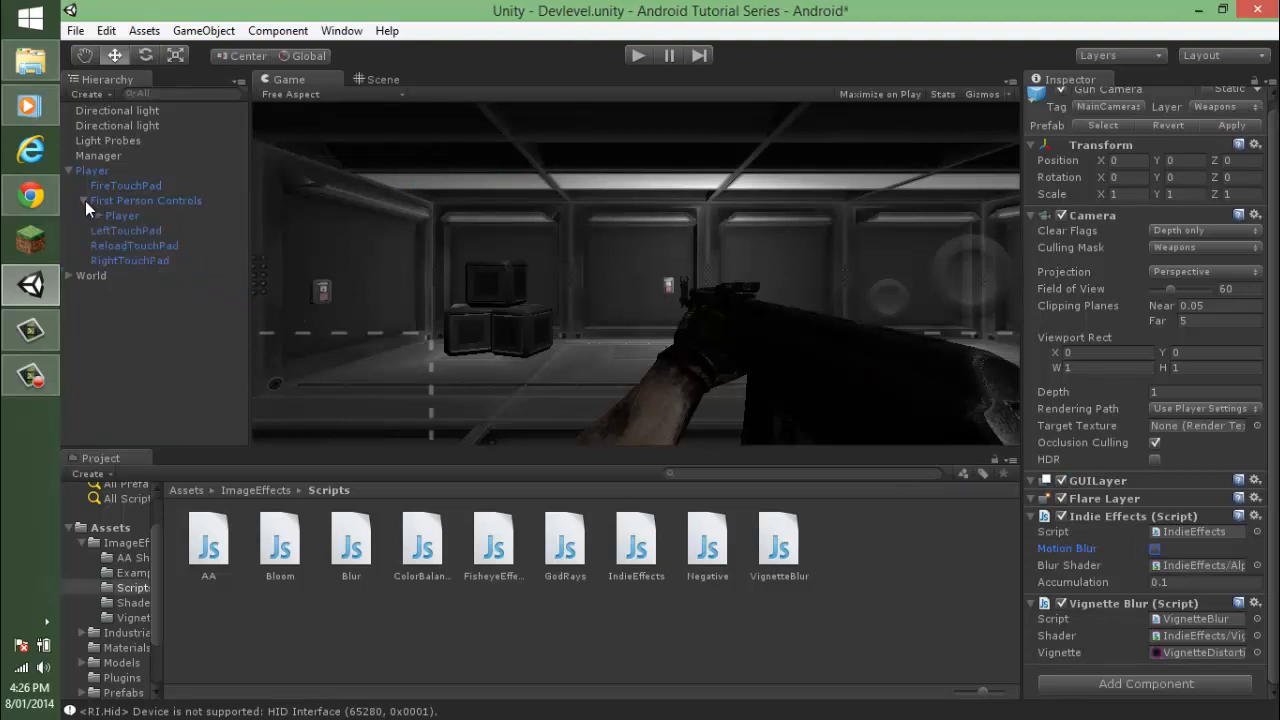
pyautogui.click(84, 201)
pyautogui.click(81, 170)
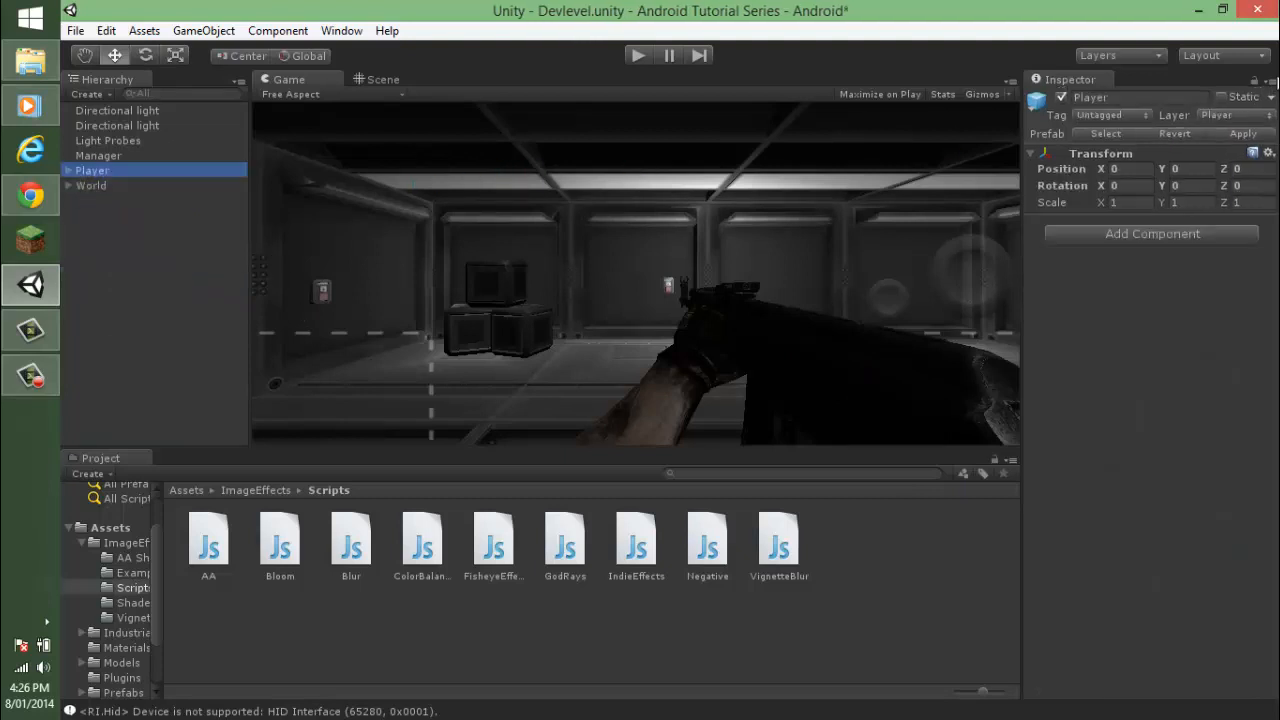
pyautogui.click(1224, 135)
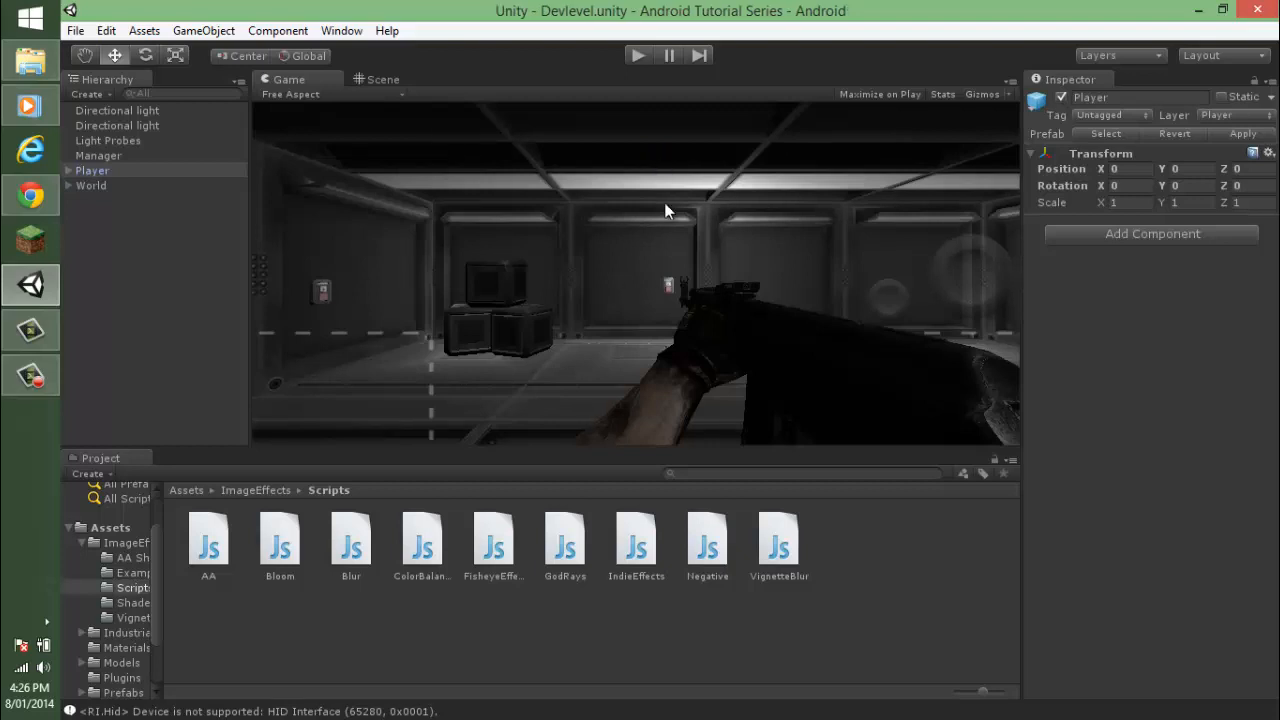
pyautogui.click(33, 337)
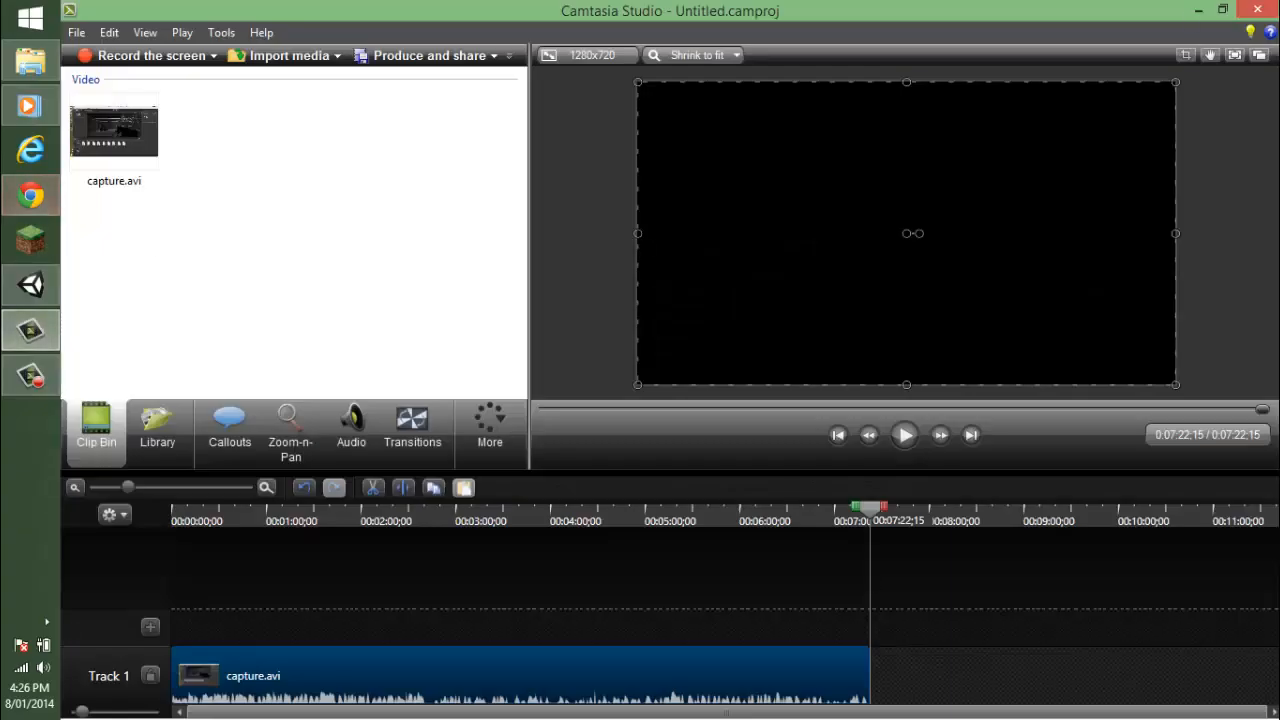
pyautogui.click(1200, 11)
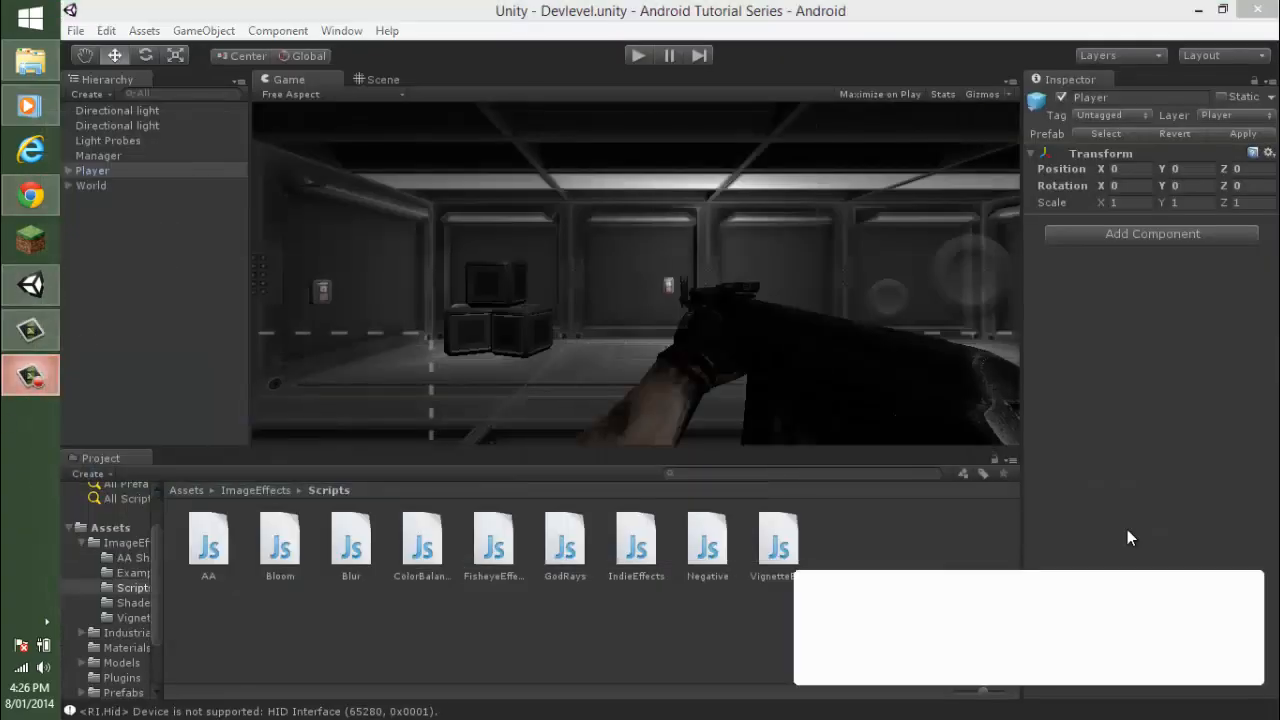